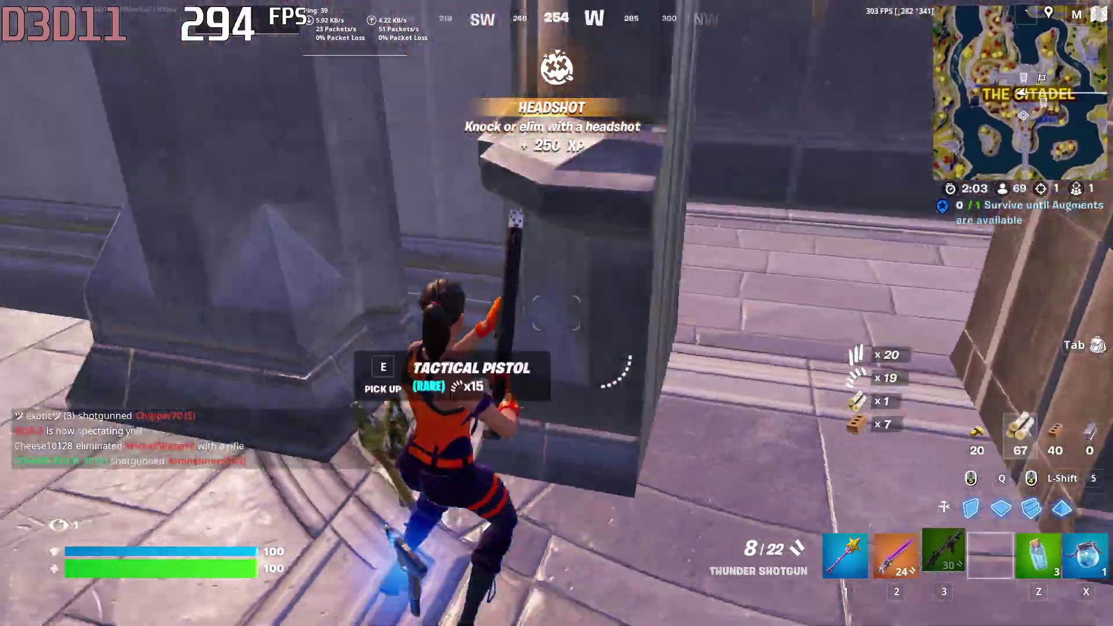
pyautogui.press('4')
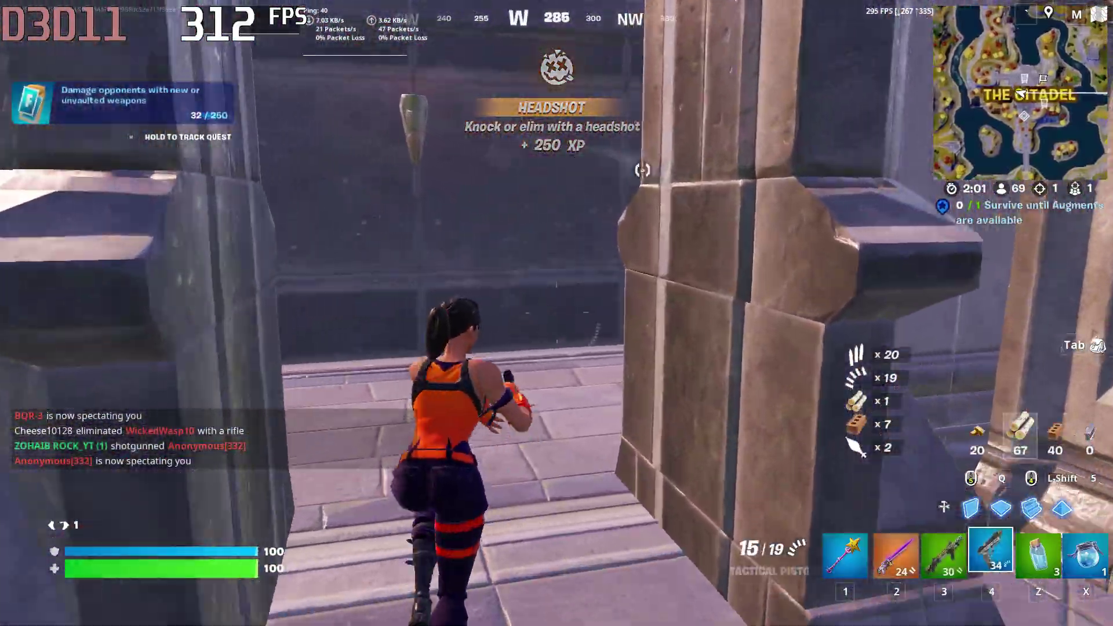
pyautogui.press('r')
pyautogui.press('2')
pyautogui.press('r')
pyautogui.press('space')
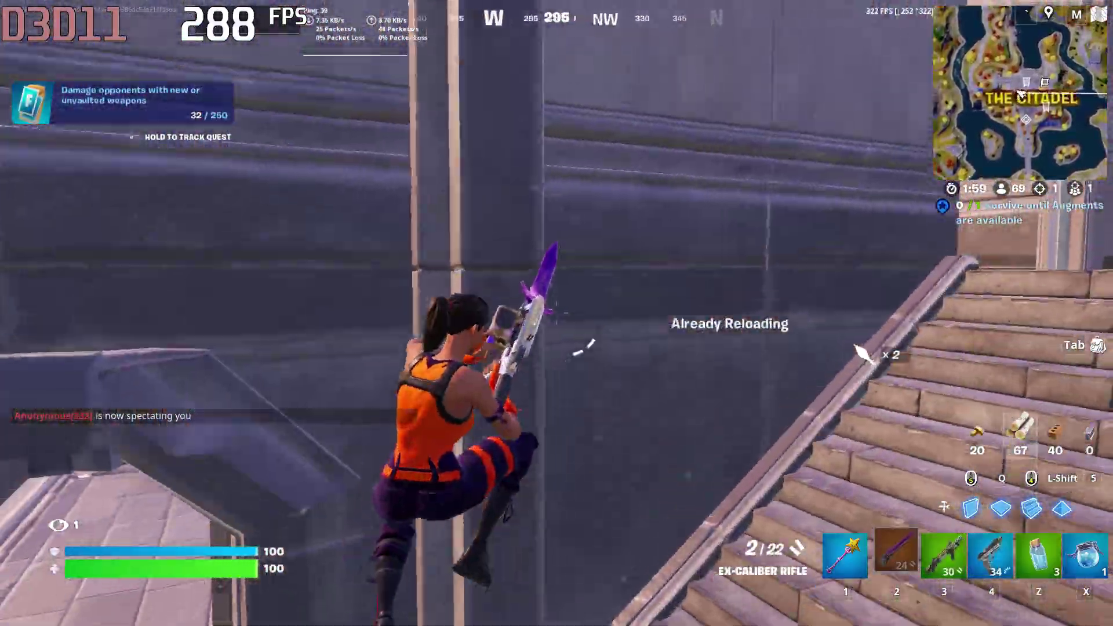
pyautogui.press('3')
pyautogui.press('r')
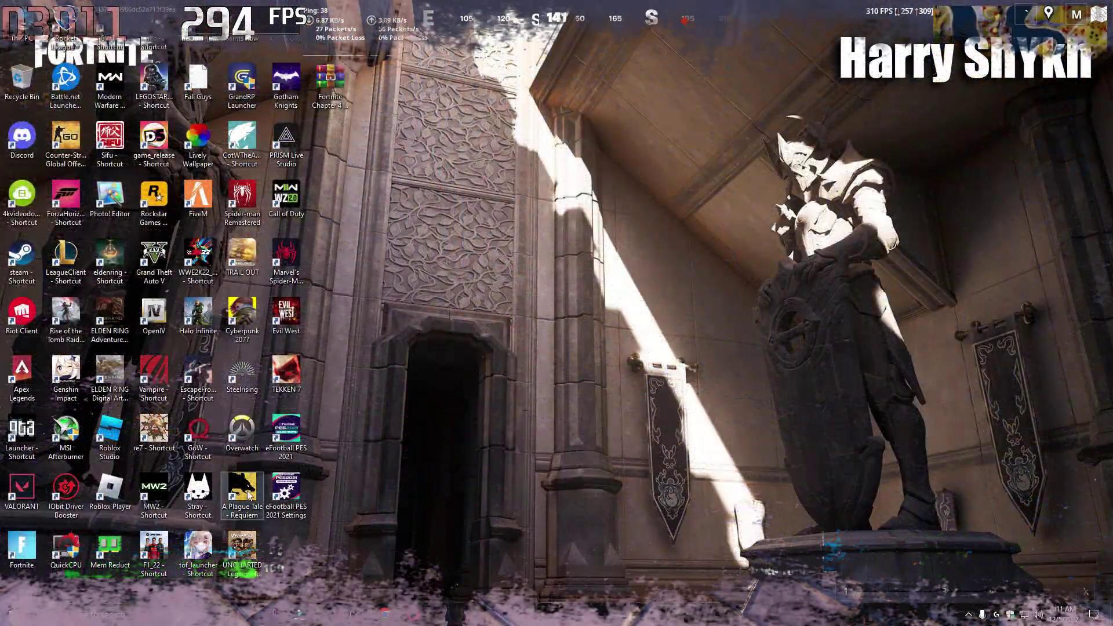
# - Open the restore point settings and confirm system protection is turned on for Local Disk (C:)
pyautogui.click(138, 621)
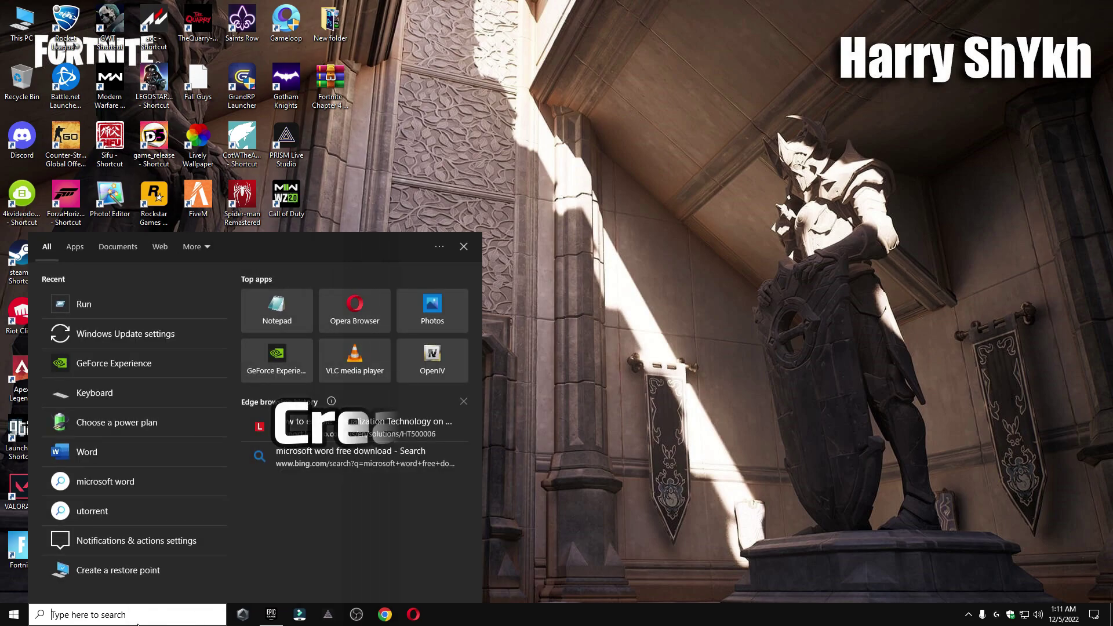
pyautogui.write('cre')
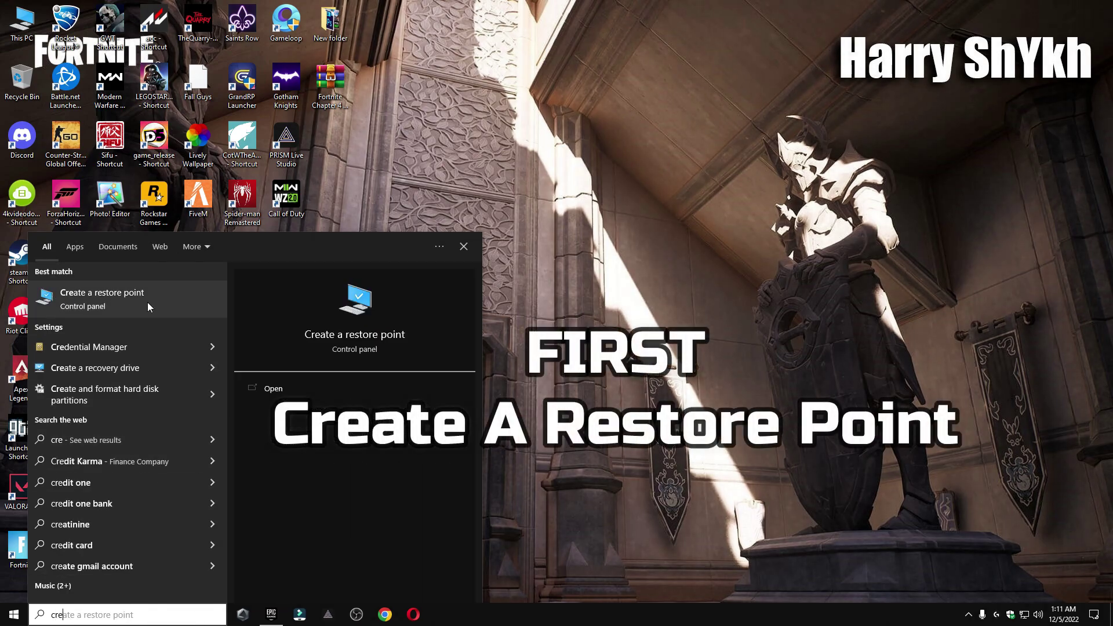
pyautogui.click(84, 306)
pyautogui.moveTo(303, 140); pyautogui.dragTo(639, 116)
pyautogui.scroll(-1, 571, 266)
pyautogui.click(573, 275)
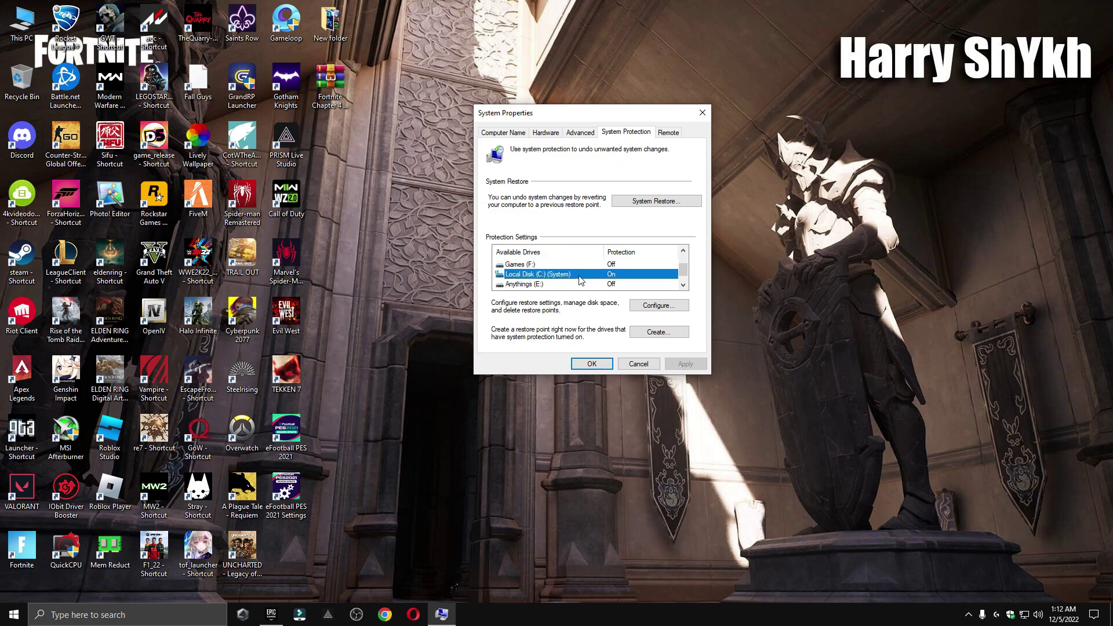
pyautogui.click(645, 308)
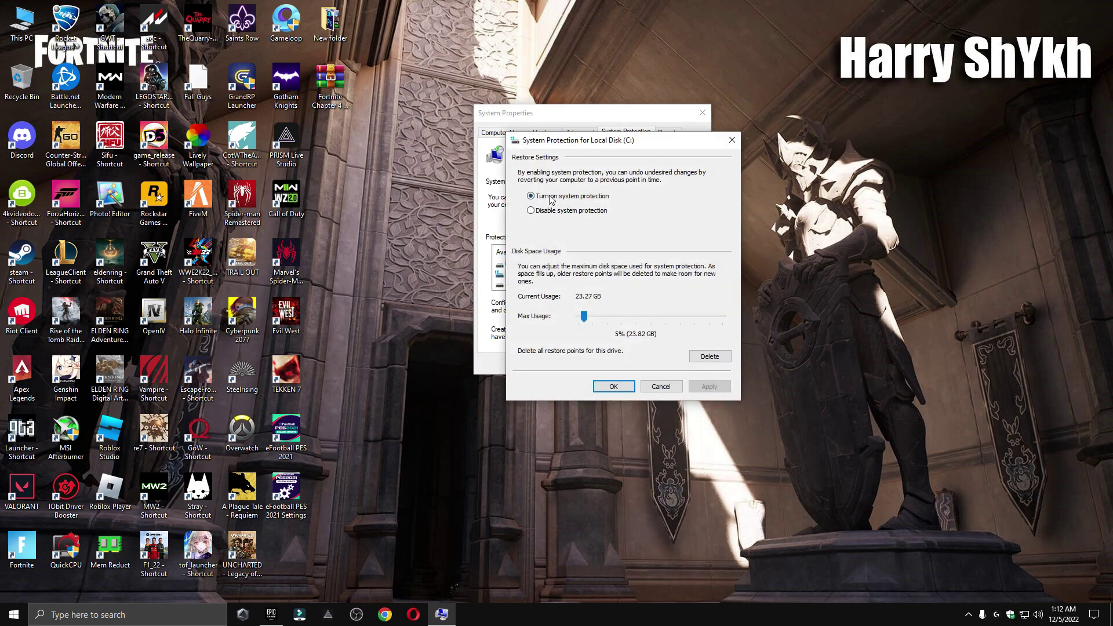
pyautogui.click(613, 387)
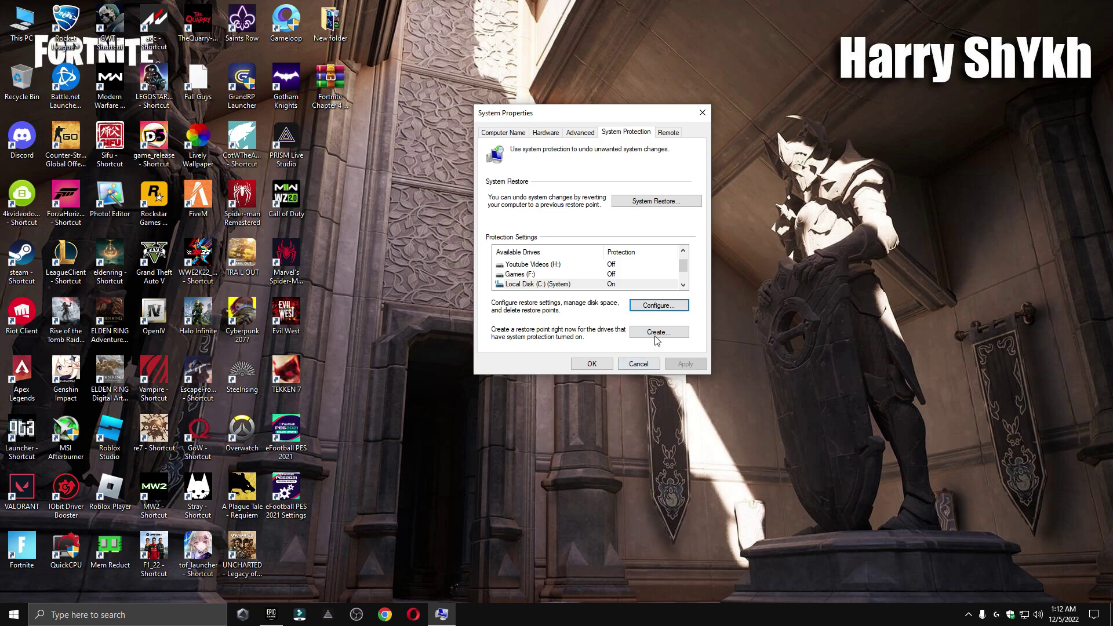
# - Create a restore point described as "restore point" and close the system properties
pyautogui.click(659, 332)
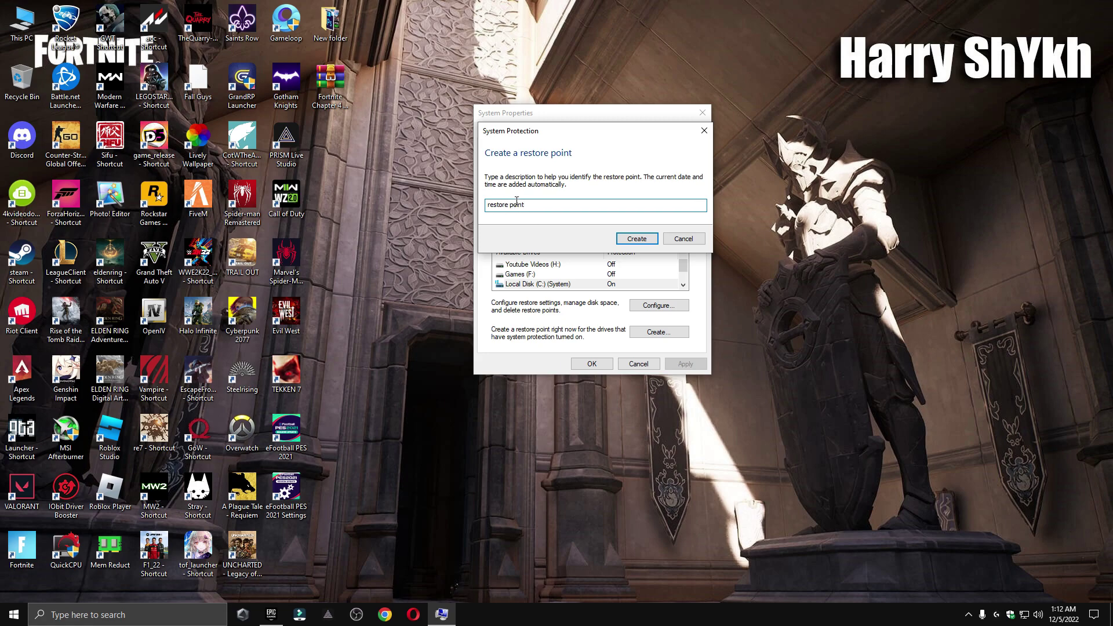
pyautogui.click(629, 240)
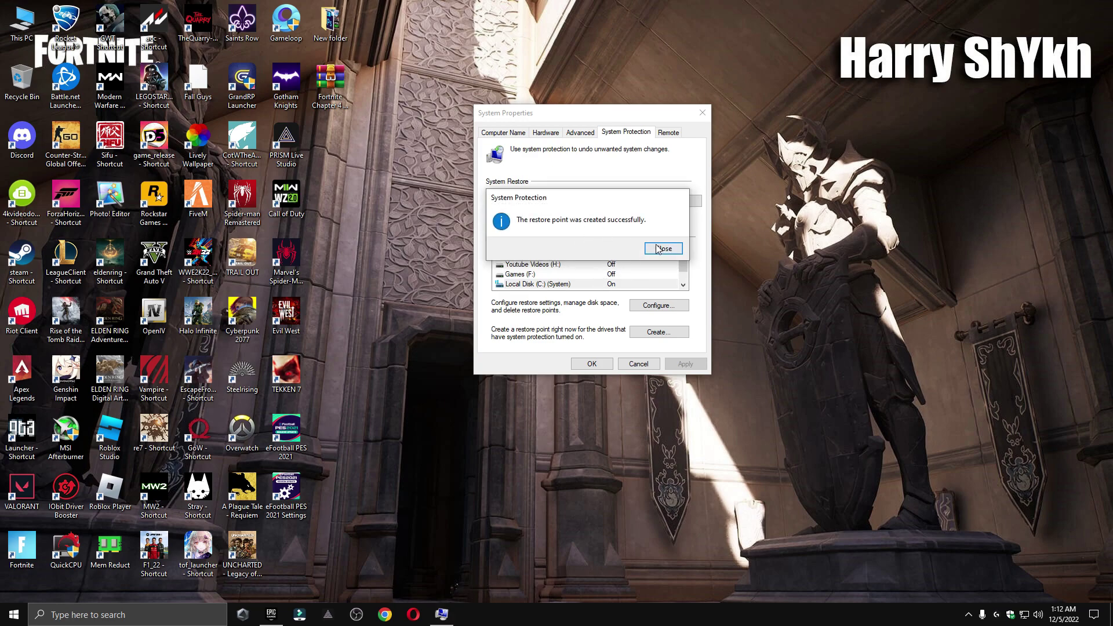
pyautogui.click(661, 249)
pyautogui.click(592, 363)
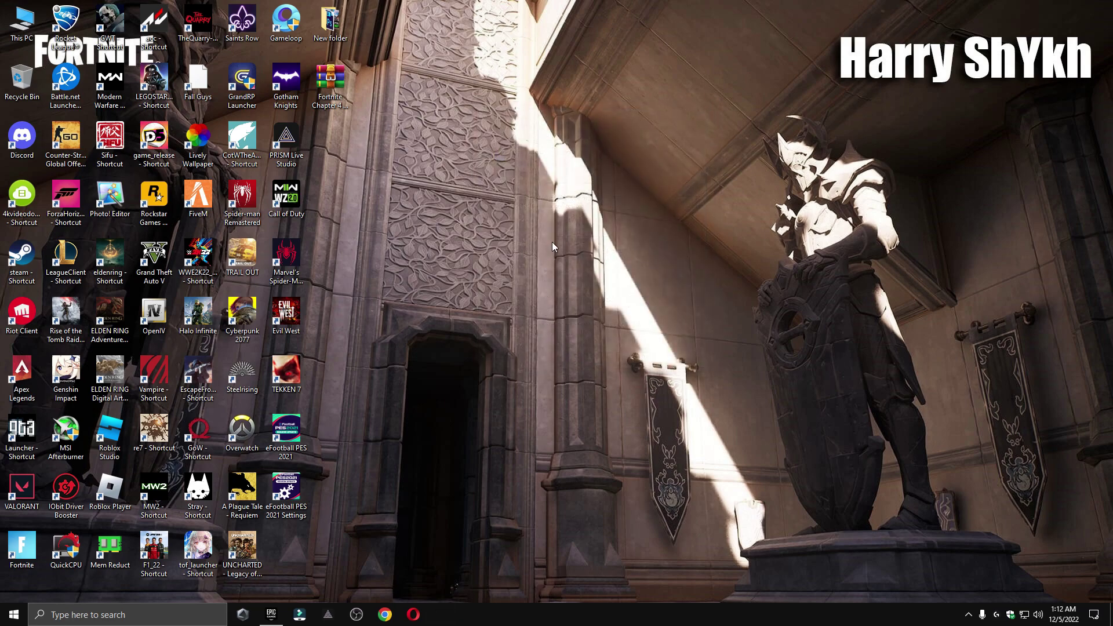
# - Find the Windows Update settings, check for updates and close the settings window
pyautogui.click(115, 615)
pyautogui.write('wi')
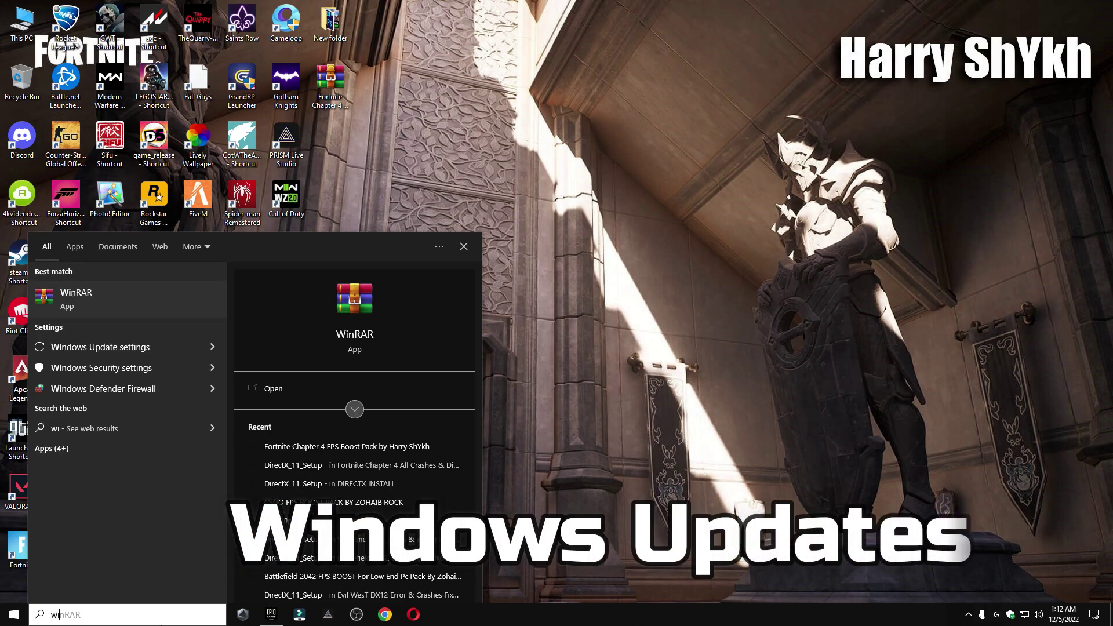
pyautogui.write('ndows')
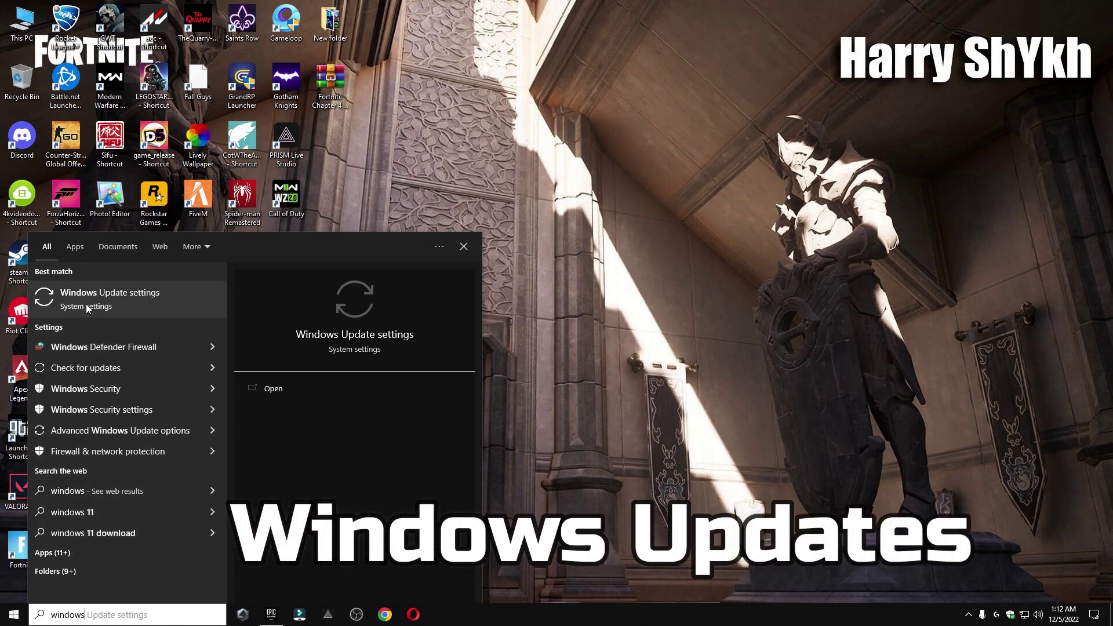
pyautogui.click(83, 315)
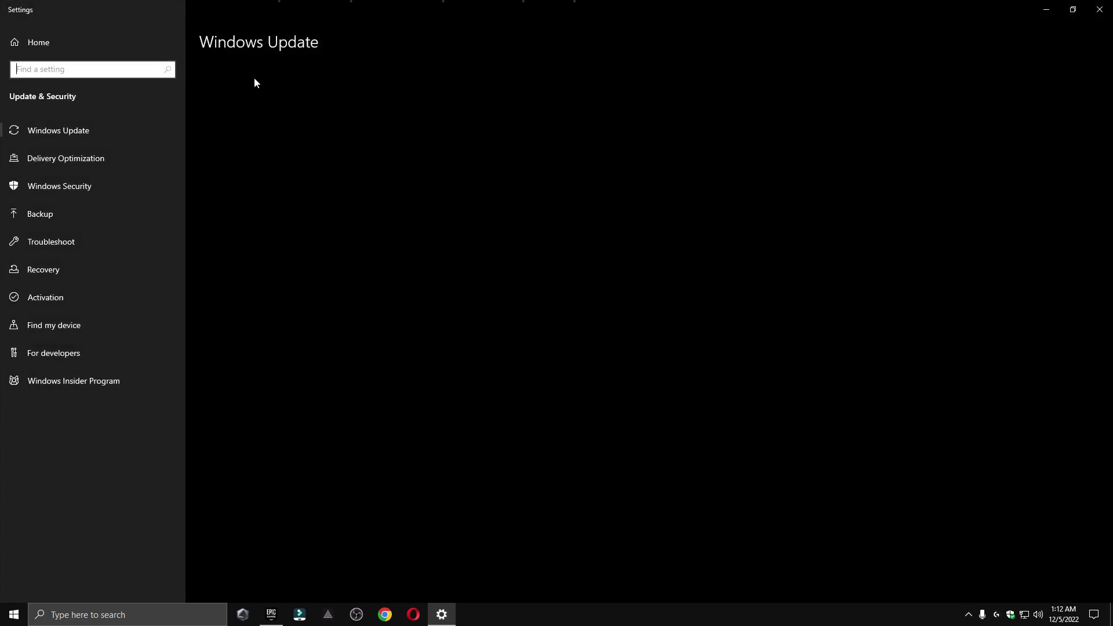
pyautogui.click(246, 110)
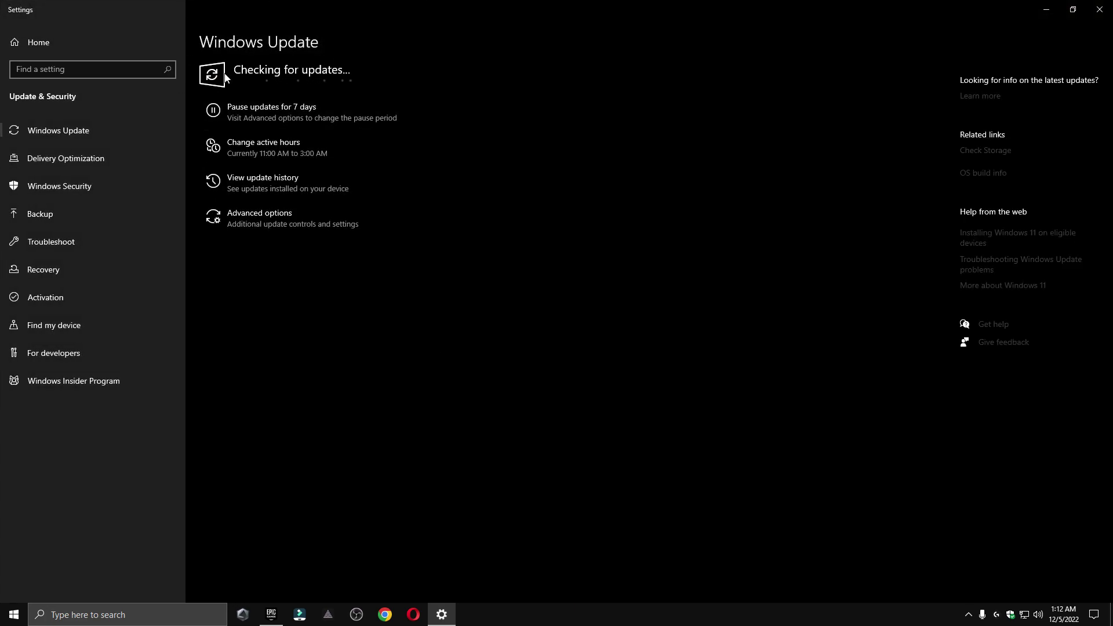
pyautogui.click(1100, 10)
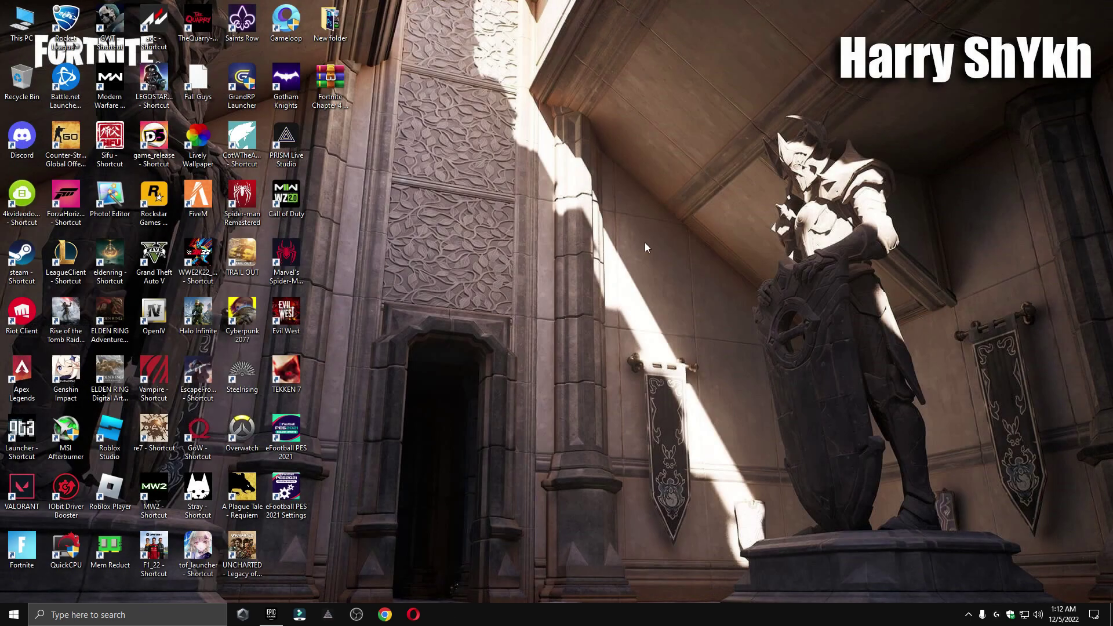
# - Check automatically for an updated NVIDIA GeForce GTX 1080 driver in Device Manager and close Computer Management
pyautogui.rightClick(17, 22)
pyautogui.click(95, 55)
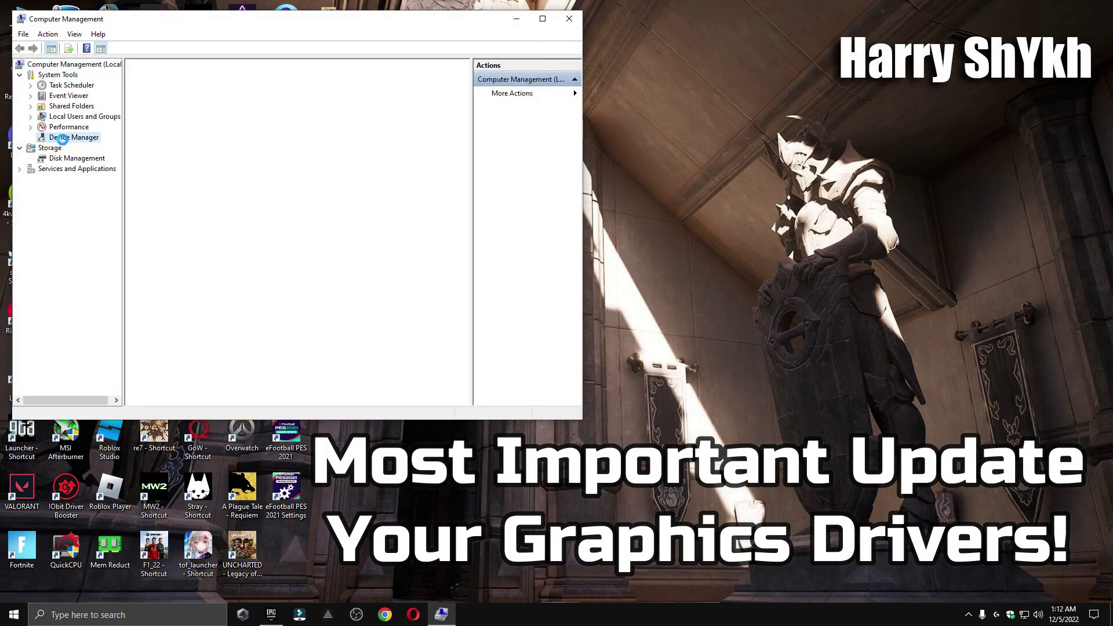
pyautogui.click(62, 138)
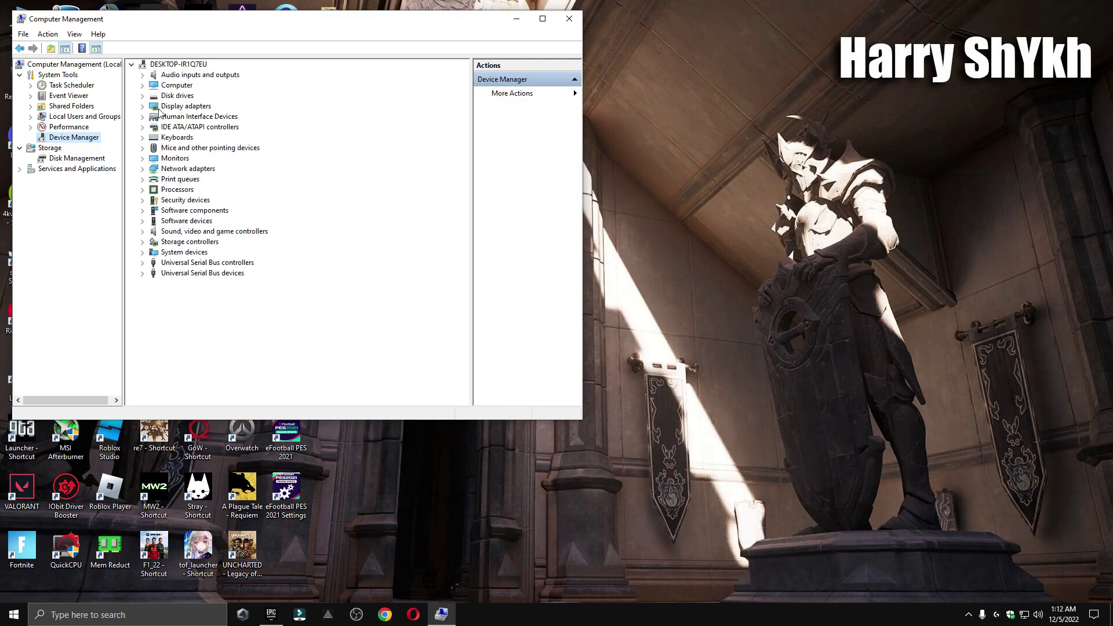
pyautogui.doubleClick(200, 107)
pyautogui.rightClick(204, 118)
pyautogui.click(249, 121)
pyautogui.click(169, 200)
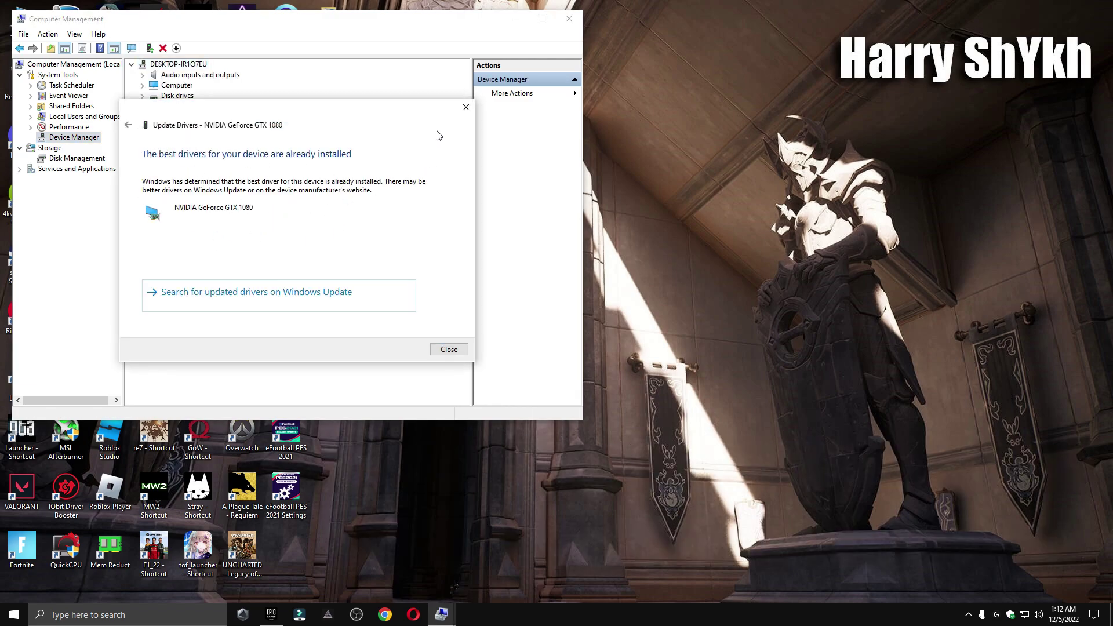
pyautogui.click(465, 107)
pyautogui.click(569, 20)
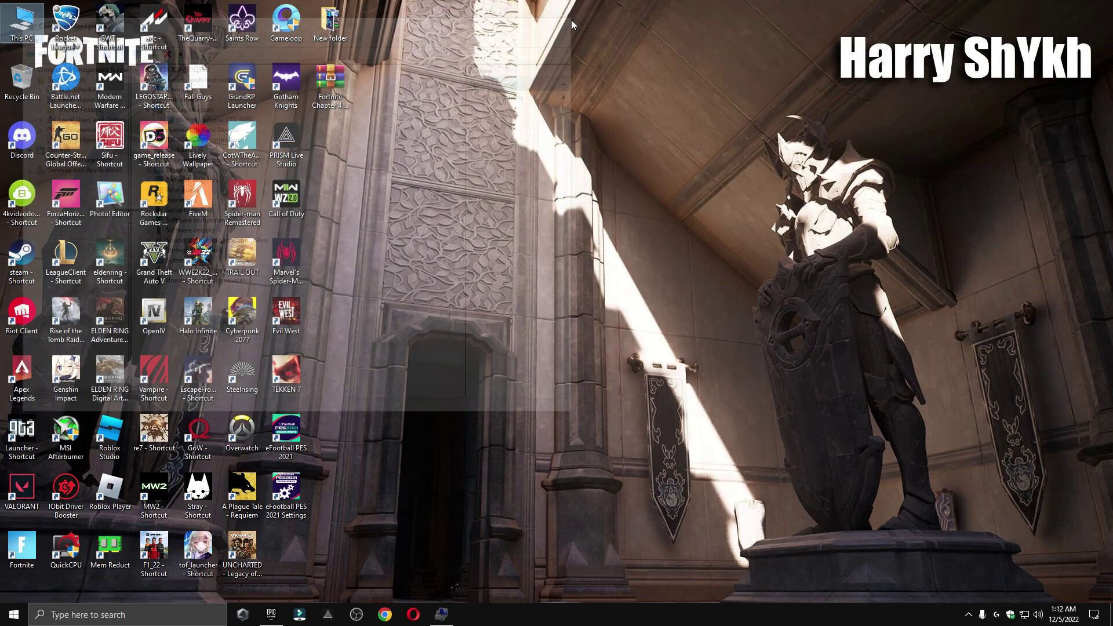
# - Browse the Gaming (D:) drive to Epic Games\Fortnite\FortniteGame\Binaries\Win64 and locate the FortniteClient-Win64-Shipping application
pyautogui.doubleClick(22, 21)
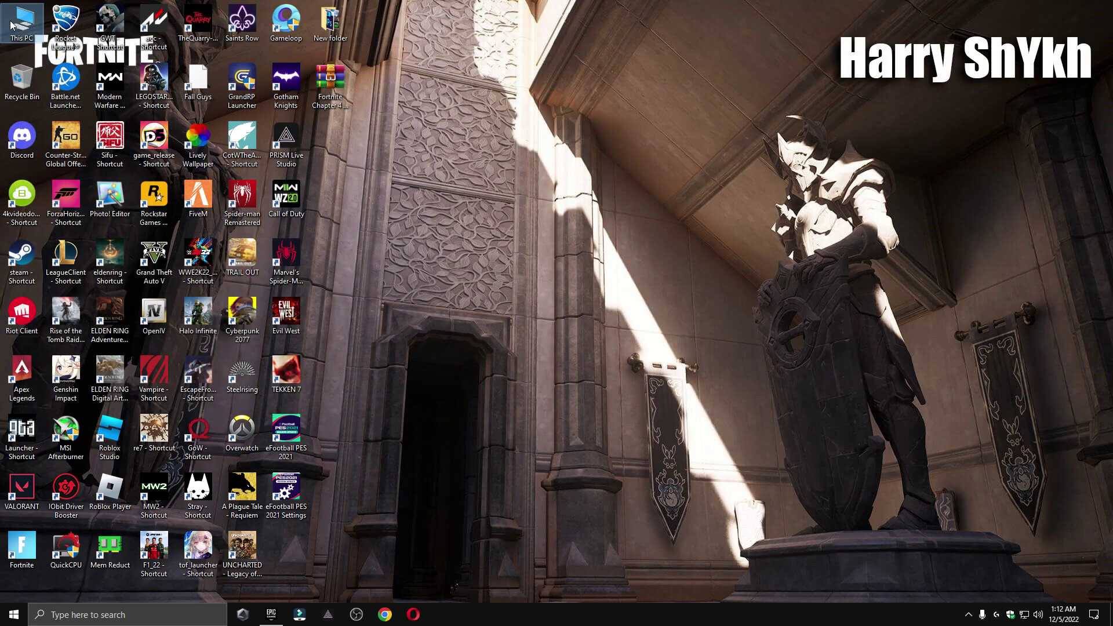
pyautogui.doubleClick(661, 346)
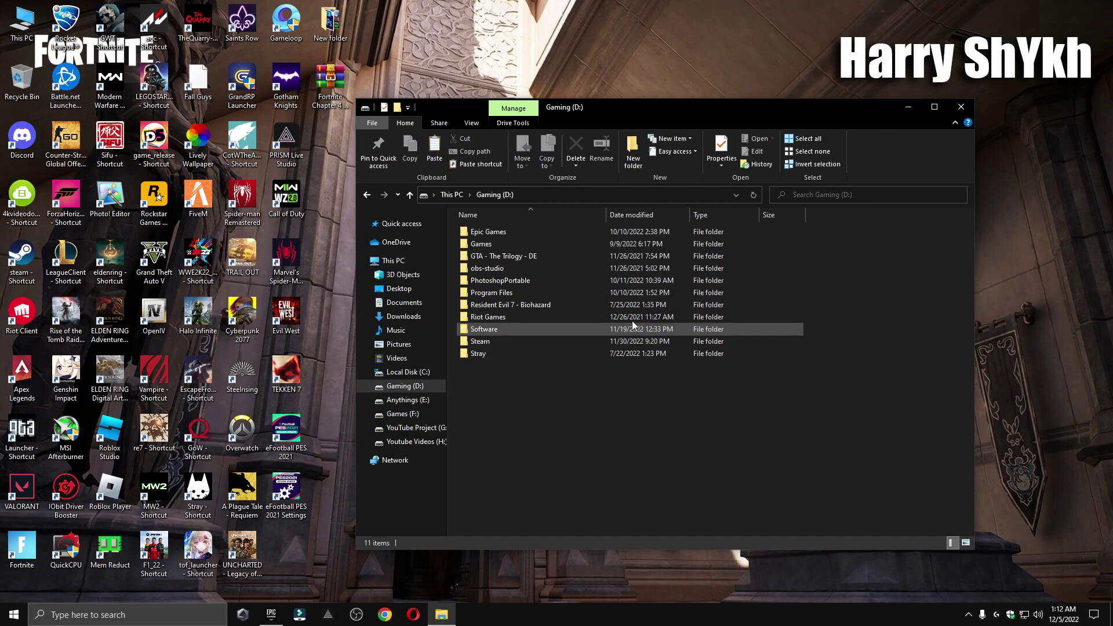
pyautogui.doubleClick(509, 235)
pyautogui.click(495, 256)
pyautogui.doubleClick(495, 257)
pyautogui.doubleClick(503, 271)
pyautogui.doubleClick(526, 231)
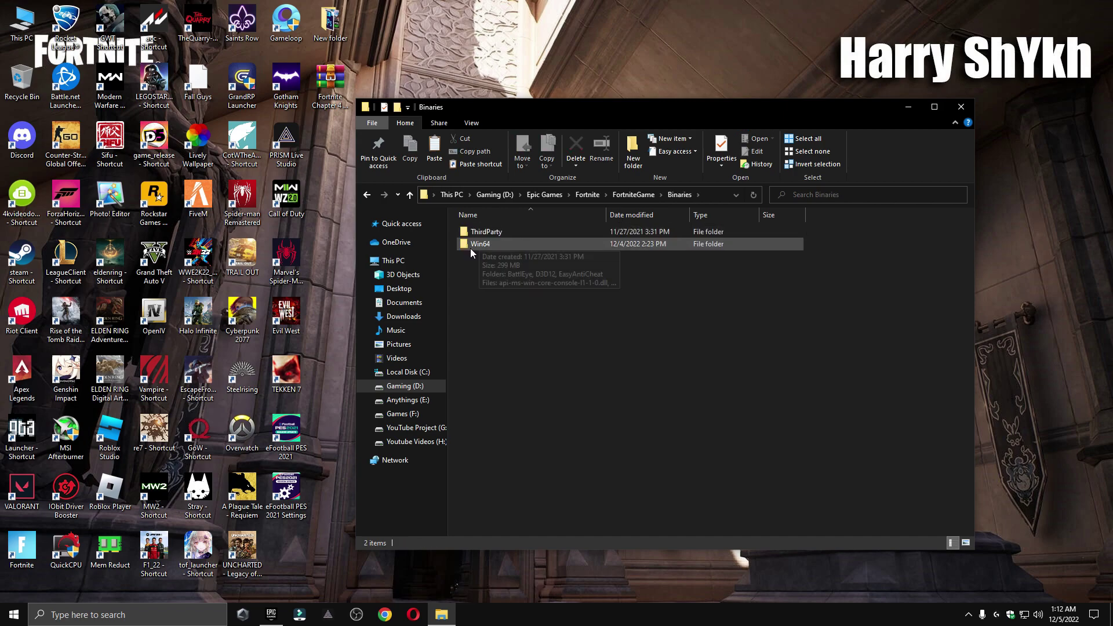
pyautogui.doubleClick(495, 249)
pyautogui.scroll(-15, 534, 316)
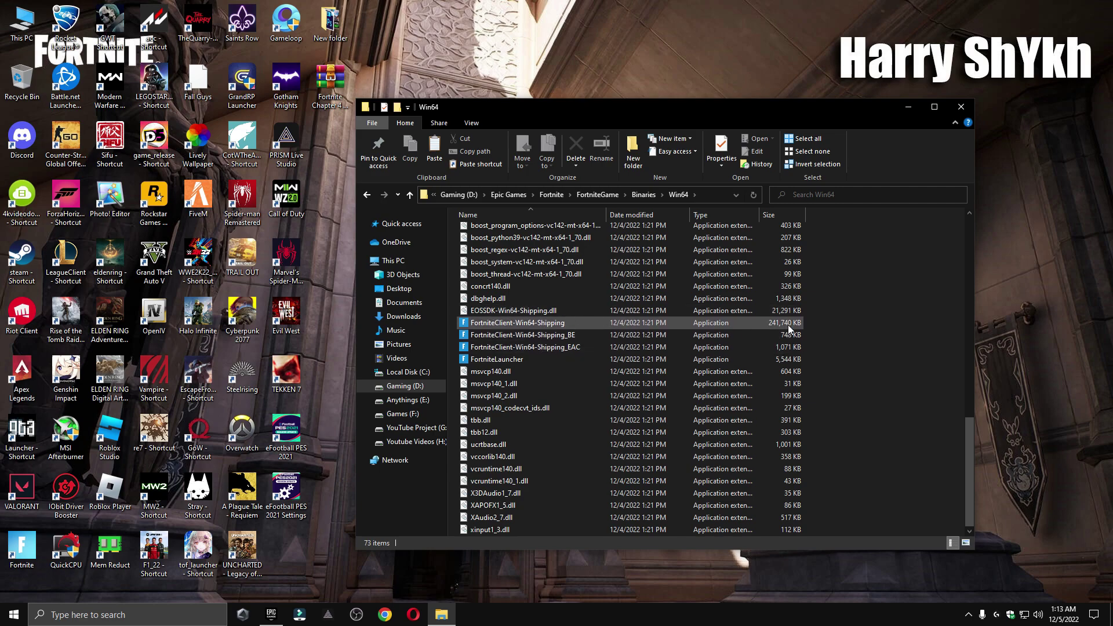
# - Configure the high DPI settings in the compatibility properties of FortniteClient-Win64-Shipping, save them and close the folder
pyautogui.rightClick(652, 326)
pyautogui.click(683, 319)
pyautogui.moveTo(762, 290); pyautogui.dragTo(662, 210)
pyautogui.click(660, 239)
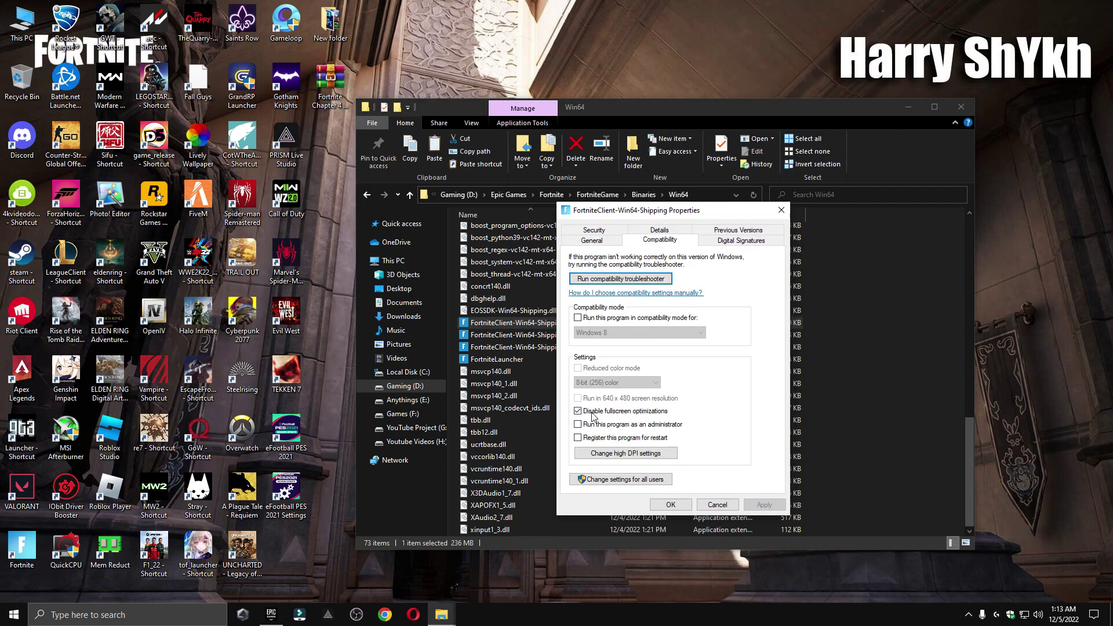
pyautogui.click(625, 453)
pyautogui.click(612, 434)
pyautogui.click(631, 450)
pyautogui.click(633, 460)
pyautogui.click(717, 476)
pyautogui.click(670, 504)
pyautogui.click(961, 109)
# - Open the Windows system settings and examine the Power & sleep and Storage pages
pyautogui.click(14, 614)
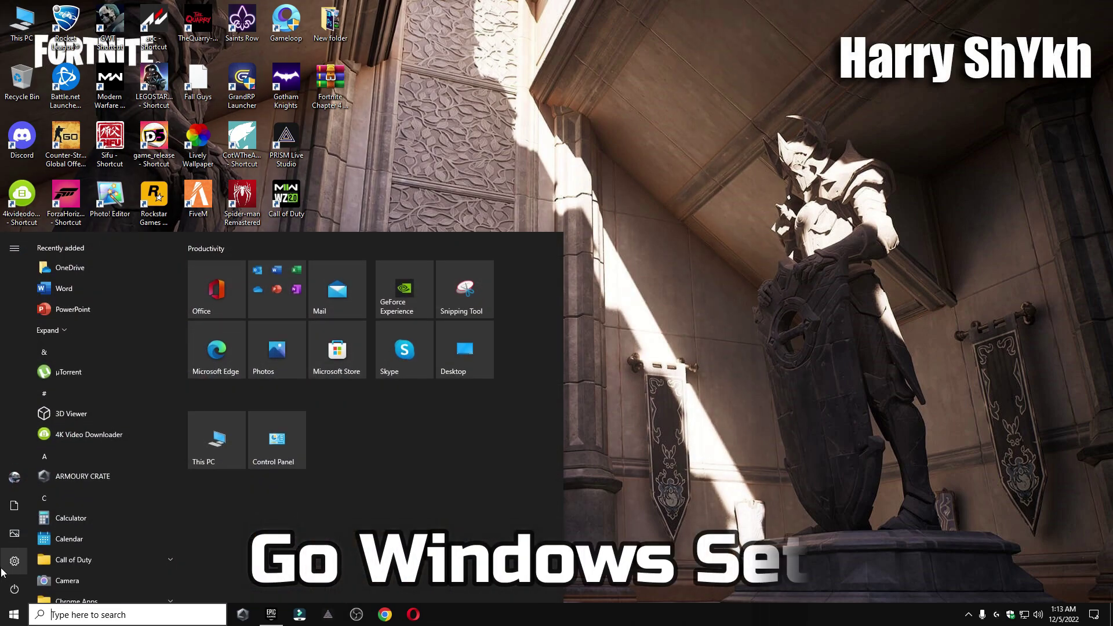
pyautogui.click(13, 561)
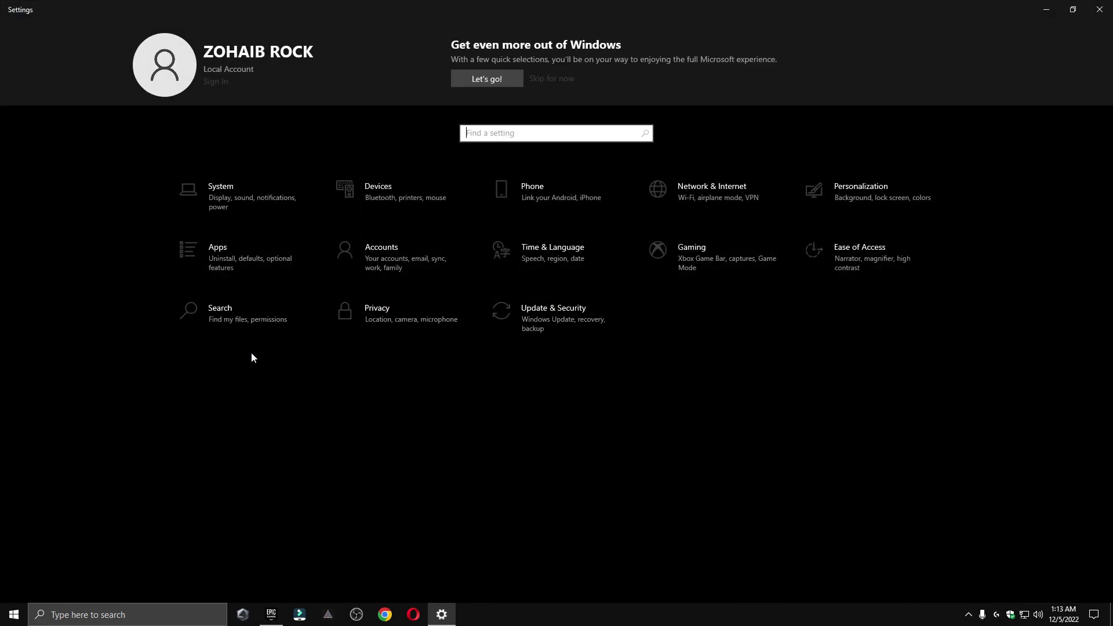
pyautogui.click(212, 188)
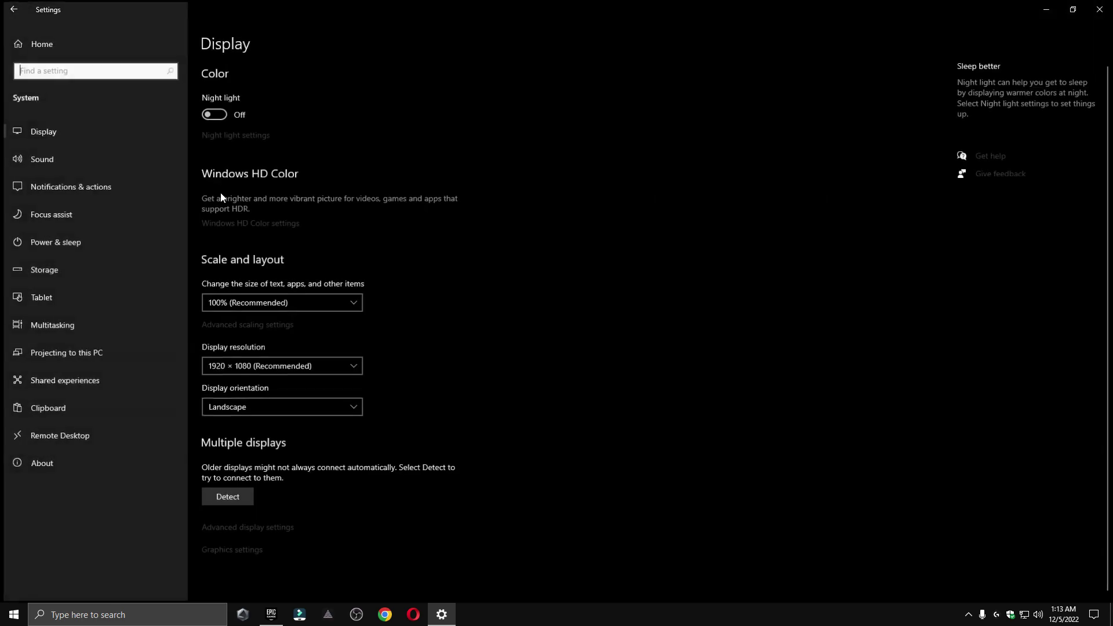
pyautogui.click(94, 271)
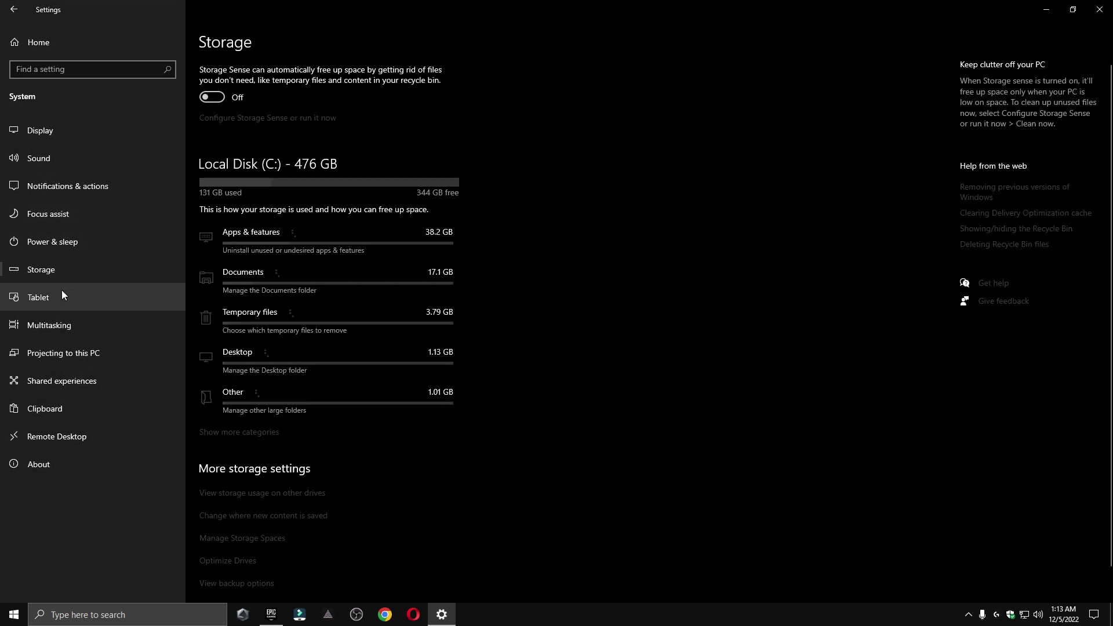
pyautogui.click(124, 243)
pyautogui.click(64, 277)
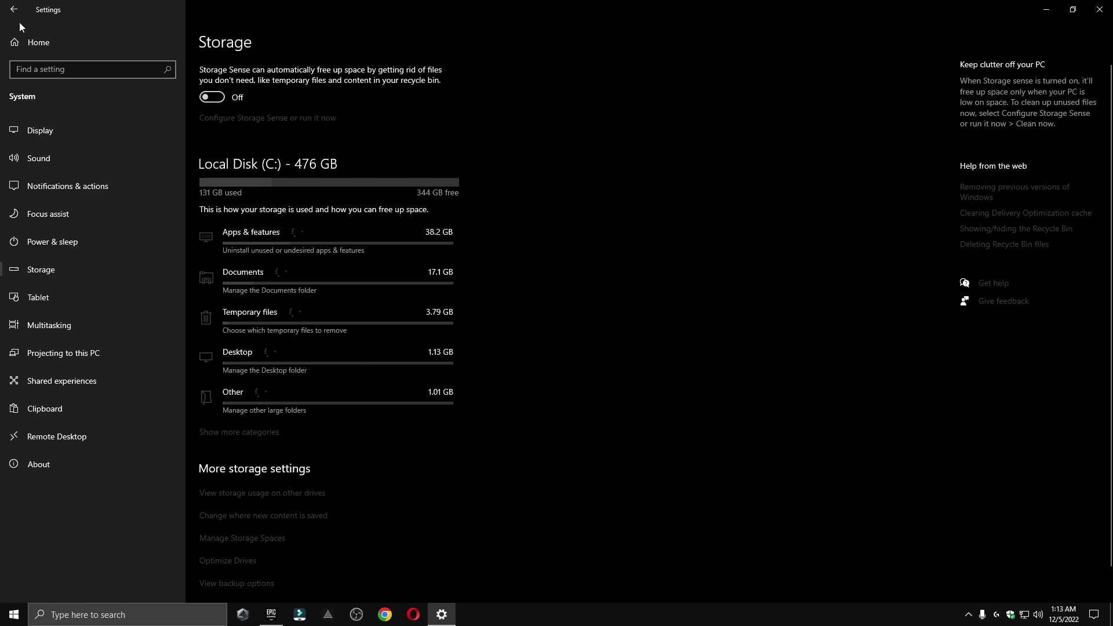
# - Open the startup apps settings and review which apps start automatically at sign-in
pyautogui.click(26, 41)
pyautogui.click(218, 256)
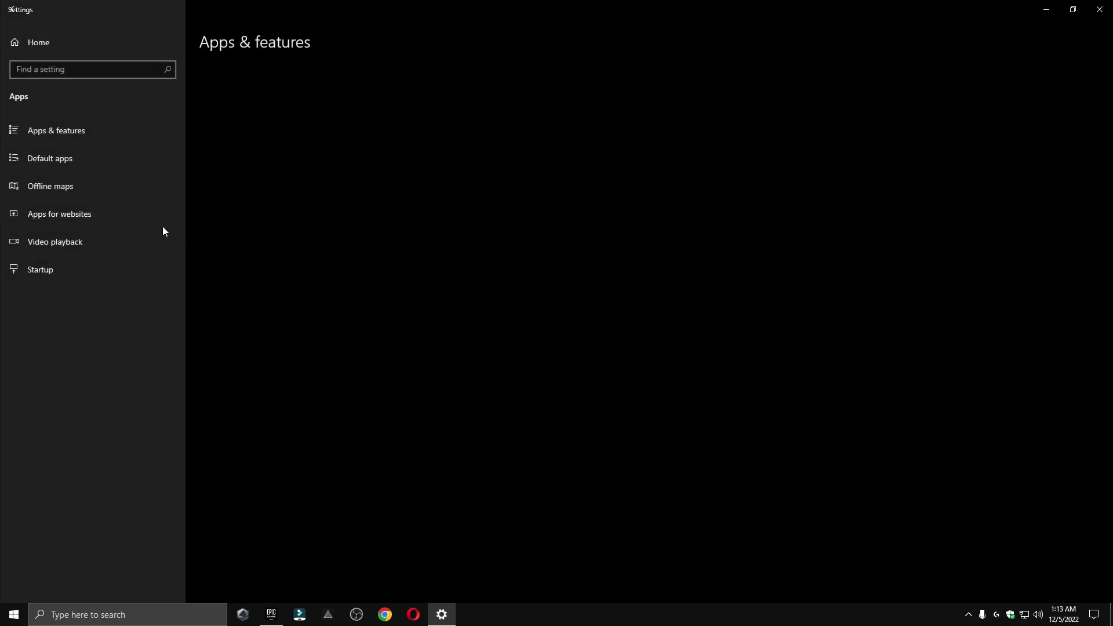
pyautogui.click(72, 274)
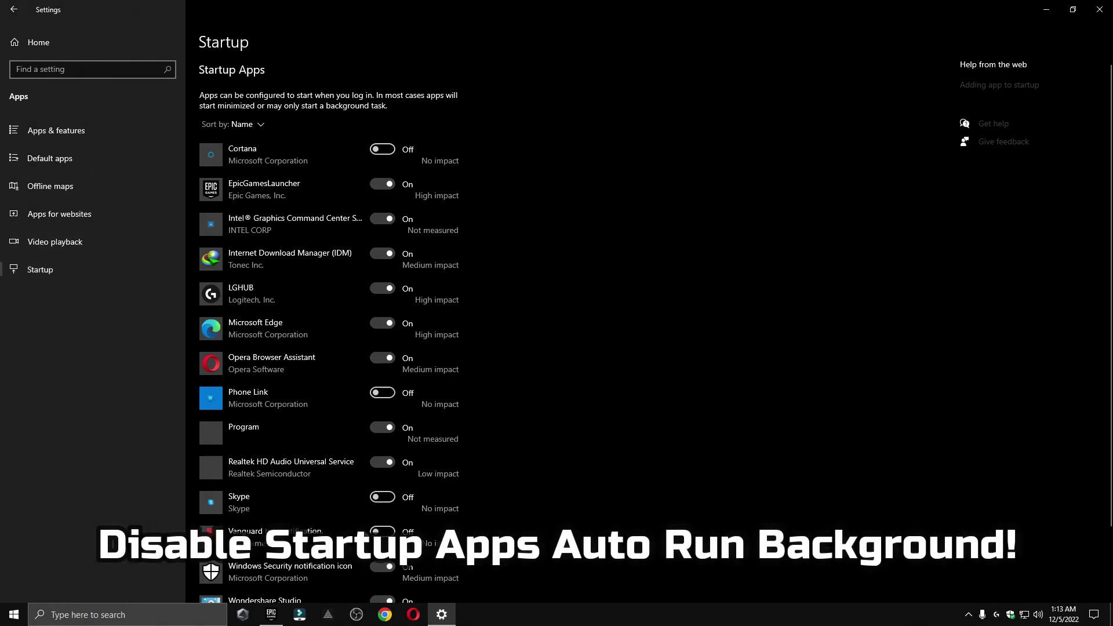
pyautogui.scroll(-2, 317, 549)
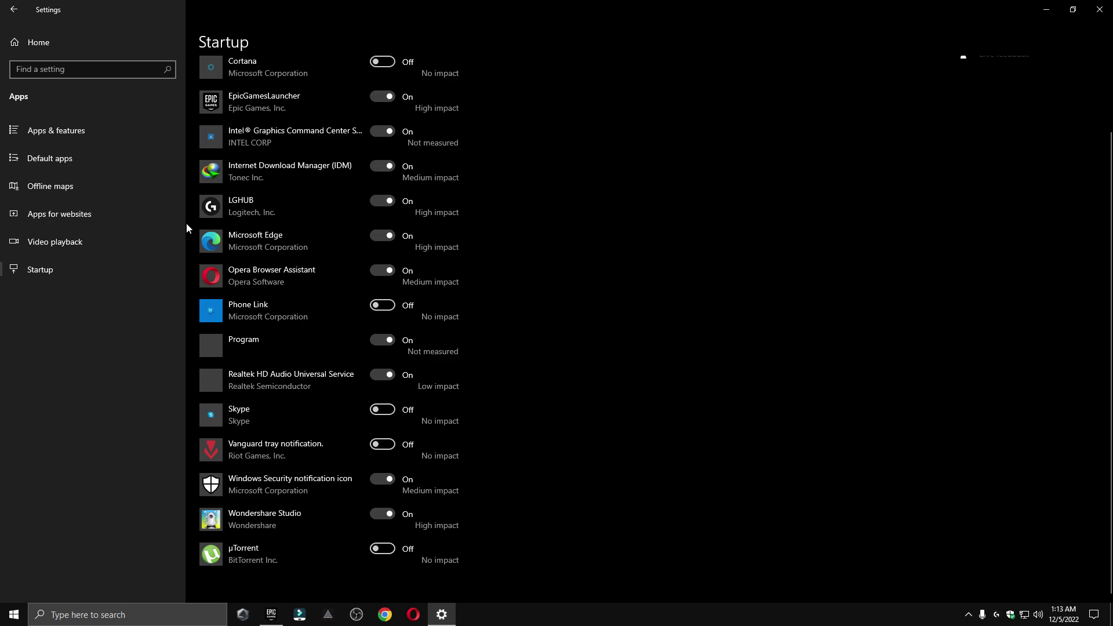
# - Open the privacy settings and review the Background apps page
pyautogui.click(14, 9)
pyautogui.click(402, 314)
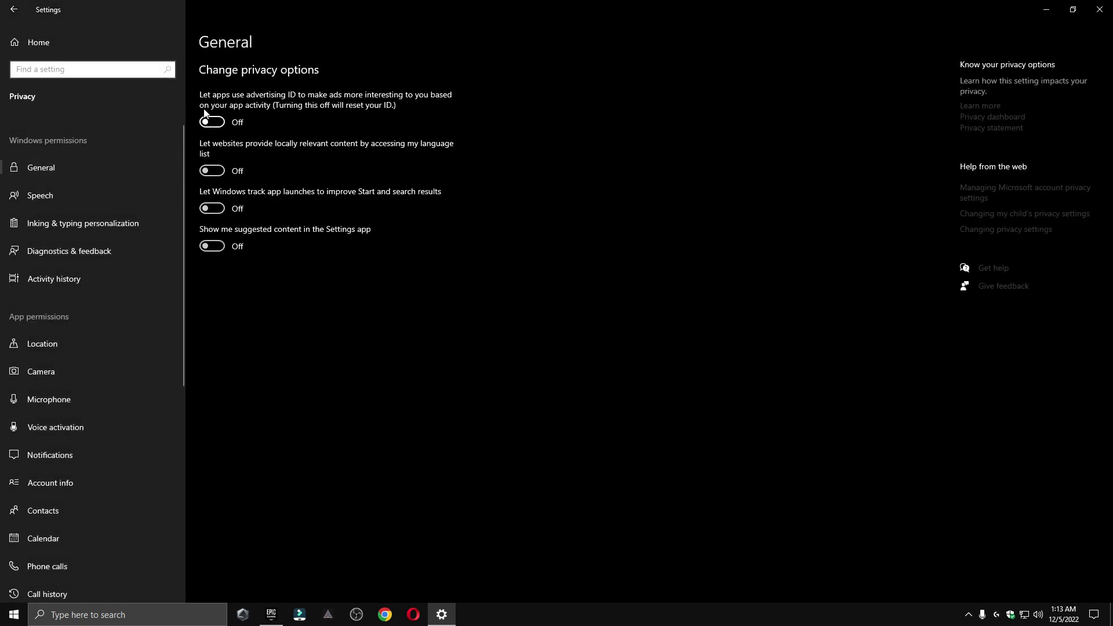
pyautogui.scroll(-5, 82, 357)
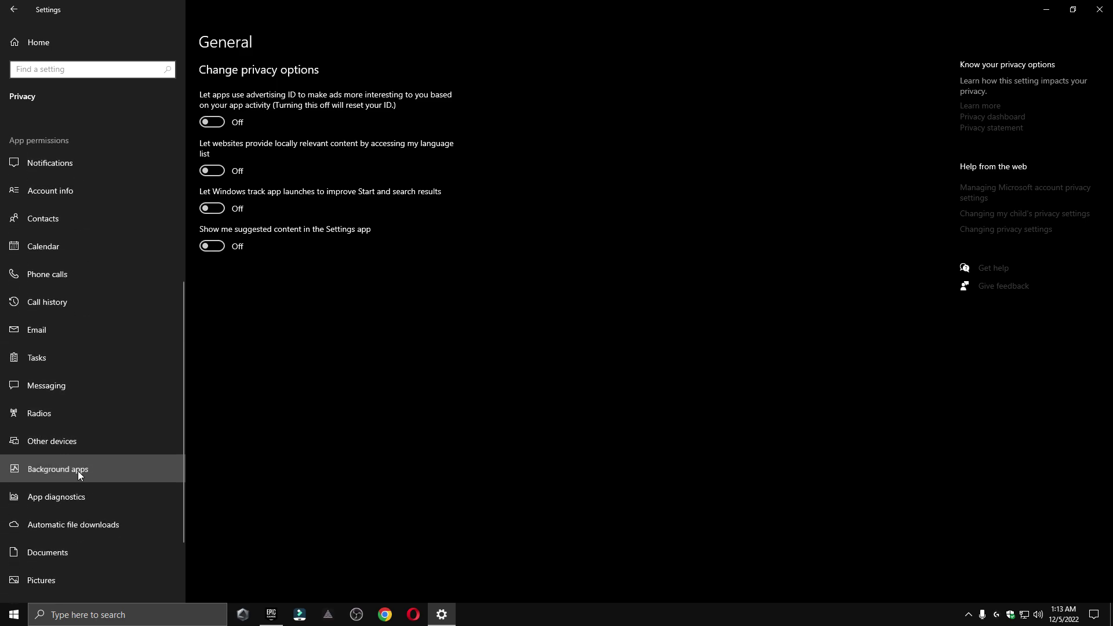
pyautogui.click(77, 474)
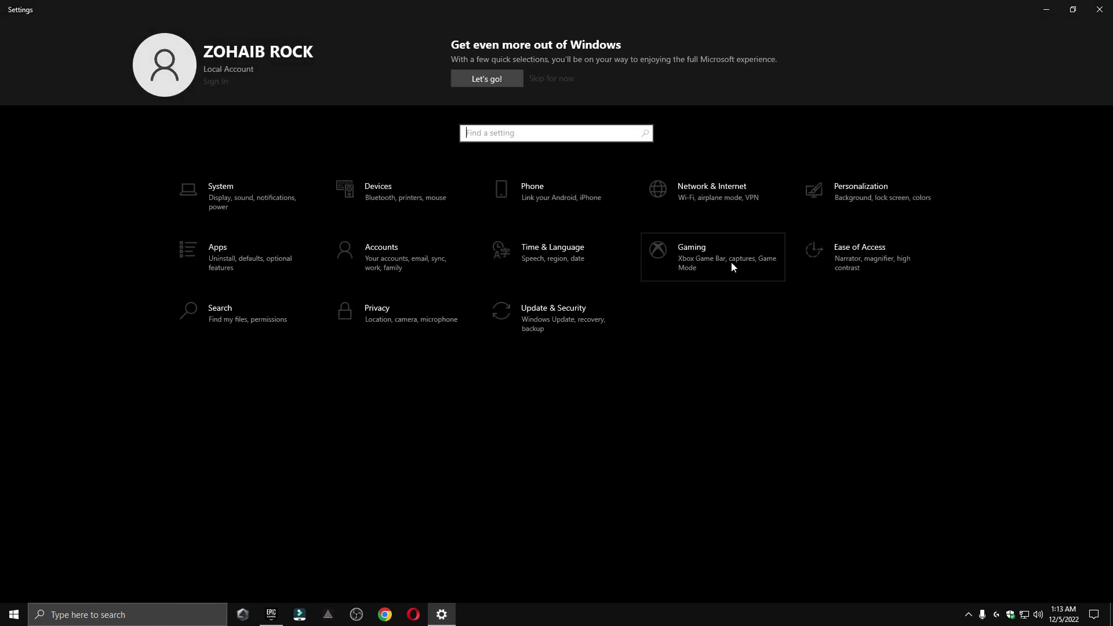
# - Review the Xbox Game Bar and Game Mode settings, and open the related Graphics settings
pyautogui.click(676, 259)
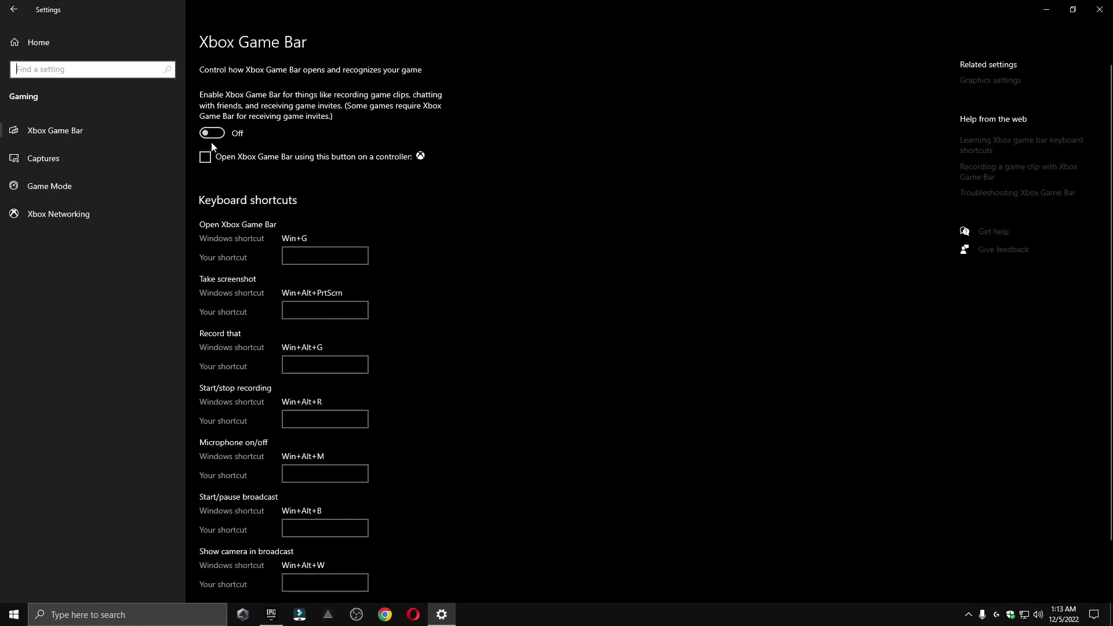
pyautogui.click(92, 177)
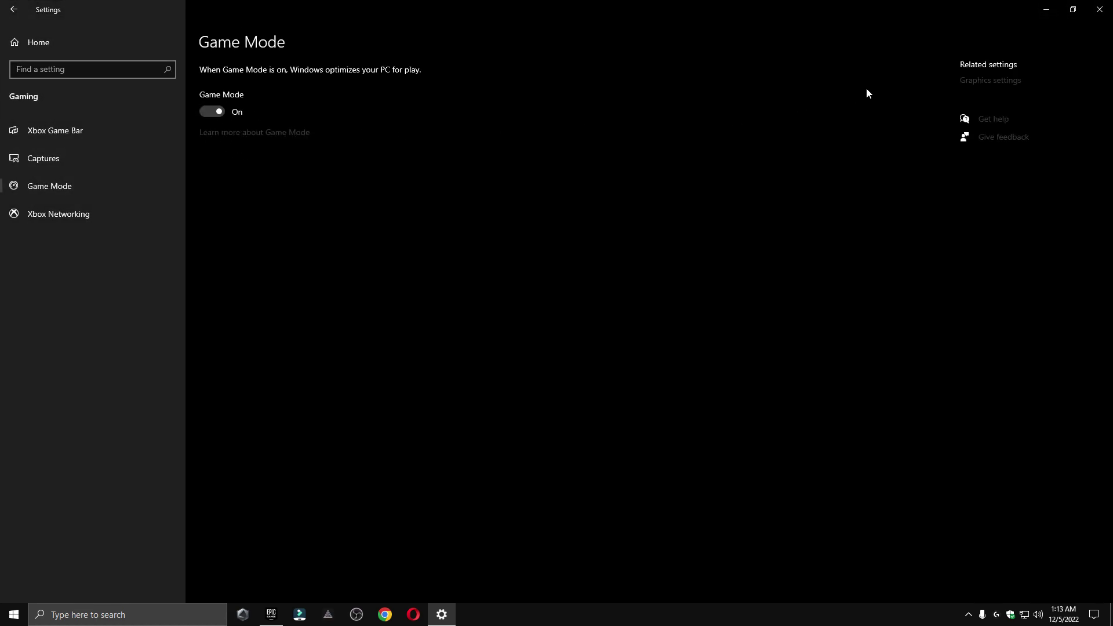
pyautogui.click(1010, 82)
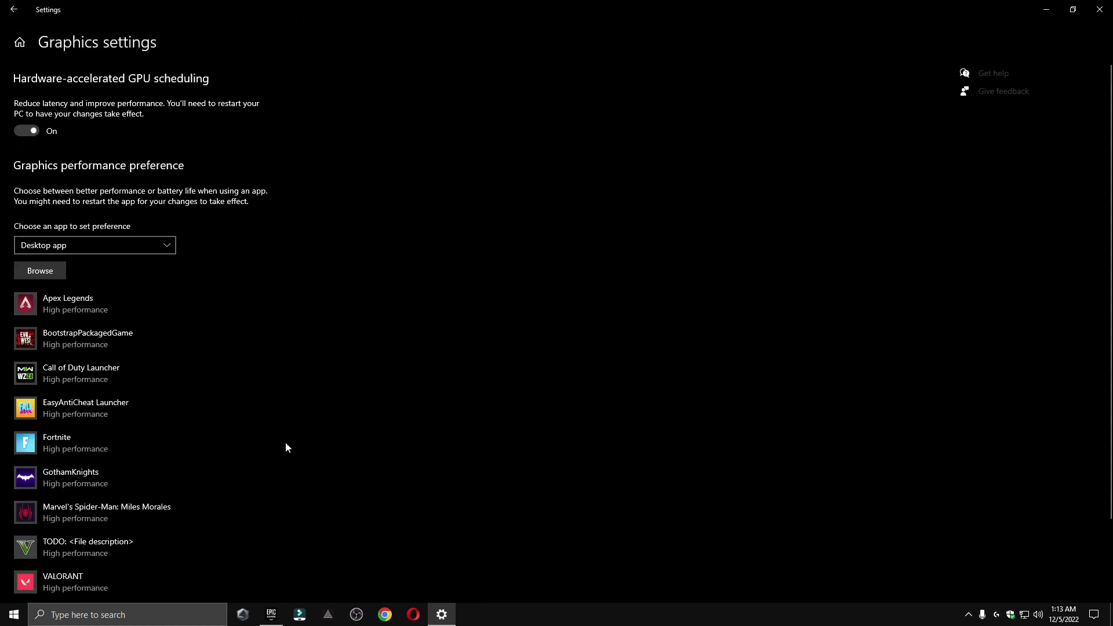
# - Remove the existing Fortnite graphics preference and add FortniteClient-Win64-Shipping again from D:\Epic Games\Fortnite\FortniteGame\Binaries\Win64
pyautogui.click(51, 436)
pyautogui.click(239, 498)
pyautogui.click(55, 271)
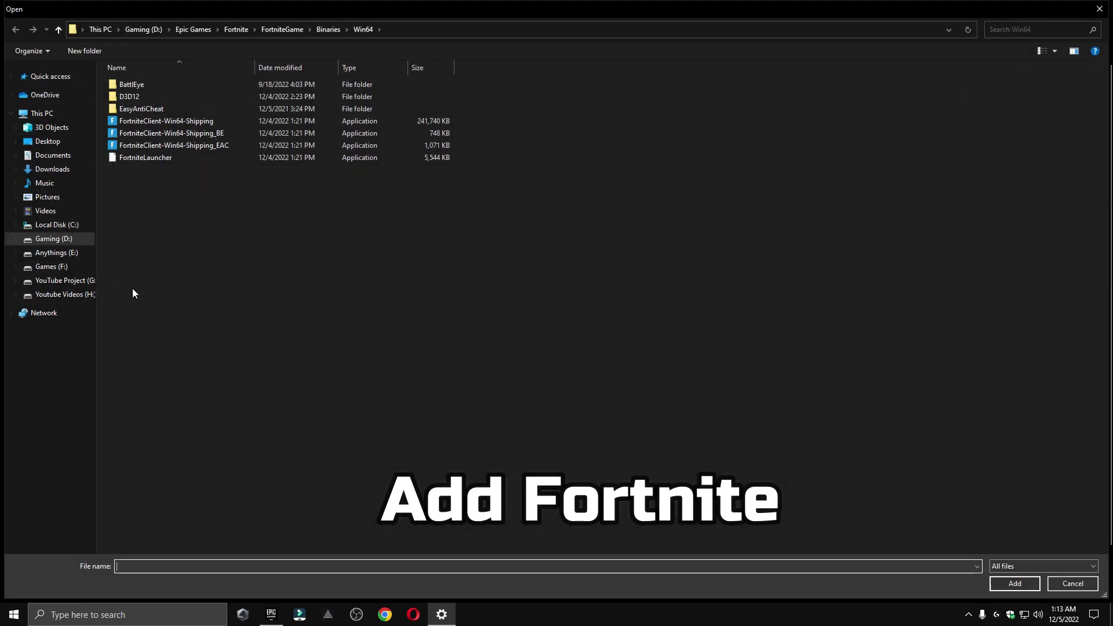
pyautogui.click(53, 238)
pyautogui.doubleClick(141, 85)
pyautogui.click(165, 111)
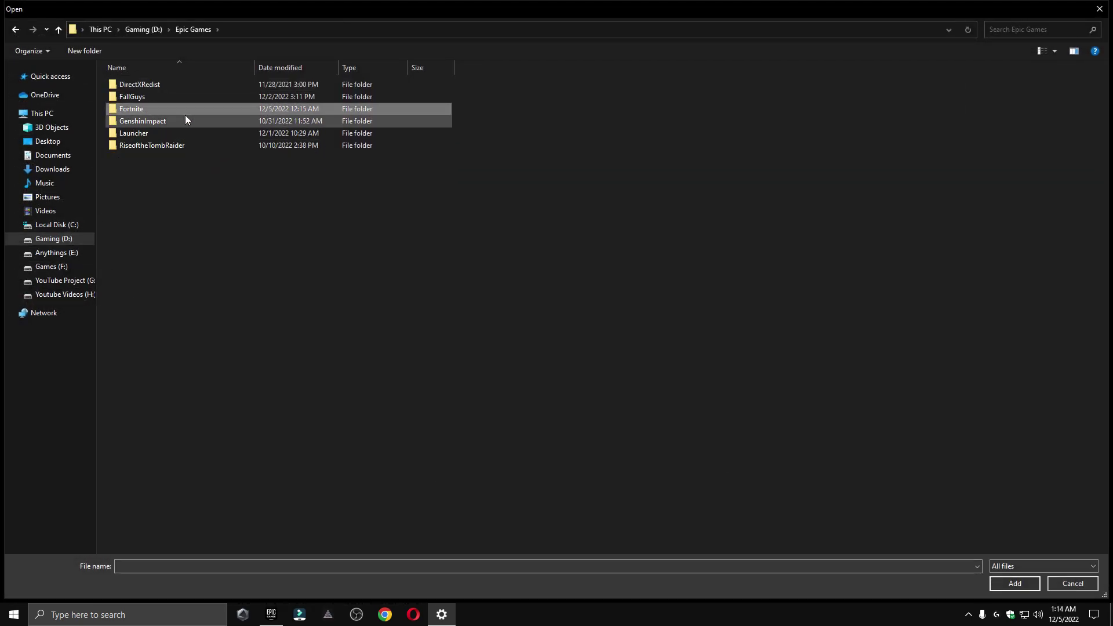
pyautogui.doubleClick(147, 110)
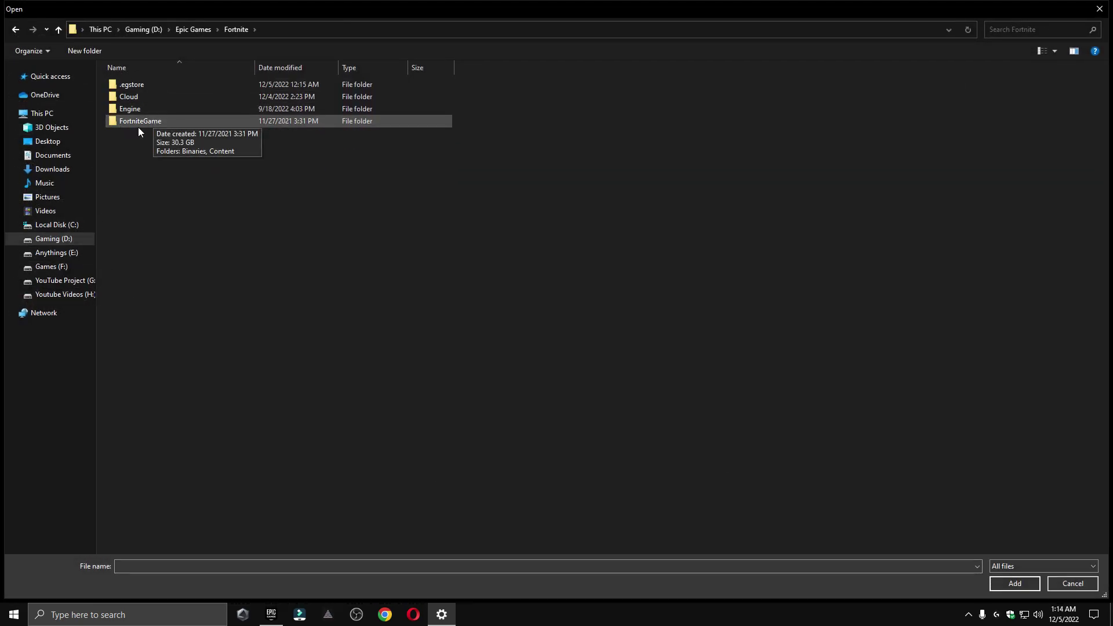
pyautogui.doubleClick(141, 122)
pyautogui.doubleClick(156, 86)
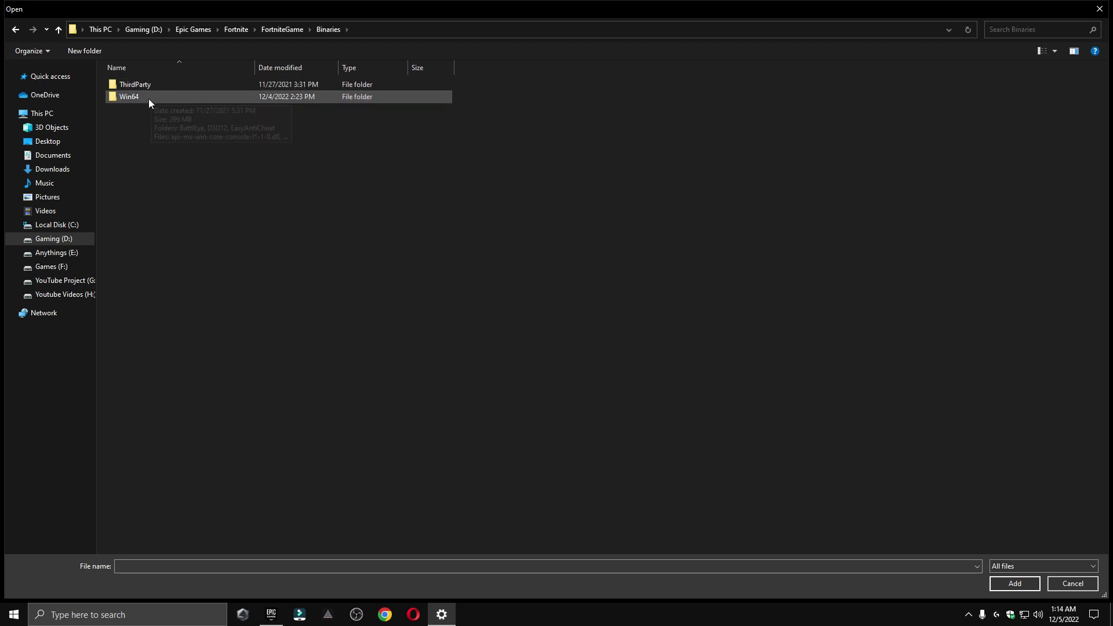
pyautogui.doubleClick(148, 99)
pyautogui.click(185, 121)
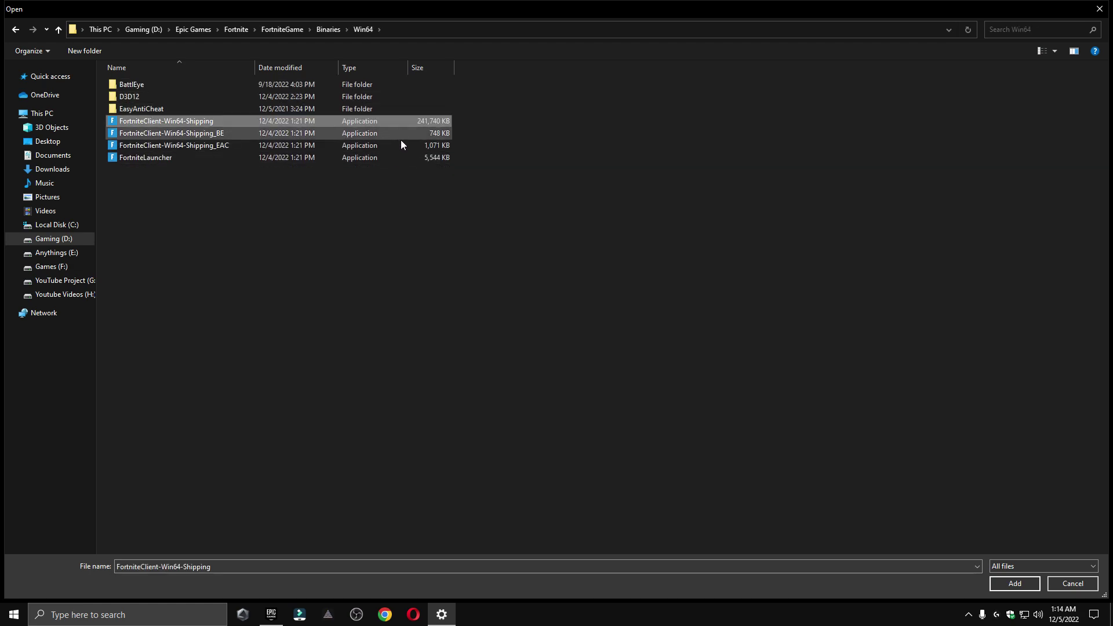
pyautogui.click(1016, 585)
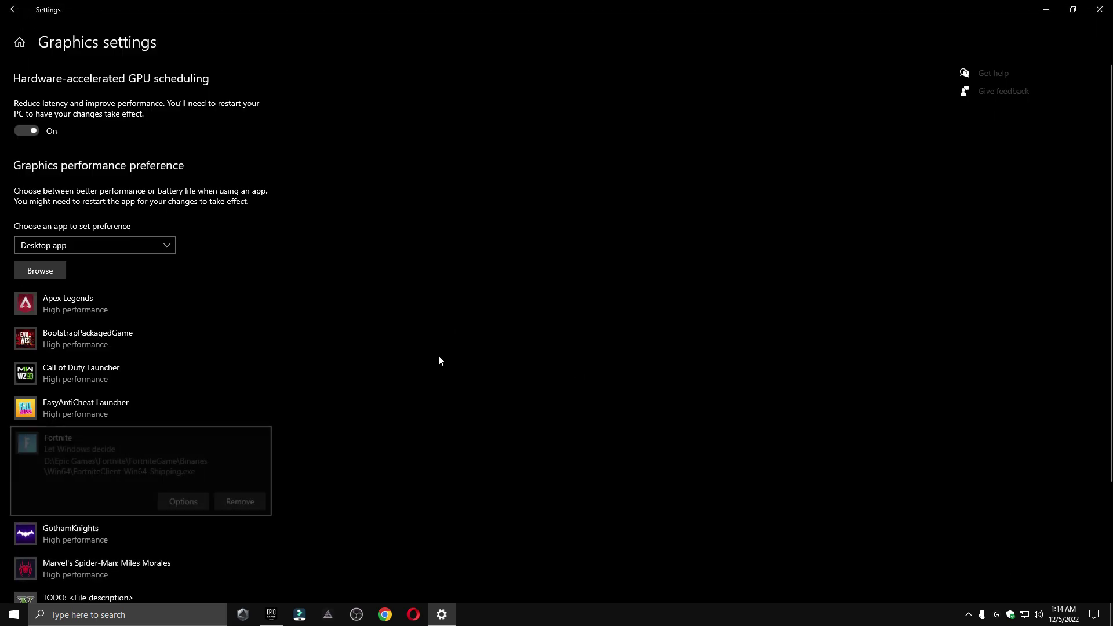
# - Set Fortnite's graphics preference to High performance, save it and close the settings
pyautogui.click(165, 502)
pyautogui.click(500, 327)
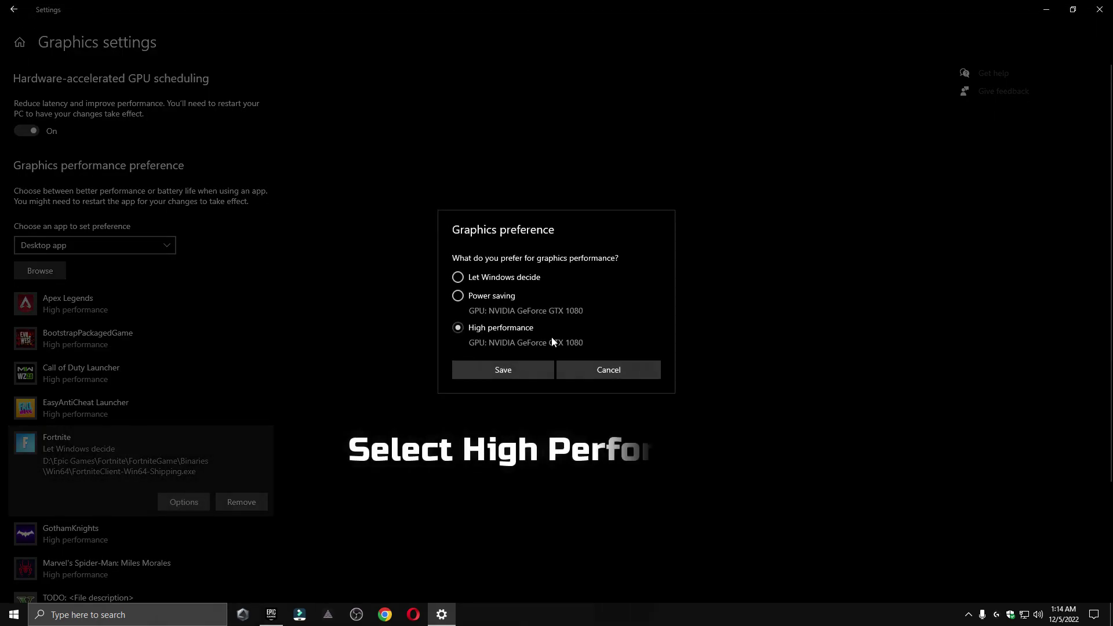
pyautogui.click(519, 375)
pyautogui.click(1100, 9)
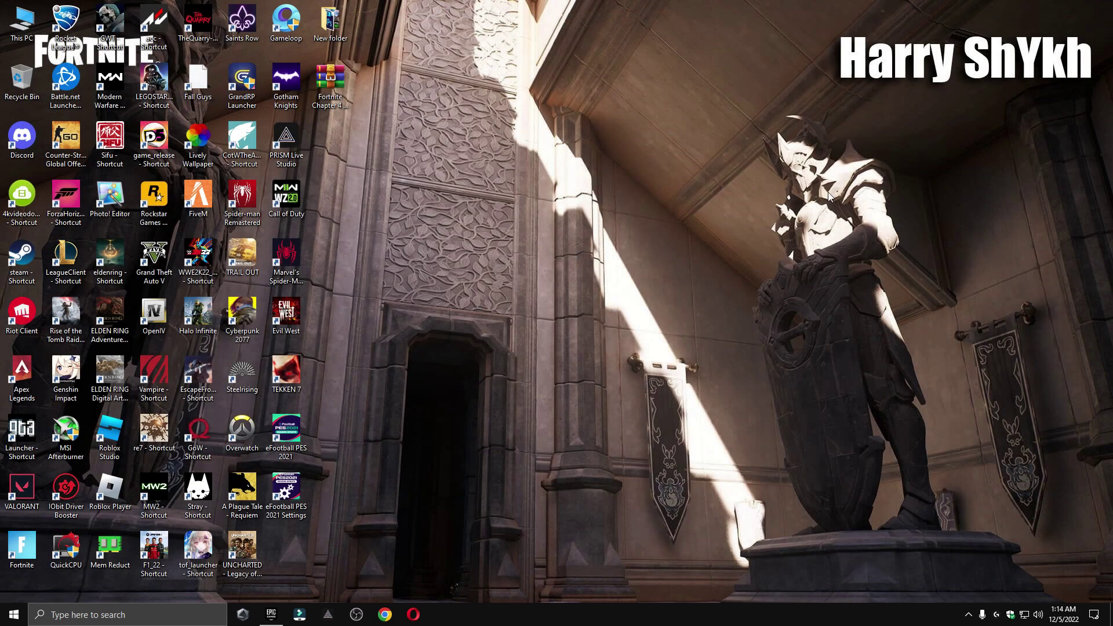
# - Find the Run app with Windows search and use it to open the %temp% folder
pyautogui.click(184, 616)
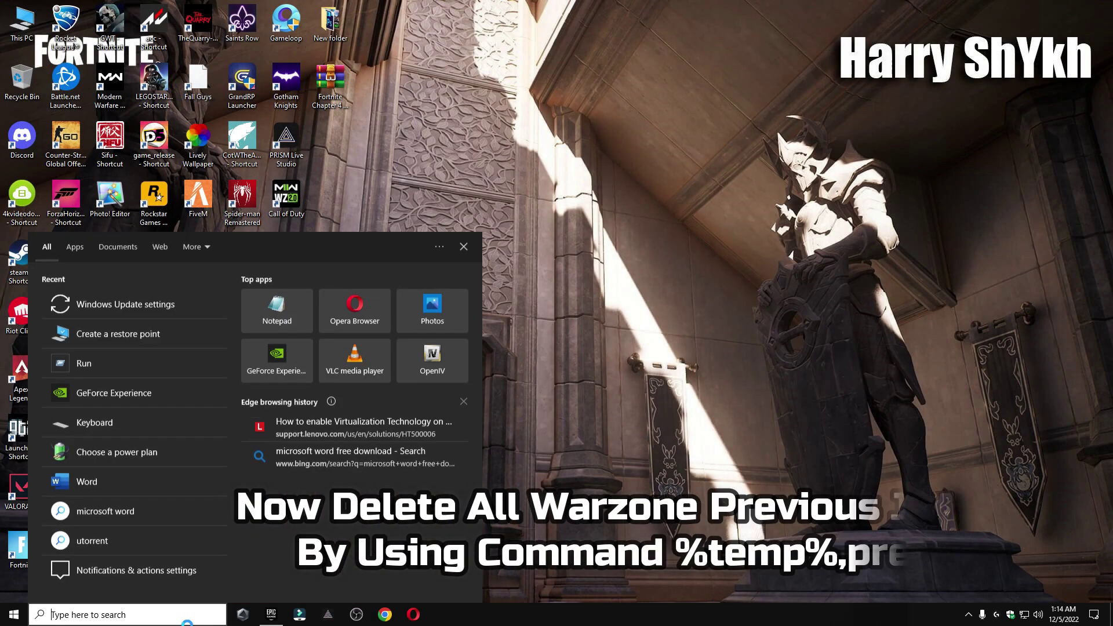
pyautogui.write('run')
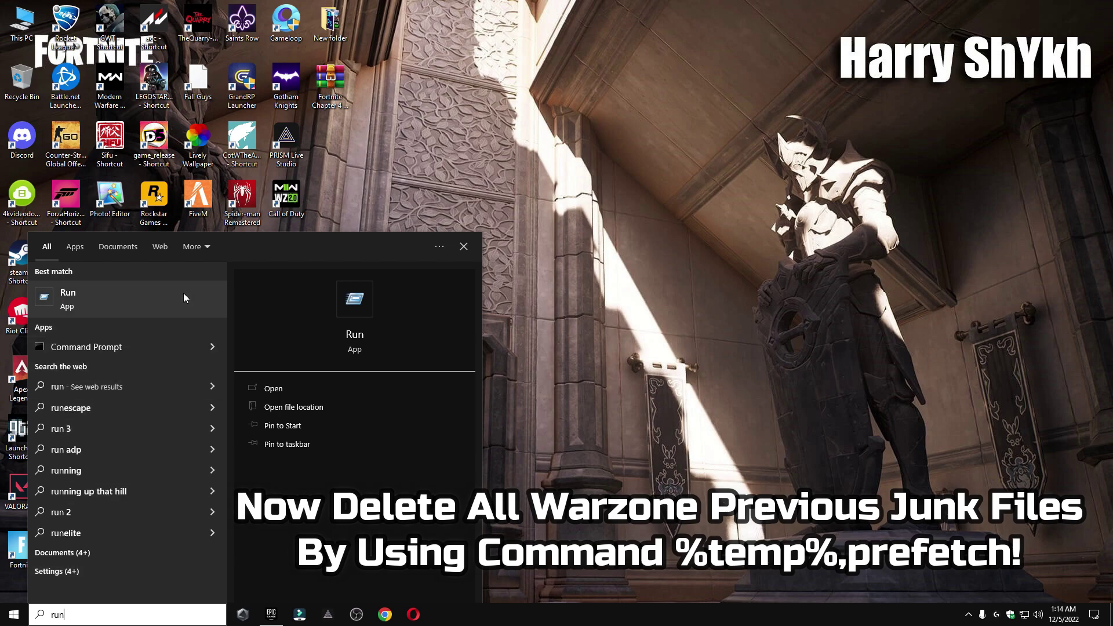
pyautogui.click(183, 294)
pyautogui.moveTo(133, 490); pyautogui.dragTo(561, 195)
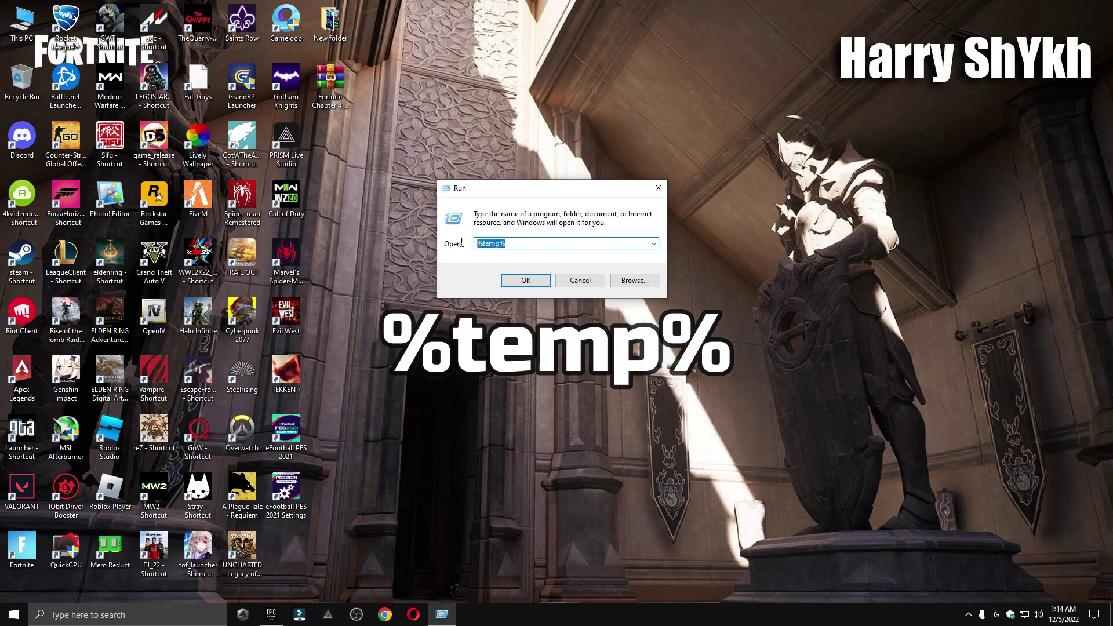
pyautogui.click(532, 283)
# - Delete all files in the Temp folder, skipping those in use, and close the folder
pyautogui.hotkey('ctrl', 'a')
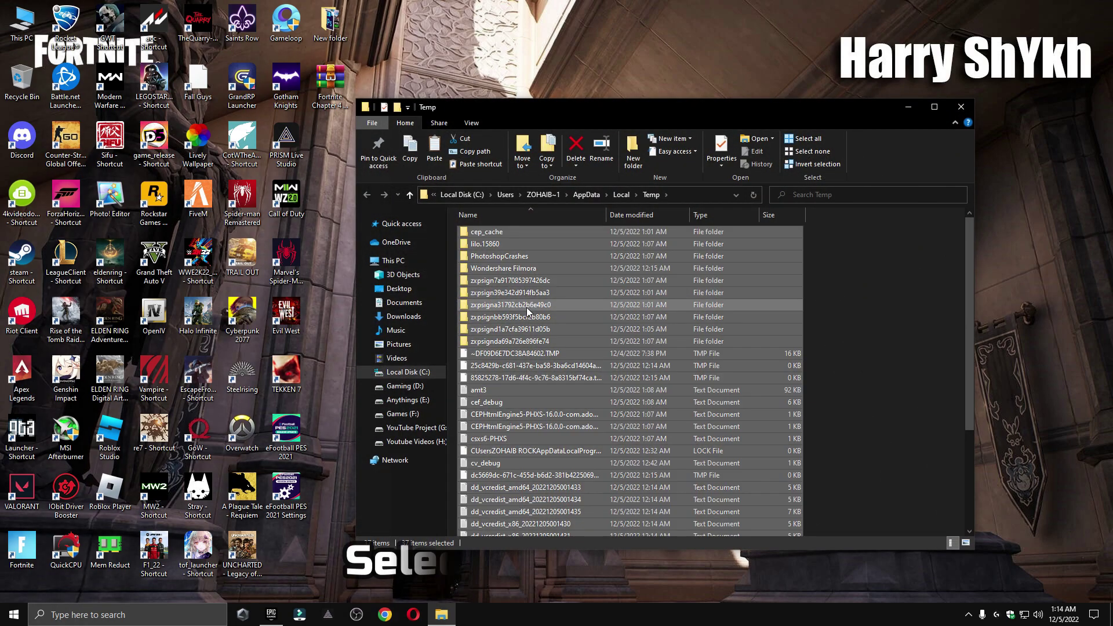
pyautogui.rightClick(526, 308)
pyautogui.click(545, 525)
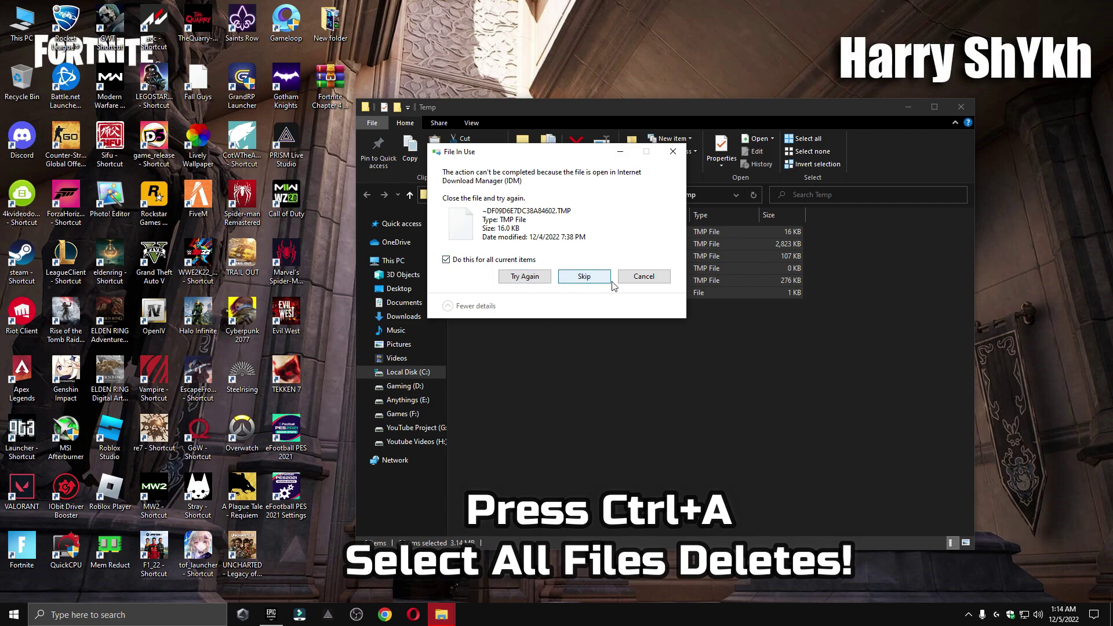
pyautogui.click(603, 284)
pyautogui.click(961, 107)
# - Launch the Run dialog again and open the prefetch folder with it
pyautogui.press('super')
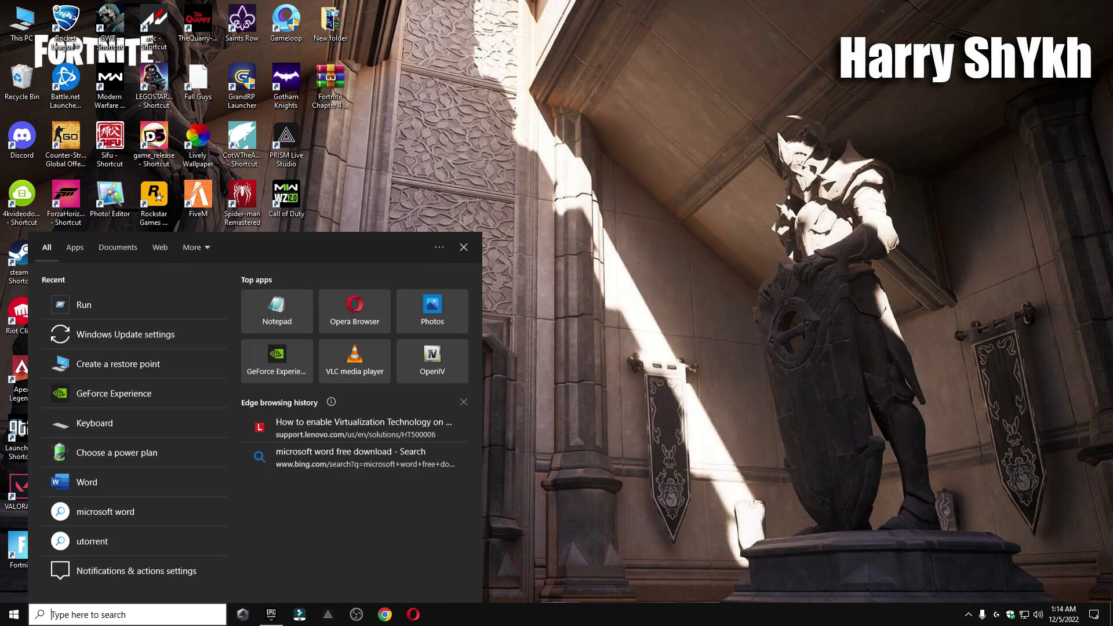
pyautogui.write('run')
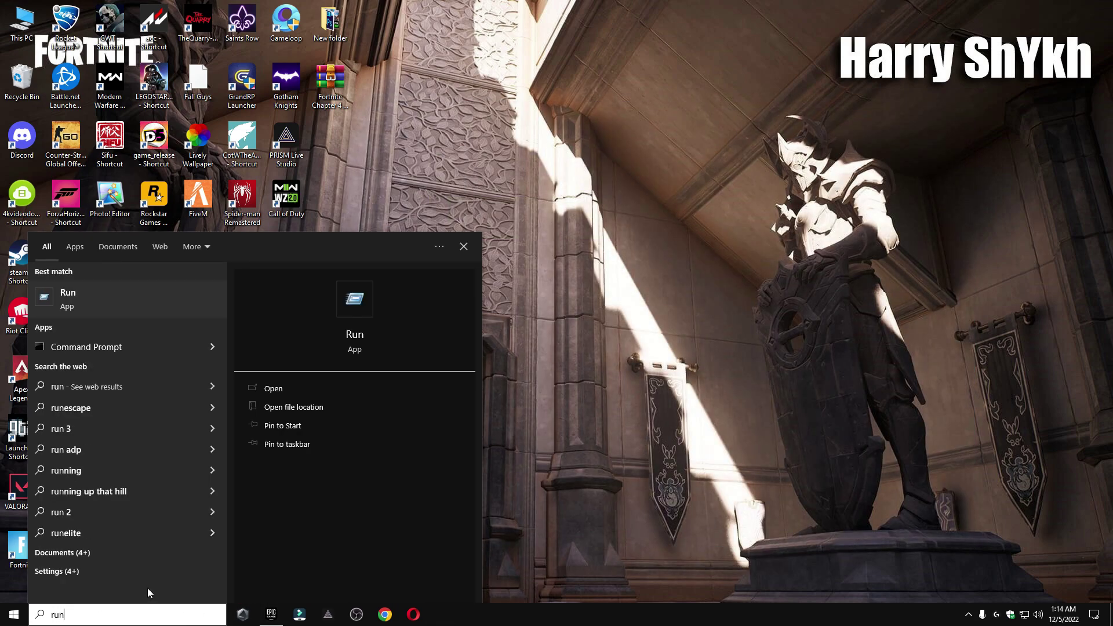
pyautogui.click(110, 313)
pyautogui.moveTo(156, 491); pyautogui.dragTo(612, 176)
pyautogui.write('prefetch')
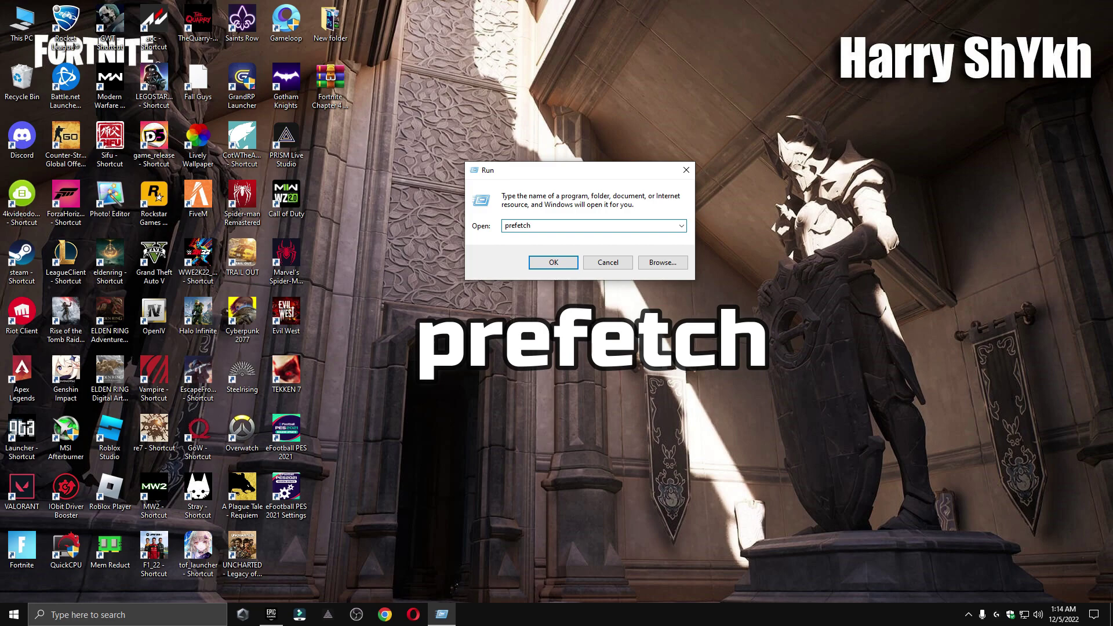
pyautogui.click(554, 262)
# - Delete all files in the prefetch folder, skipping those in use, and close the folder
pyautogui.hotkey('ctrl', 'a')
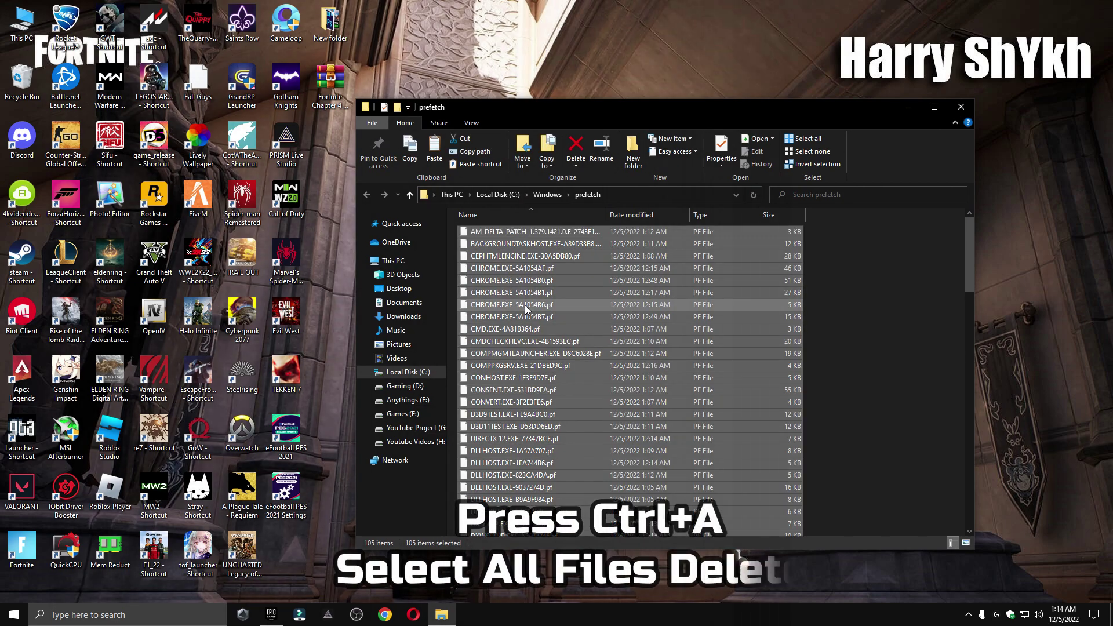
pyautogui.rightClick(524, 305)
pyautogui.click(556, 466)
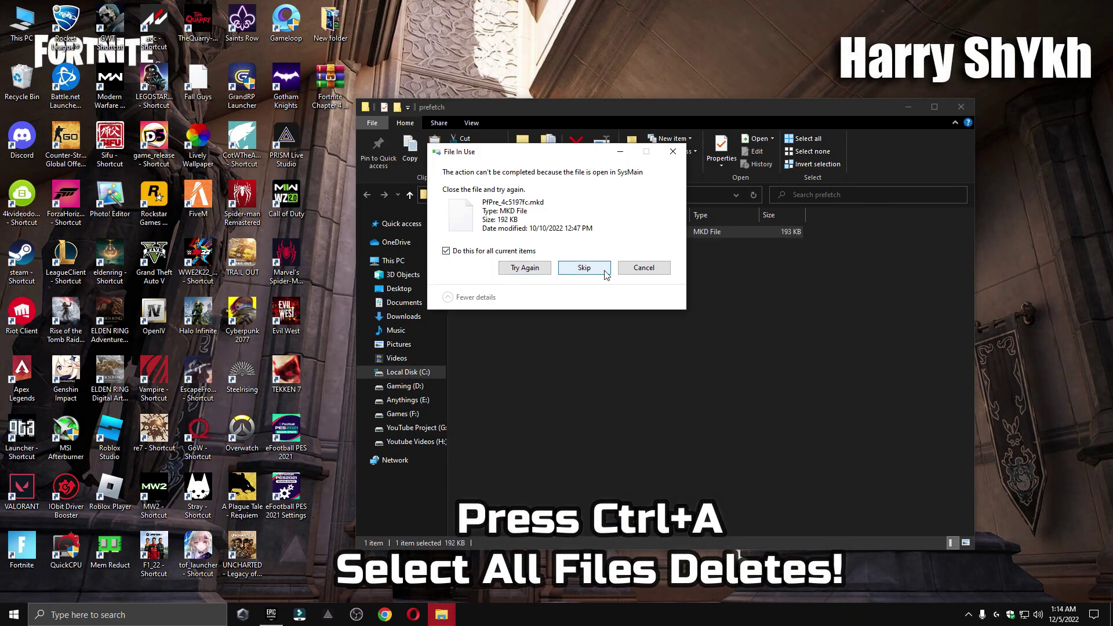
pyautogui.click(604, 272)
pyautogui.click(964, 106)
# - Empty the Recycle Bin and confirm the permanent deletion
pyautogui.rightClick(36, 72)
pyautogui.click(75, 90)
pyautogui.click(601, 315)
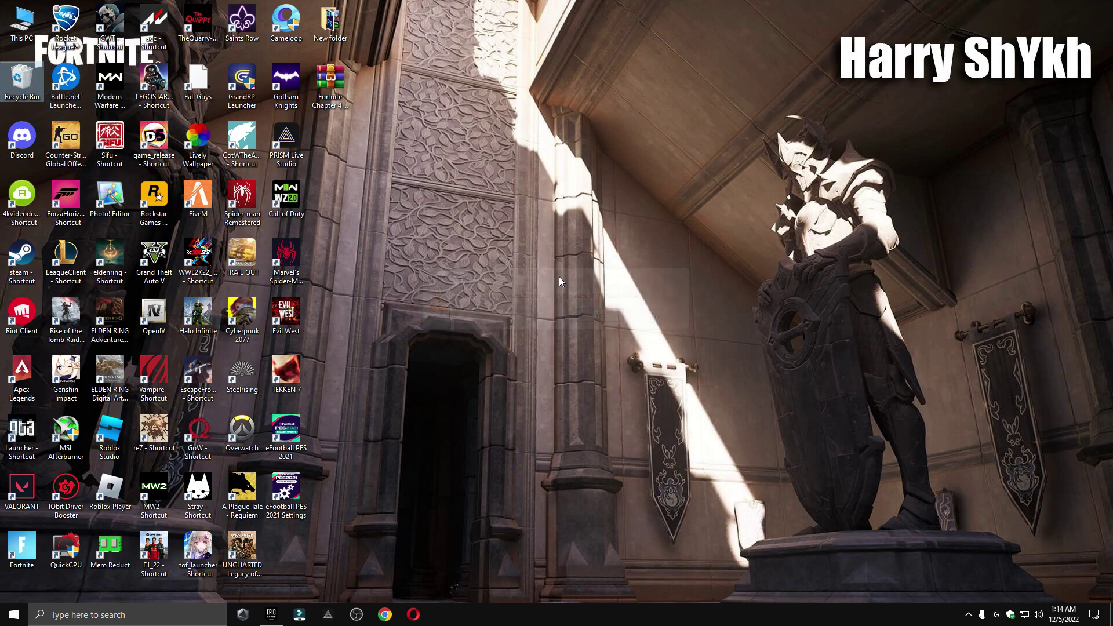
# - Extract the Fortnite Chapter 4 FPS Boost Pack archive on the desktop and place the extracted folder beside it
pyautogui.moveTo(330, 82); pyautogui.dragTo(527, 160)
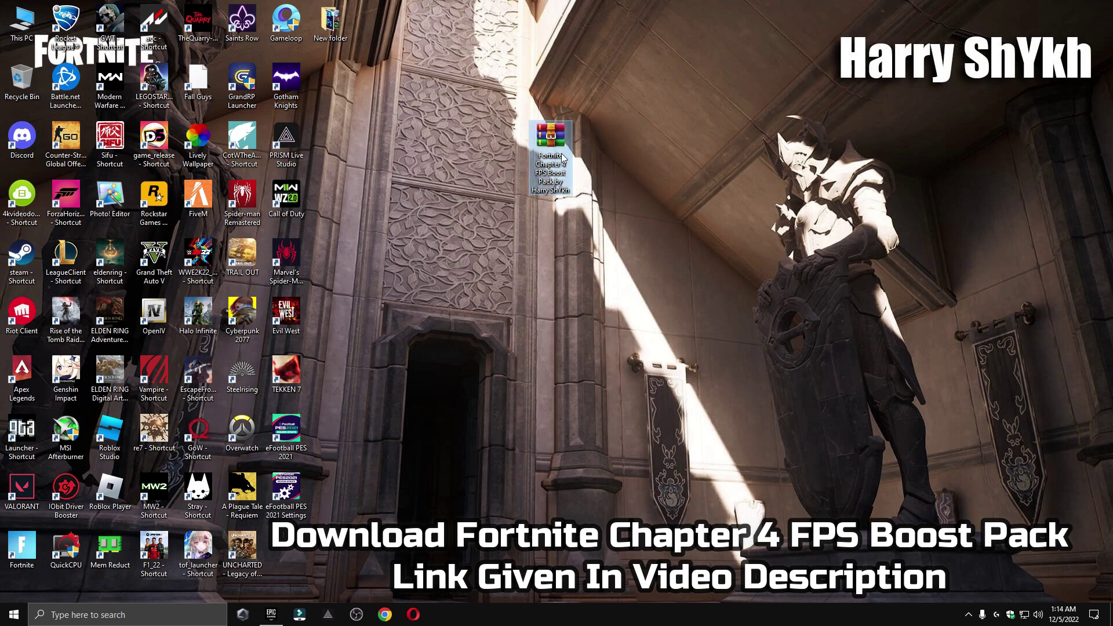
pyautogui.rightClick(547, 163)
pyautogui.click(564, 222)
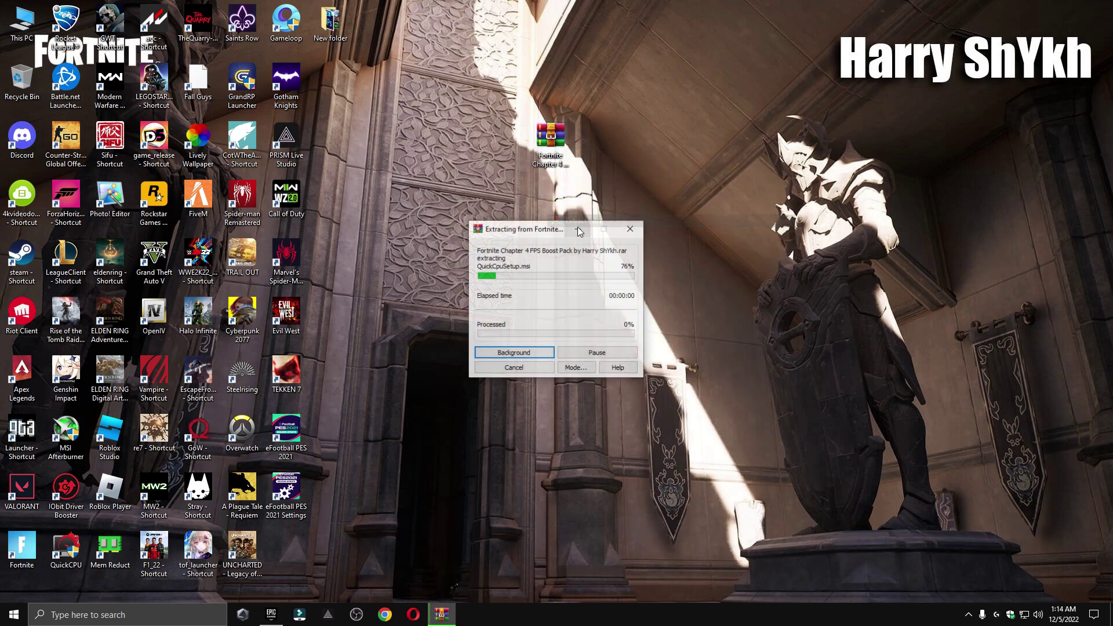
pyautogui.moveTo(286, 548); pyautogui.dragTo(504, 192)
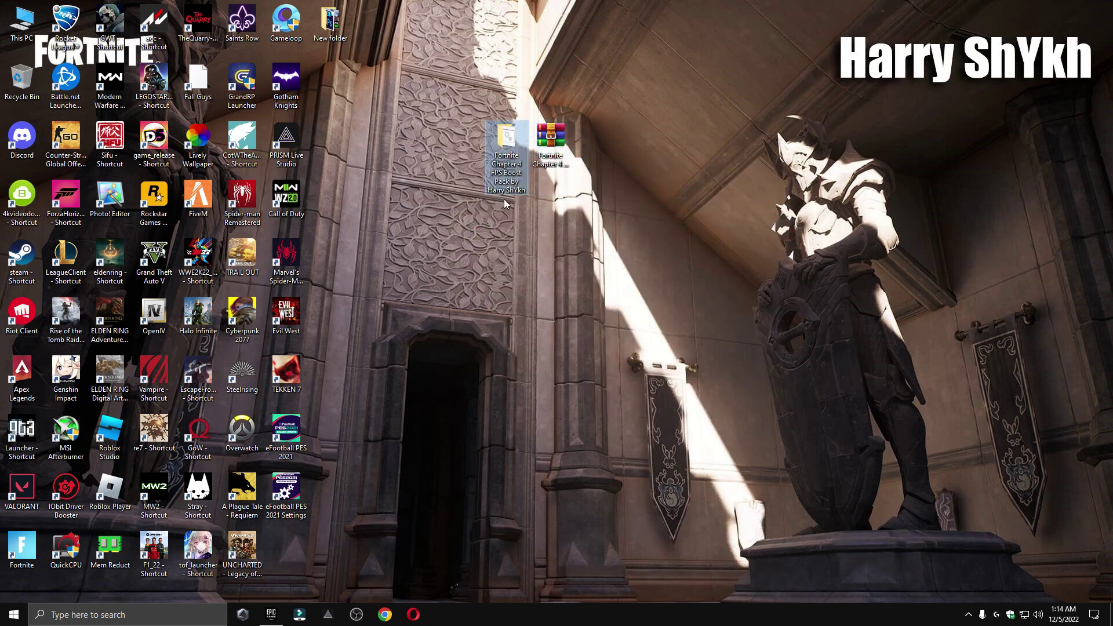
# - Launch Intelligent standby list cleaner ISLC from the boost pack's FPS Boost Program\ISLC v1.0.2.8 folder
pyautogui.doubleClick(506, 171)
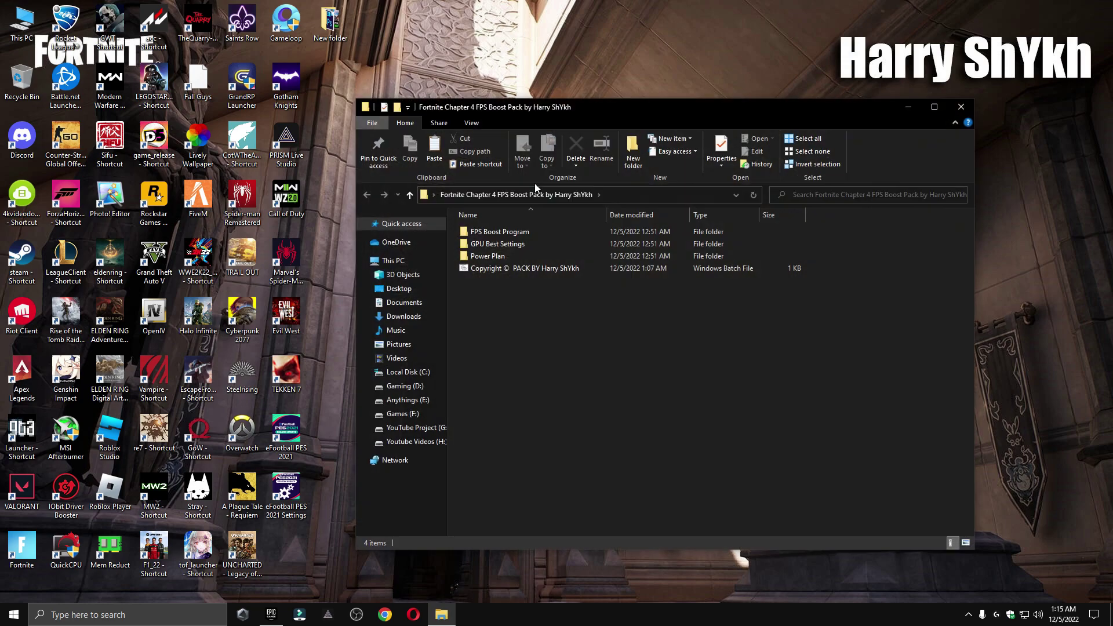
pyautogui.doubleClick(502, 232)
pyautogui.doubleClick(533, 232)
pyautogui.doubleClick(498, 233)
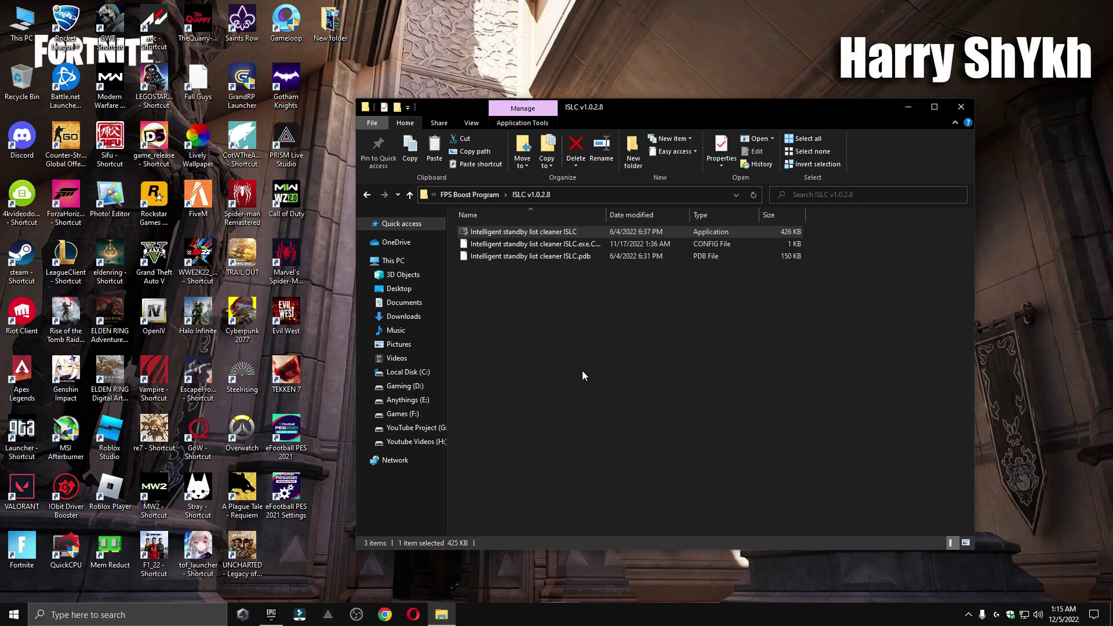
# - Close the folder, bring up the Intelligent standby list cleaner window and stop its monitoring
pyautogui.click(960, 108)
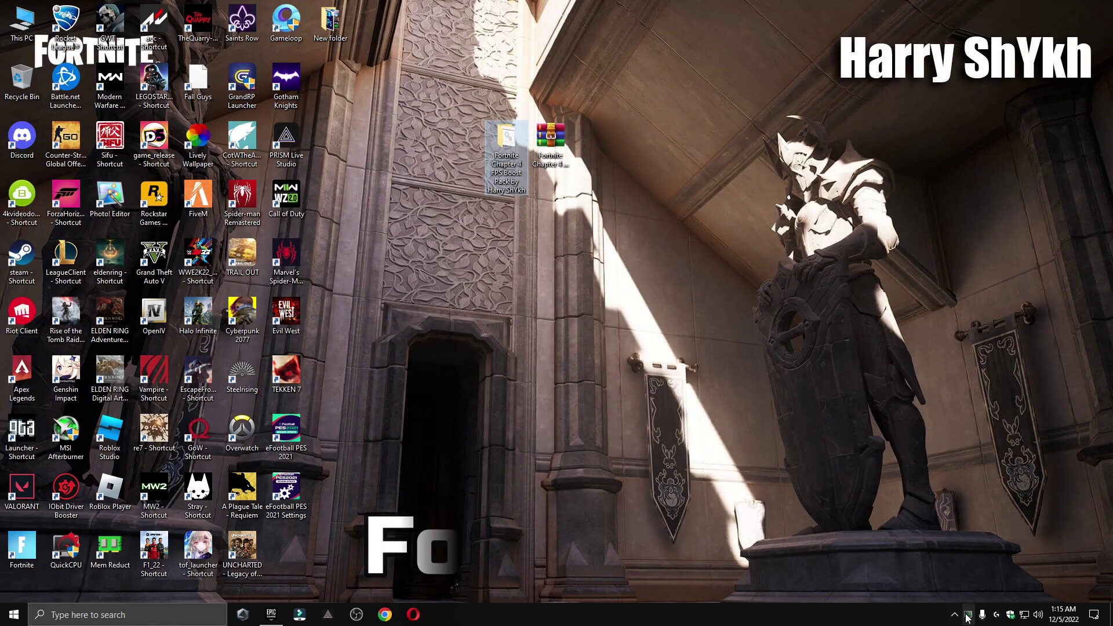
pyautogui.moveTo(372, 90); pyautogui.dragTo(671, 122)
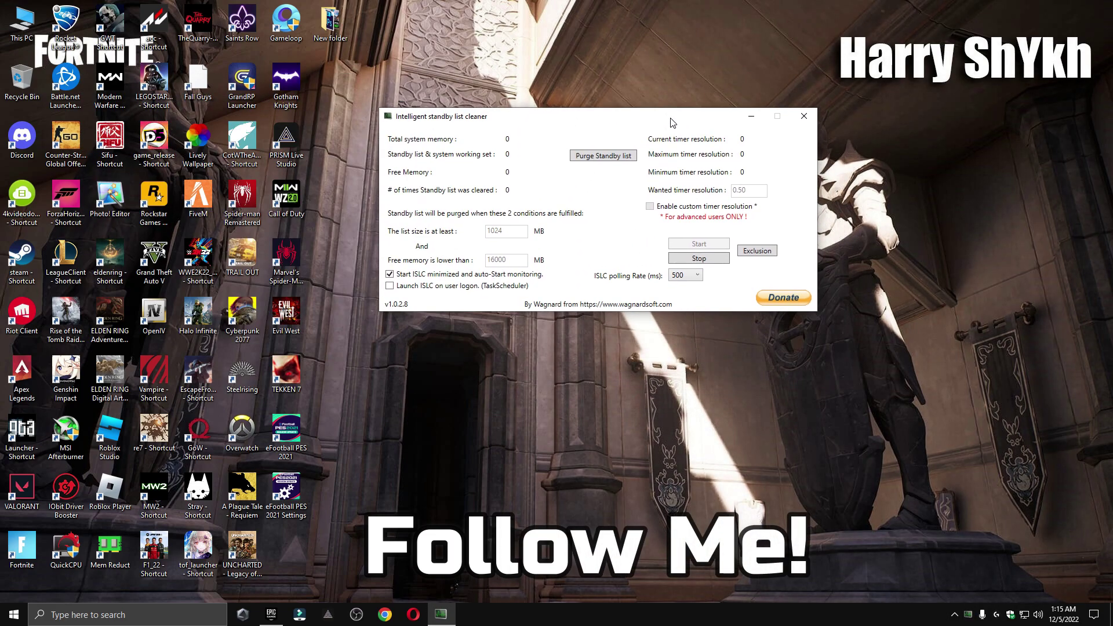
pyautogui.click(699, 264)
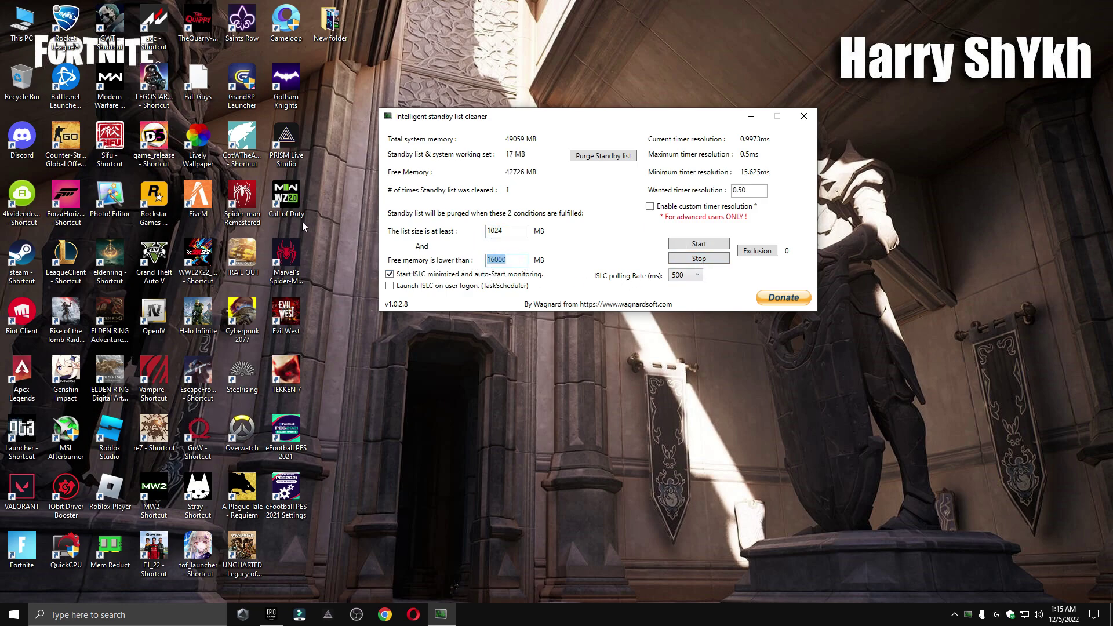
# - Open the PC's properties from the desktop and check the amount of installed RAM
pyautogui.rightClick(19, 23)
pyautogui.click(67, 160)
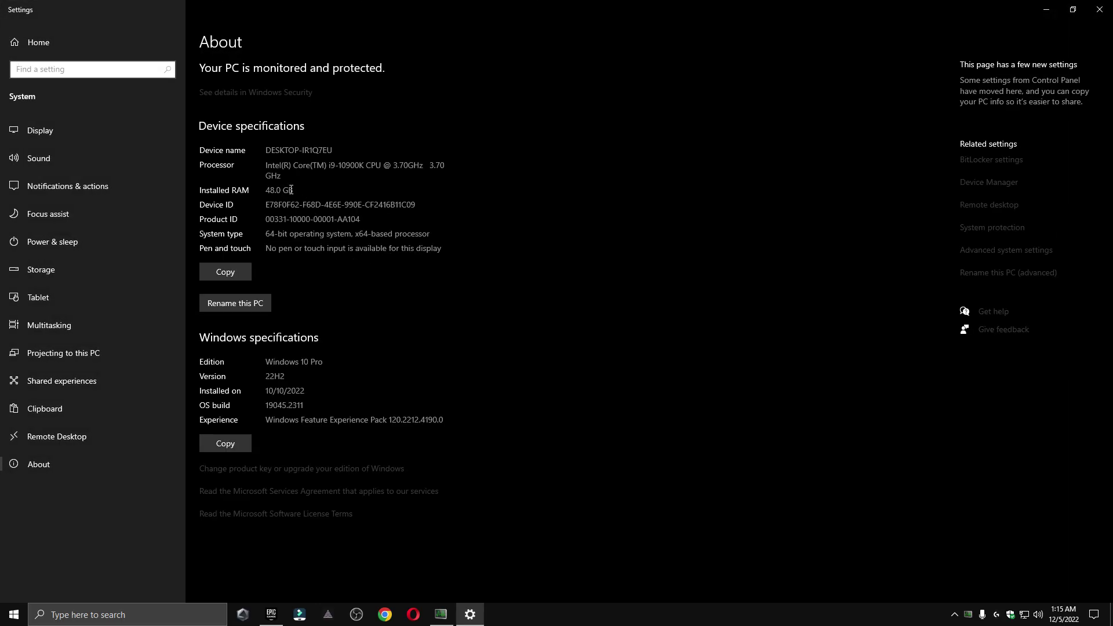
pyautogui.moveTo(291, 190); pyautogui.dragTo(252, 191)
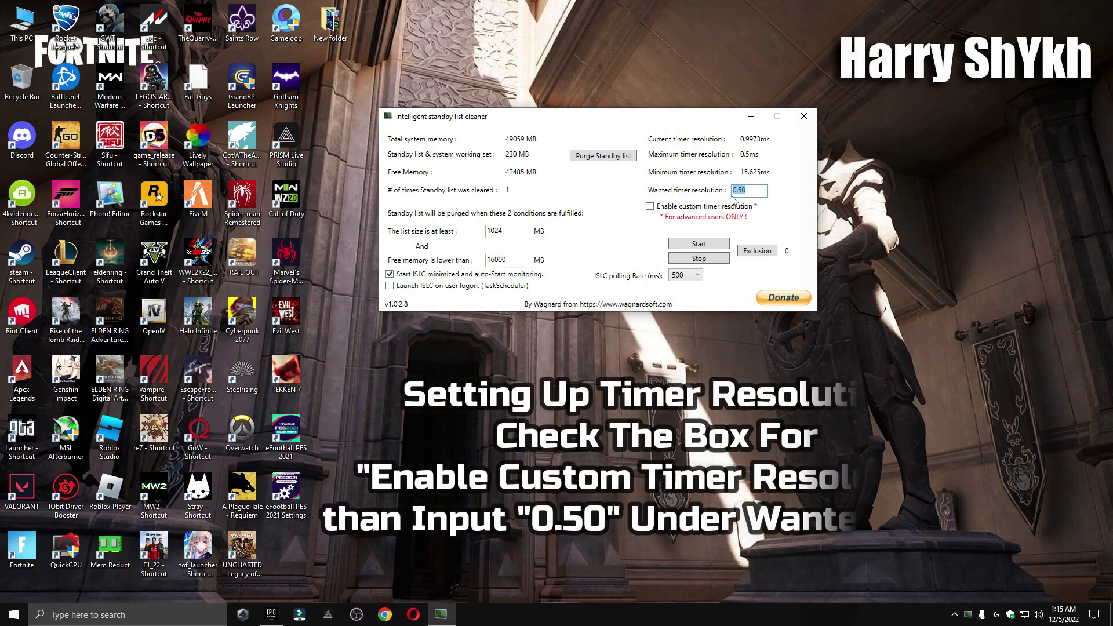
# - Set the ISLC polling rate to 500 ms, start monitoring, and minimize the cleaner's window
pyautogui.click(687, 275)
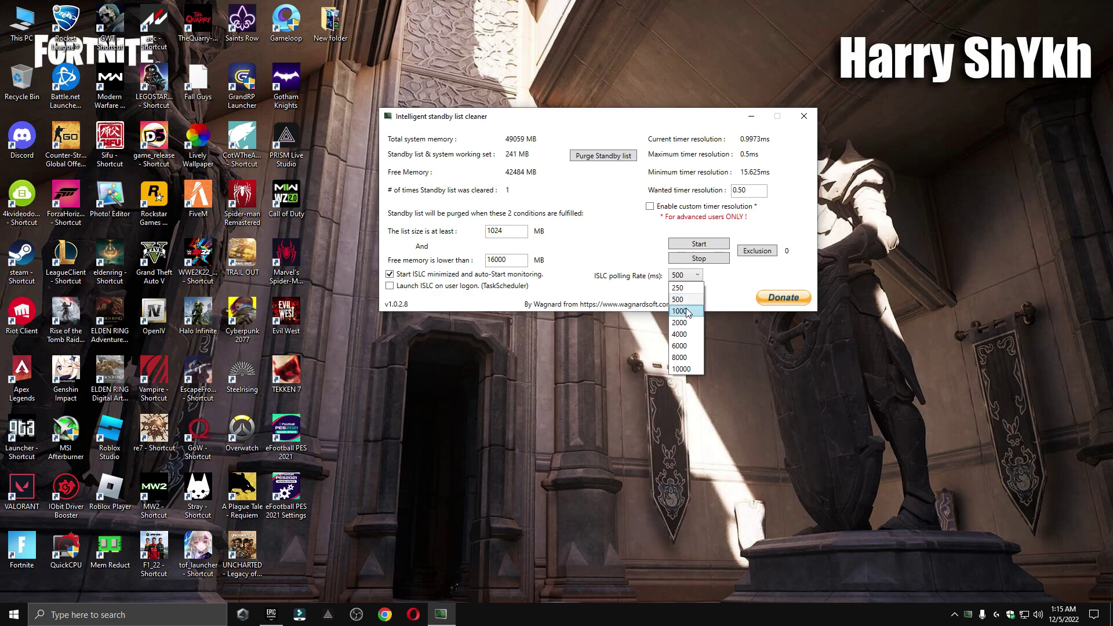
pyautogui.click(686, 302)
pyautogui.click(696, 246)
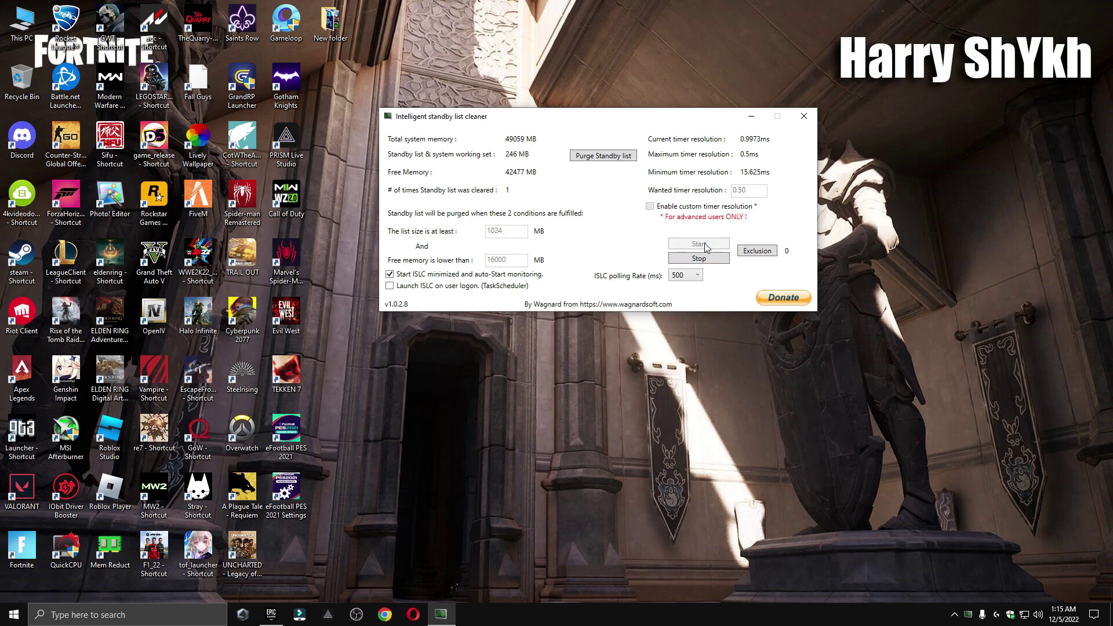
pyautogui.click(751, 116)
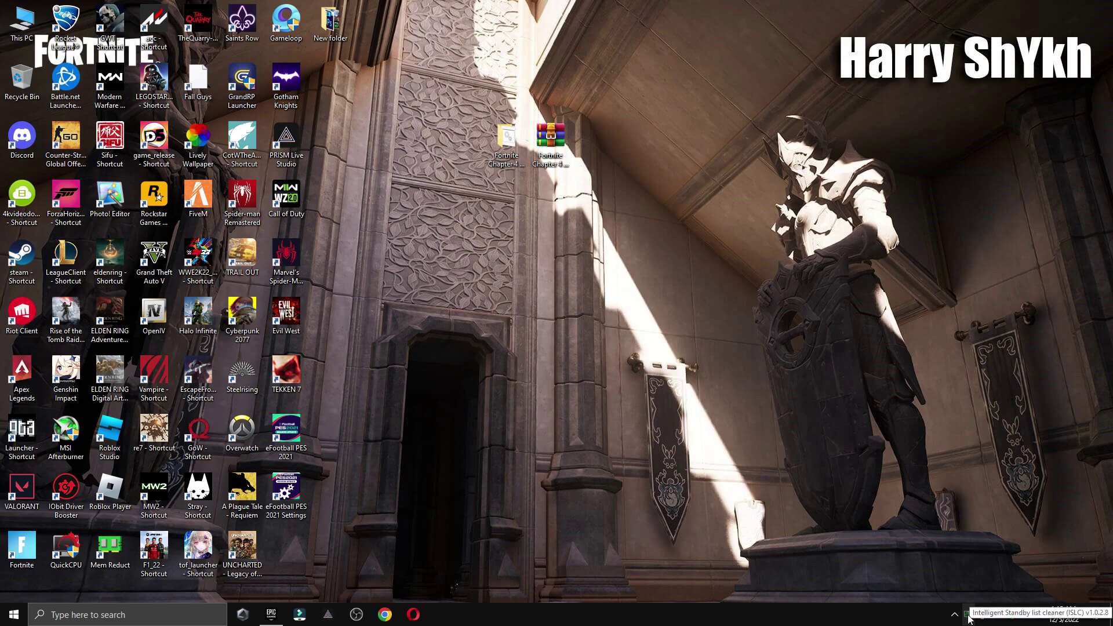
# - Locate the memreduct-3.3.5-setup installer in the boost pack's FPS Boost Program folder
pyautogui.doubleClick(506, 144)
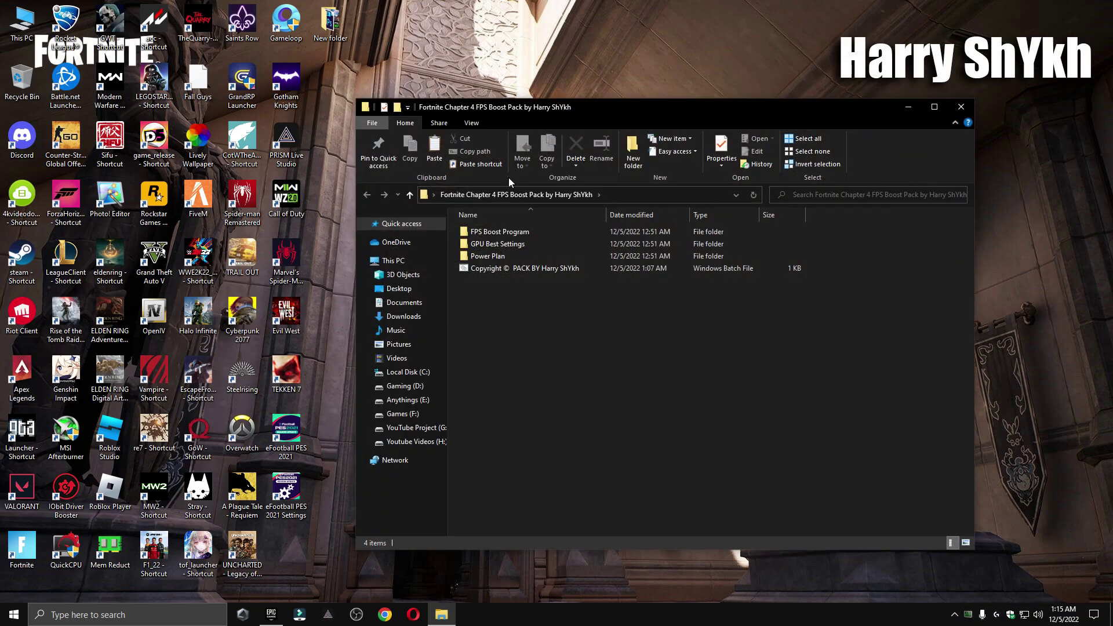
pyautogui.doubleClick(495, 232)
pyautogui.click(495, 245)
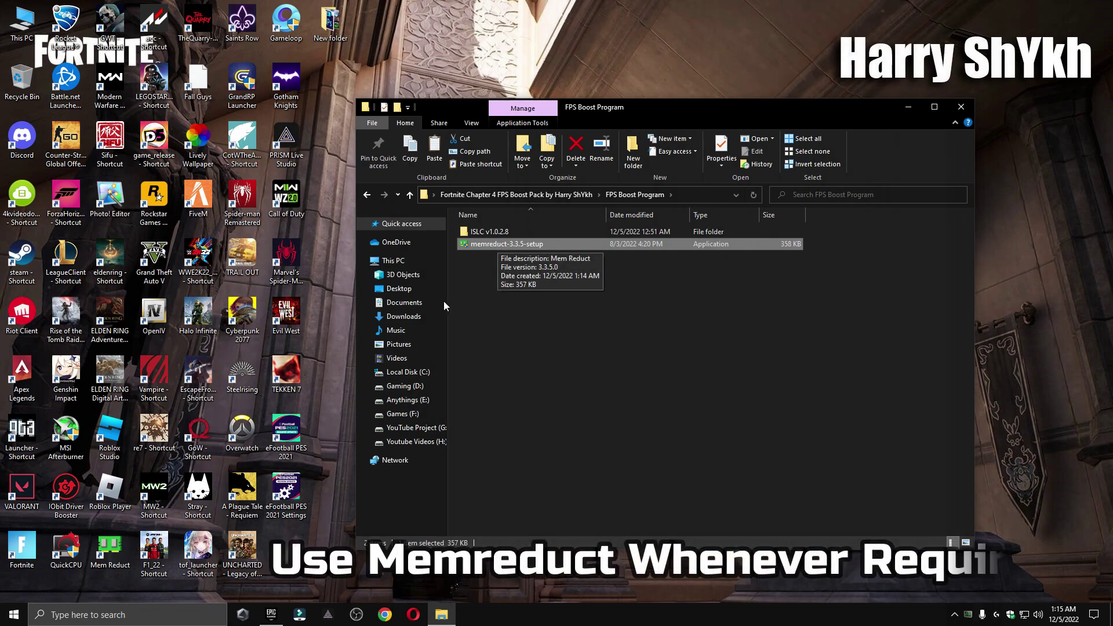
# - Open Mem Reduct from the desktop, close the folder, restart it with administrator rights to enable memory cleaning, and close its window
pyautogui.doubleClick(109, 548)
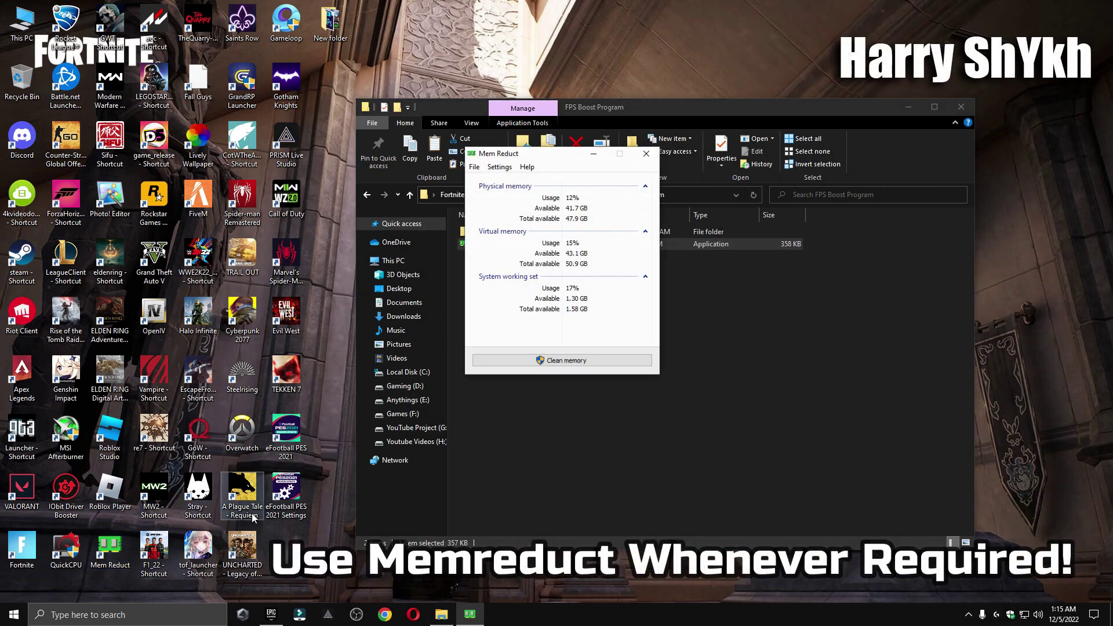
pyautogui.click(960, 107)
pyautogui.click(556, 363)
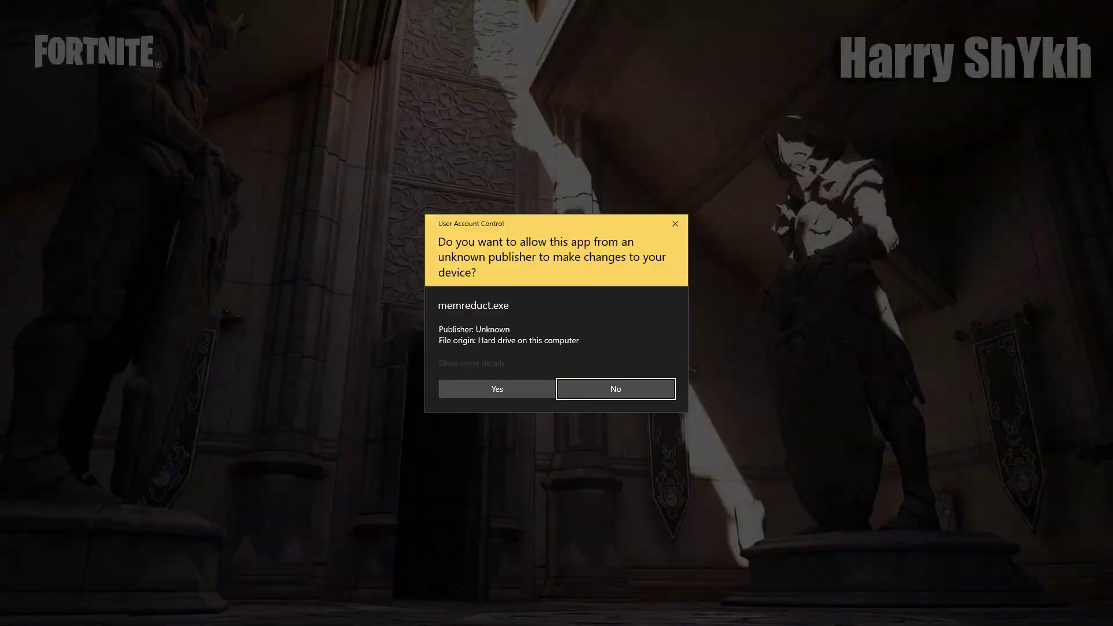
pyautogui.click(496, 387)
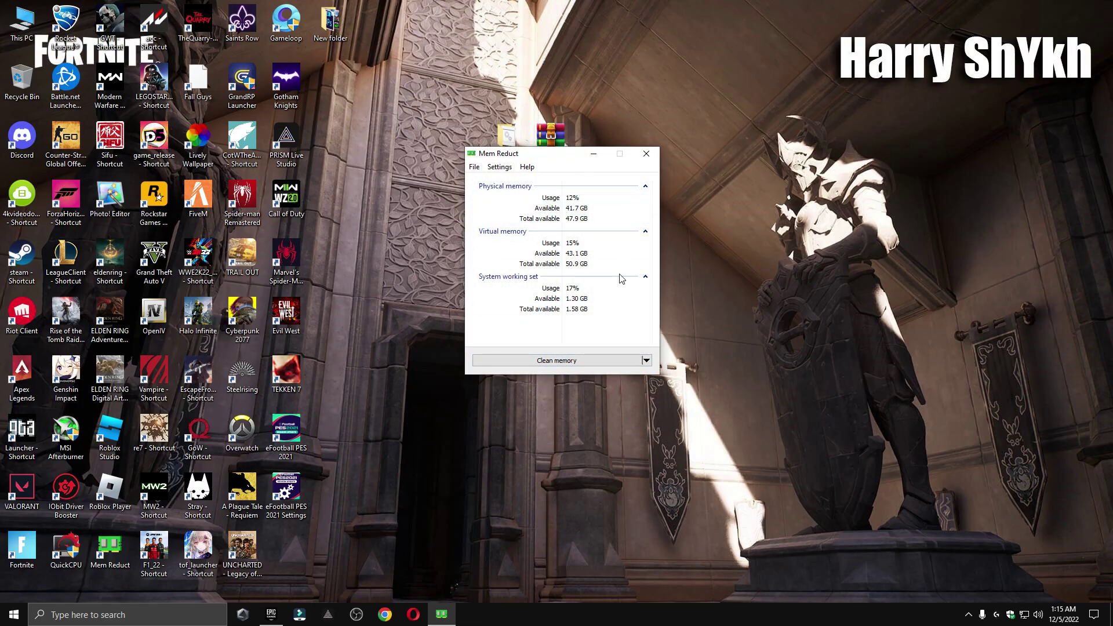
pyautogui.click(635, 158)
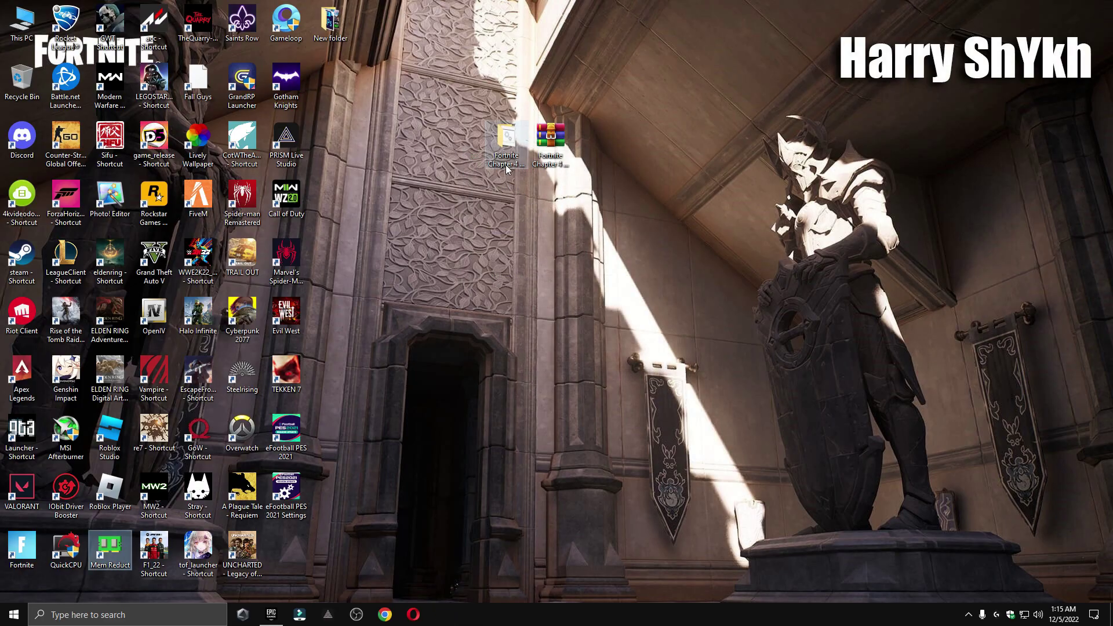
# - Open the boost pack's GPU Best Settings folder and show its contents as extra large icons
pyautogui.doubleClick(505, 160)
pyautogui.click(502, 244)
pyautogui.doubleClick(502, 246)
pyautogui.rightClick(537, 337)
pyautogui.moveTo(665, 343)
pyautogui.click(713, 346)
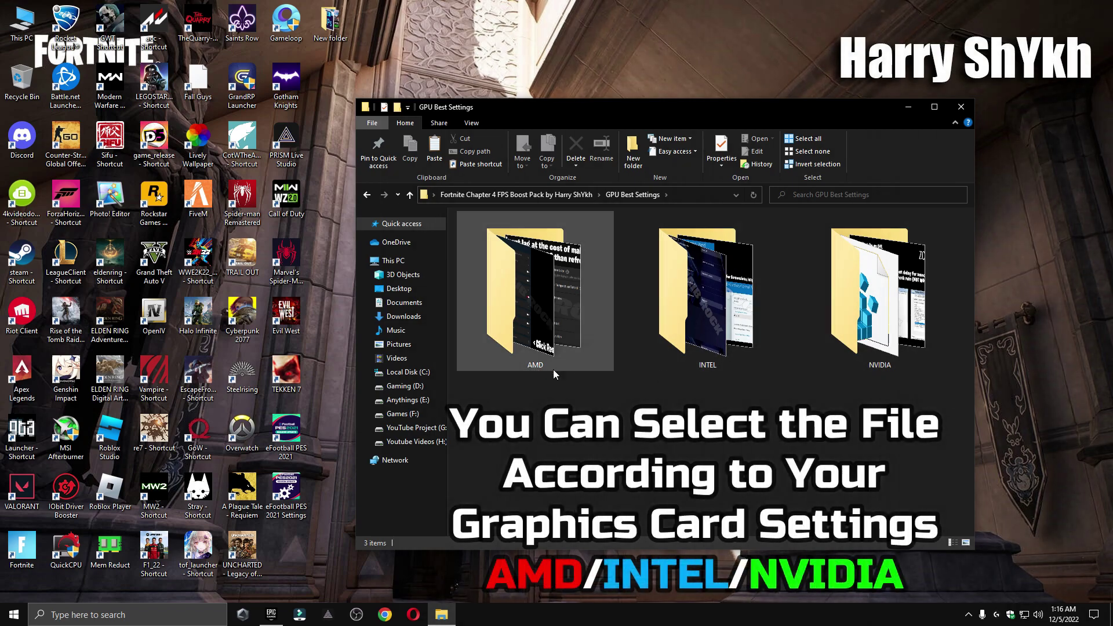
# - View the recommended AMD advanced and display setting images in the AMD folder and close the viewer
pyautogui.click(527, 330)
pyautogui.doubleClick(526, 330)
pyautogui.doubleClick(489, 249)
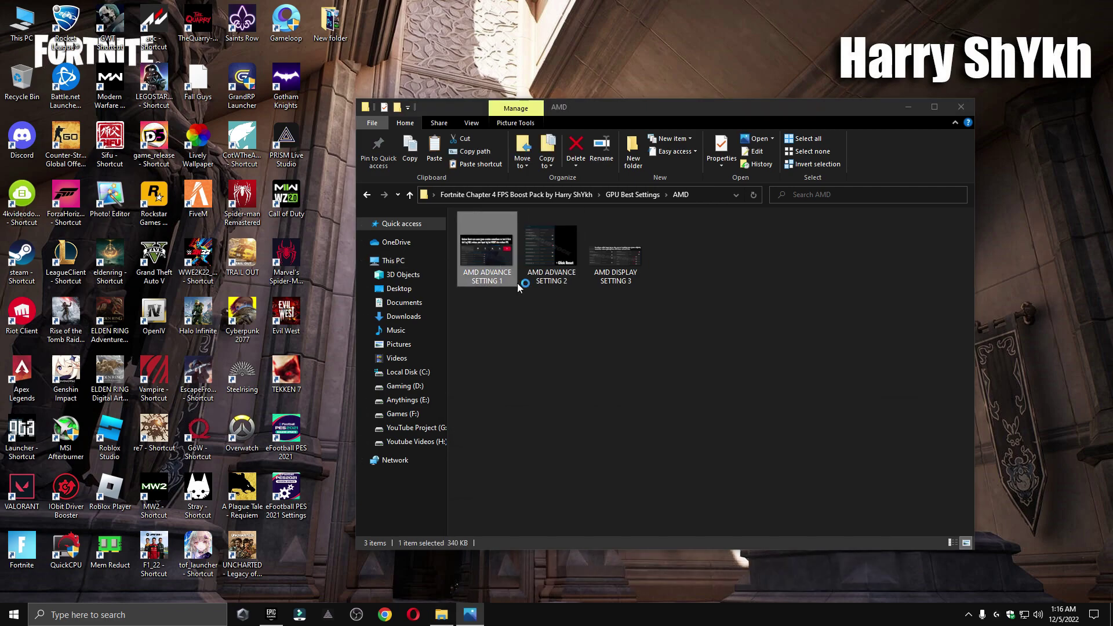
pyautogui.press('Right')
pyautogui.press('Right')
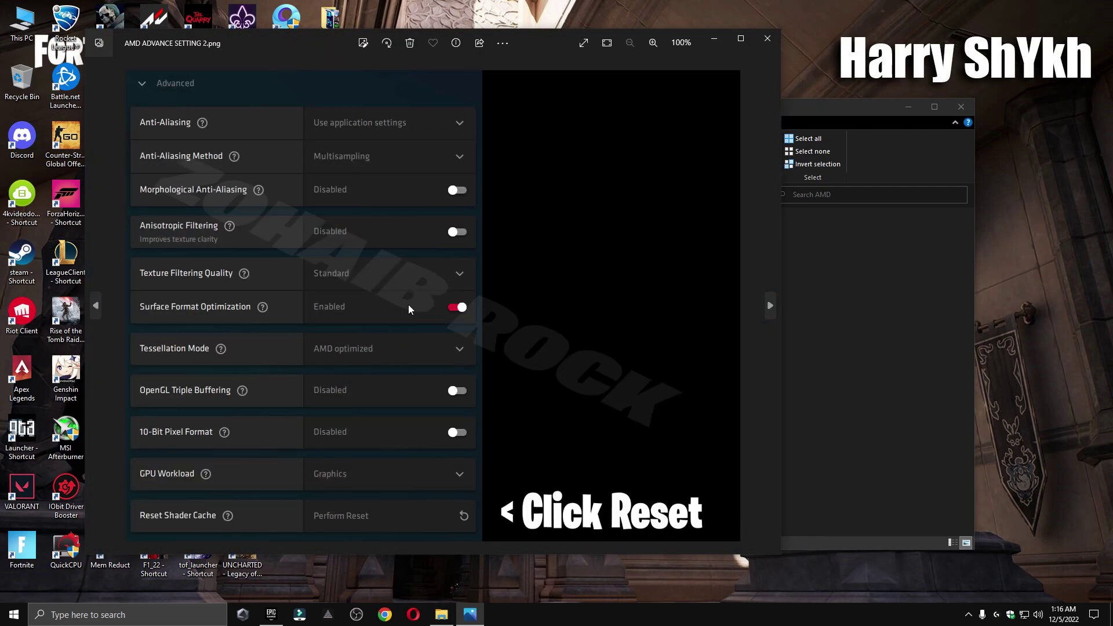
pyautogui.click(767, 38)
# - View the recommended Intel graphics control panel images in the INTEL folder and close the viewer
pyautogui.click(633, 195)
pyautogui.doubleClick(707, 272)
pyautogui.click(500, 253)
pyautogui.press('Return')
pyautogui.press('Right')
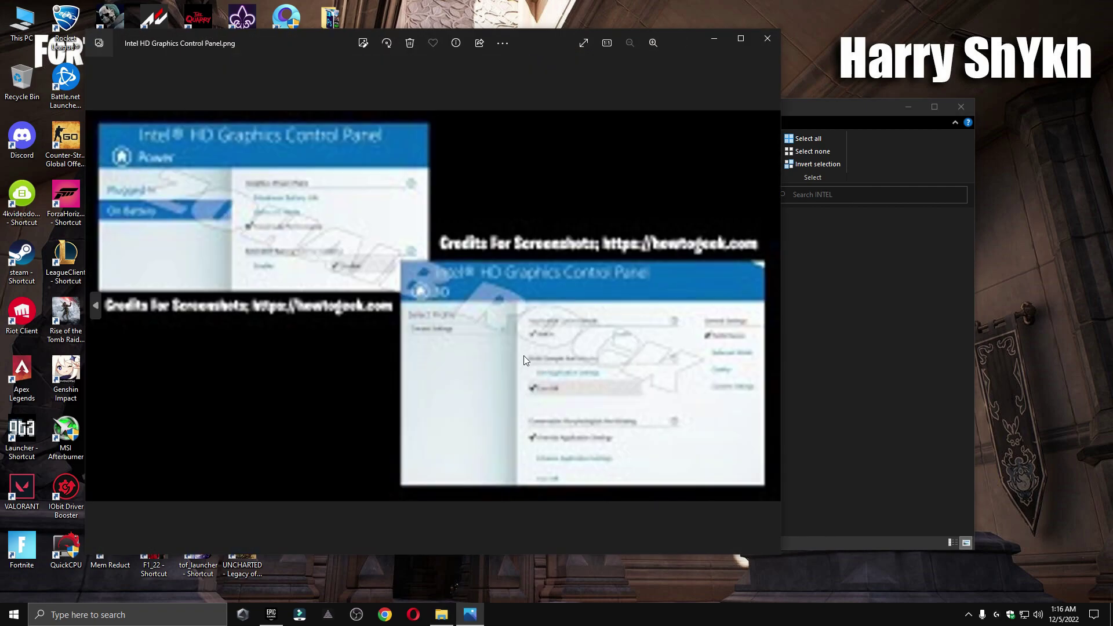
pyautogui.click(760, 42)
# - View the NVIDIA Manage 3D Settings reference image in the NVIDIA folder, open NVIDIA Control Panel from the desktop, and close the image
pyautogui.click(632, 194)
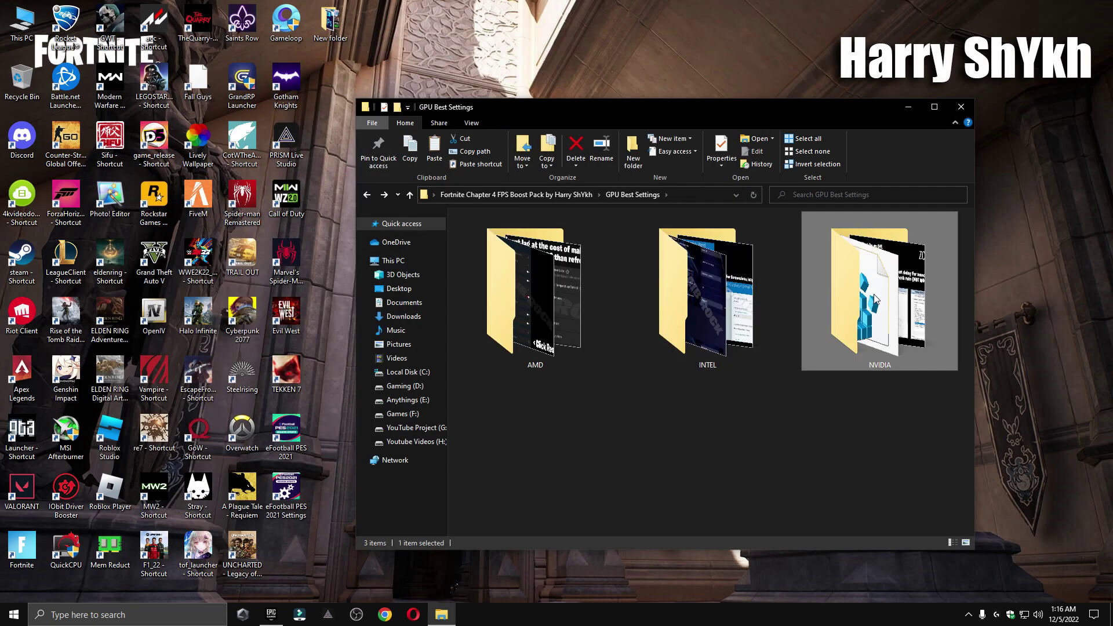
pyautogui.doubleClick(881, 260)
pyautogui.doubleClick(479, 282)
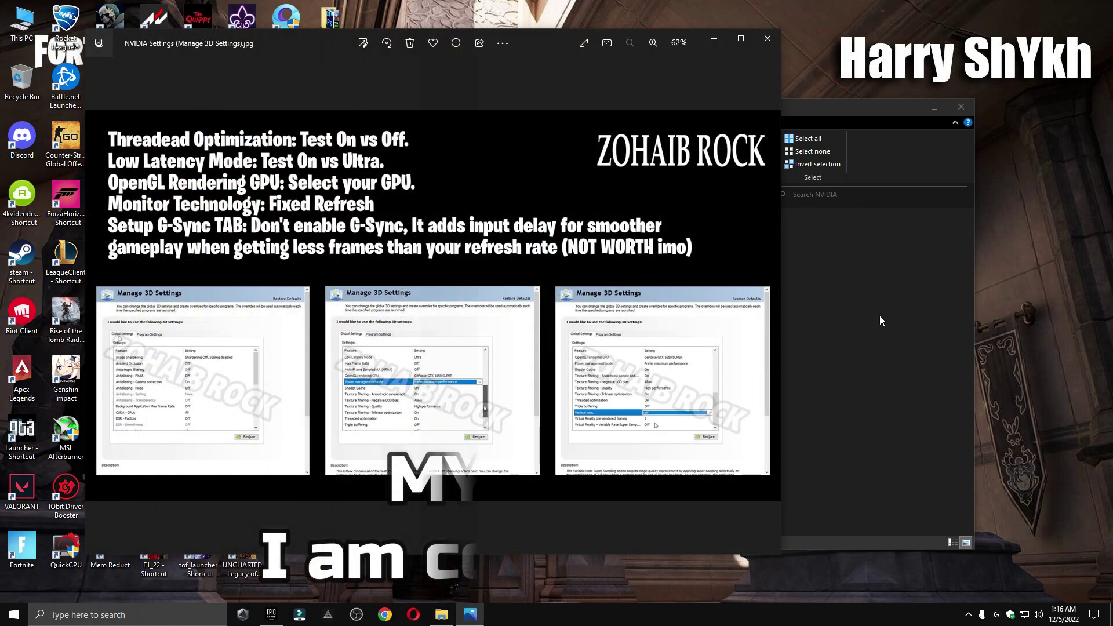
pyautogui.rightClick(1021, 278)
pyautogui.click(1055, 371)
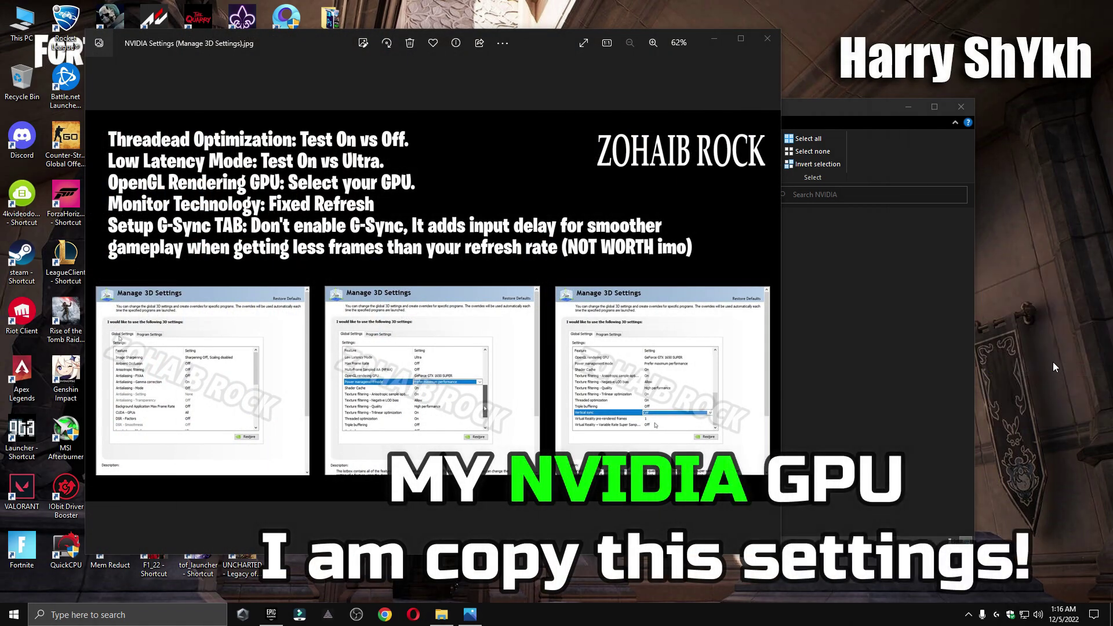
pyautogui.click(767, 44)
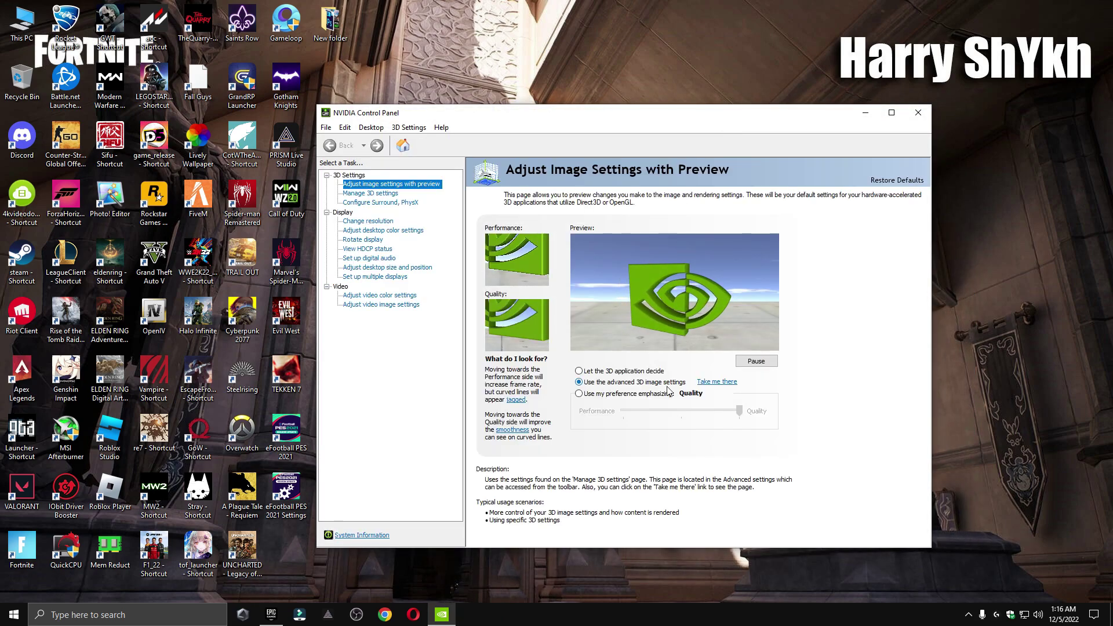
# - Review the global settings under Manage 3D settings and choose the processor in the PhysX configuration
pyautogui.click(383, 194)
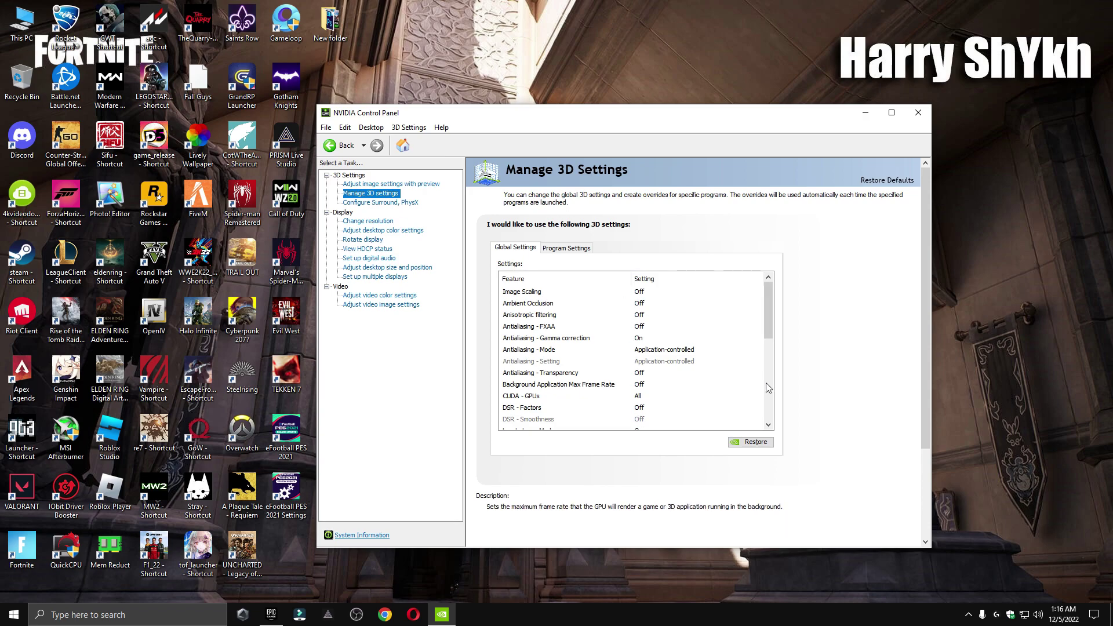
pyautogui.moveTo(769, 339); pyautogui.dragTo(768, 417)
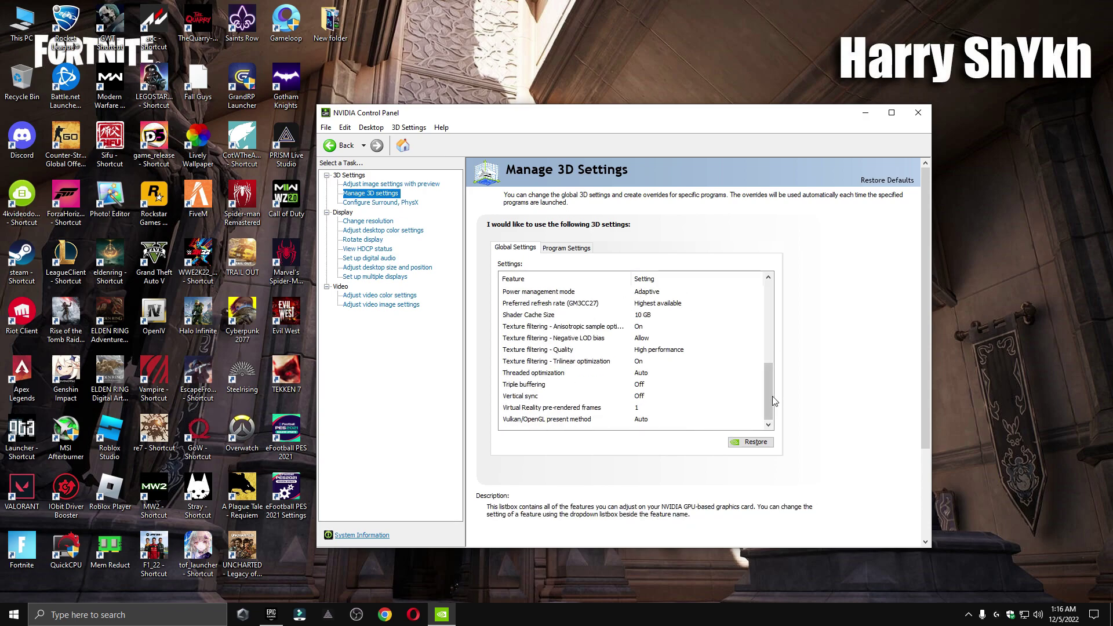
pyautogui.click(407, 203)
pyautogui.click(747, 269)
pyautogui.click(741, 290)
# - Set the display's refresh rate to 165Hz at 1920 × 1080 and review the NVIDIA color settings
pyautogui.click(386, 222)
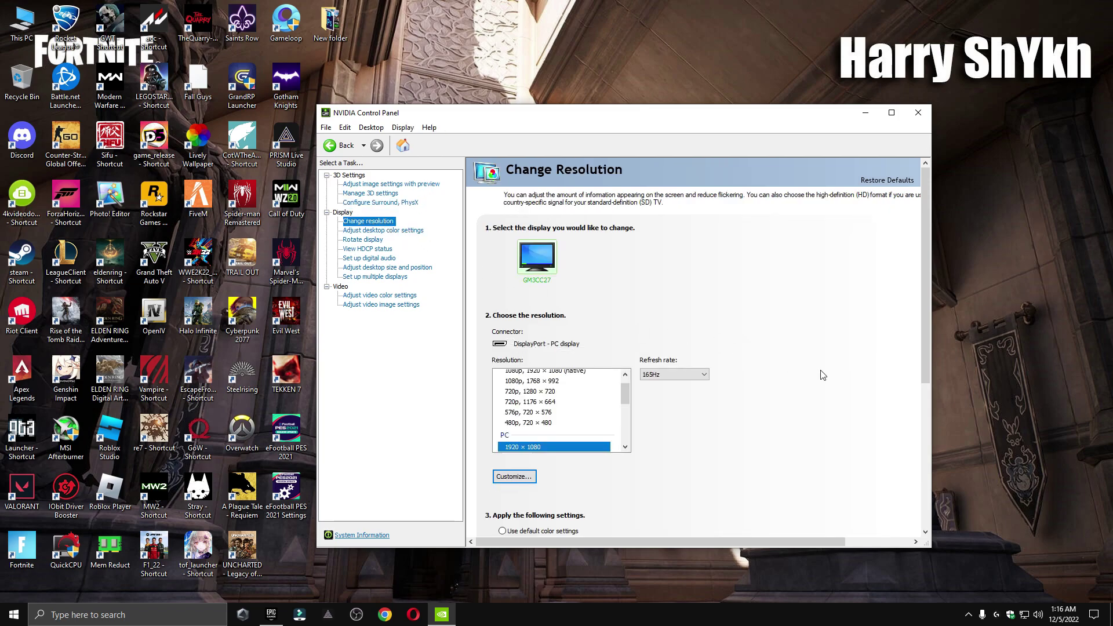
pyautogui.scroll(-2, 923, 336)
pyautogui.scroll(-1, 530, 298)
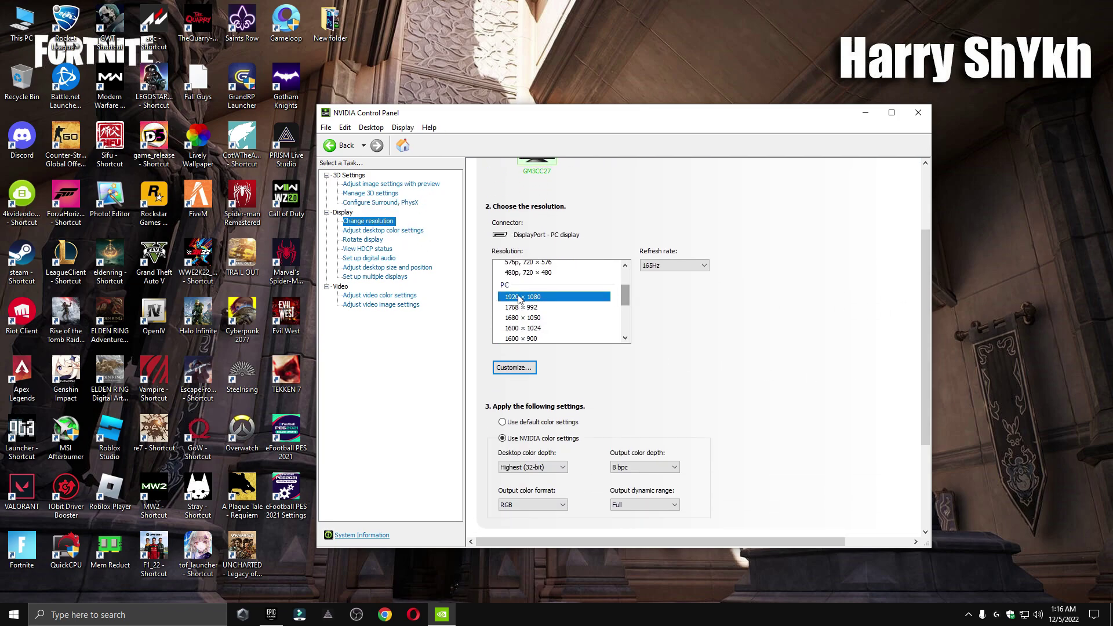
pyautogui.click(678, 266)
pyautogui.click(672, 277)
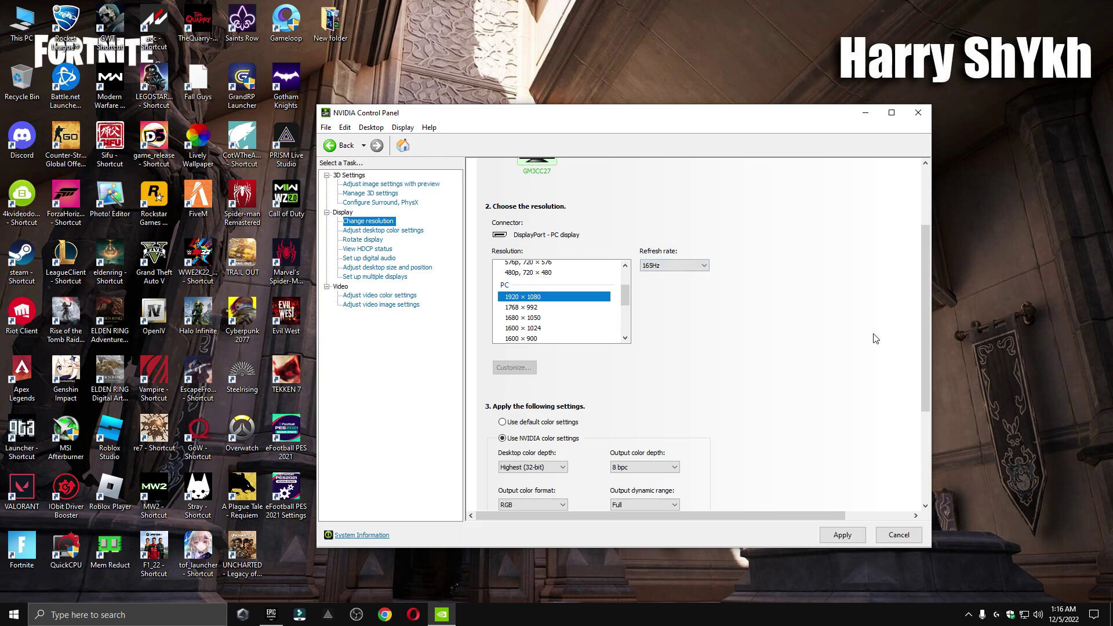
pyautogui.moveTo(926, 314); pyautogui.dragTo(920, 409)
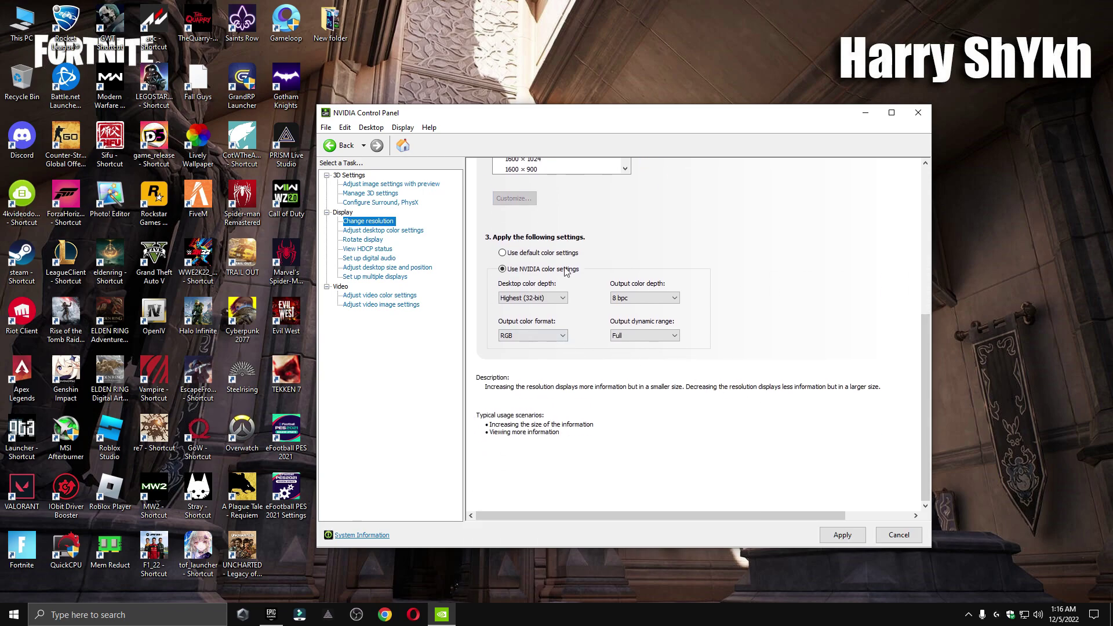
# - Review the desktop color settings and apply the pending changes while switching to the desktop size and position settings
pyautogui.click(404, 232)
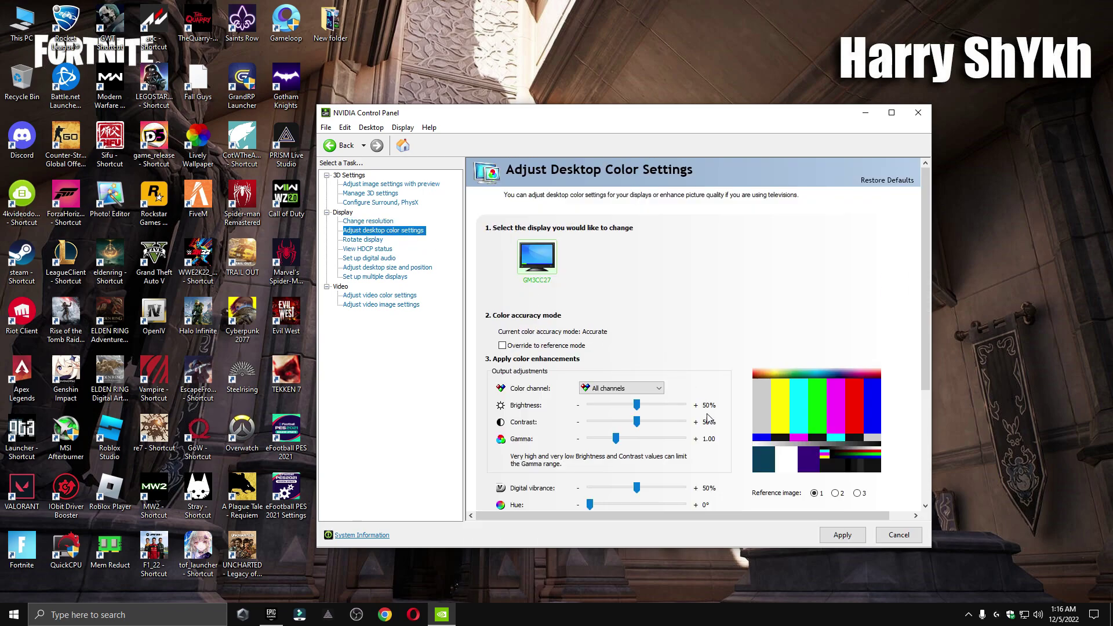
pyautogui.moveTo(922, 364); pyautogui.dragTo(928, 420)
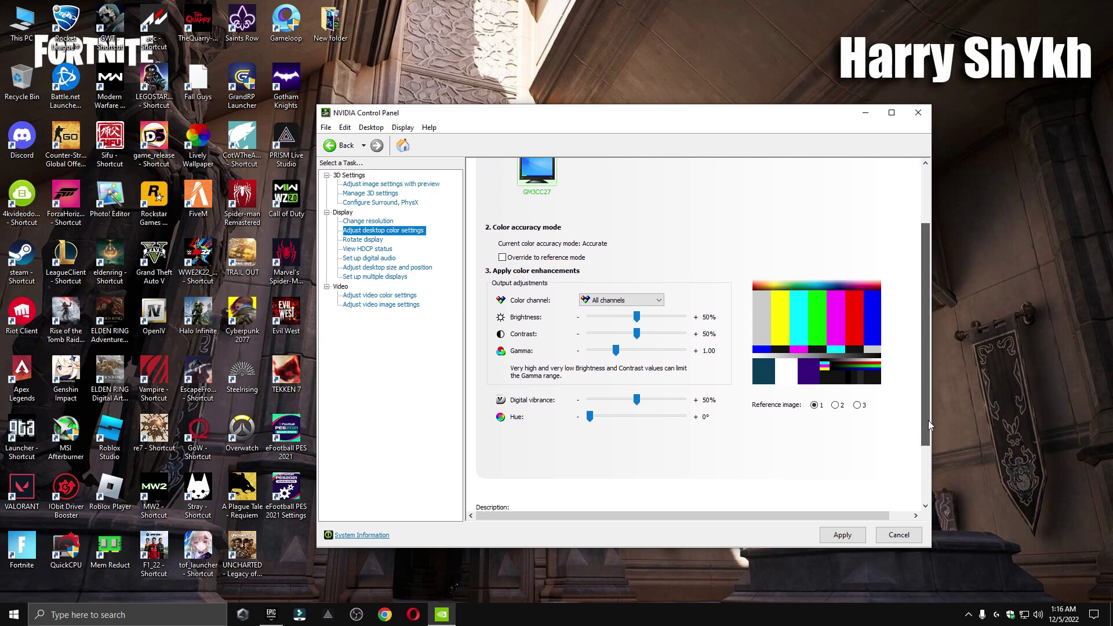
pyautogui.click(407, 266)
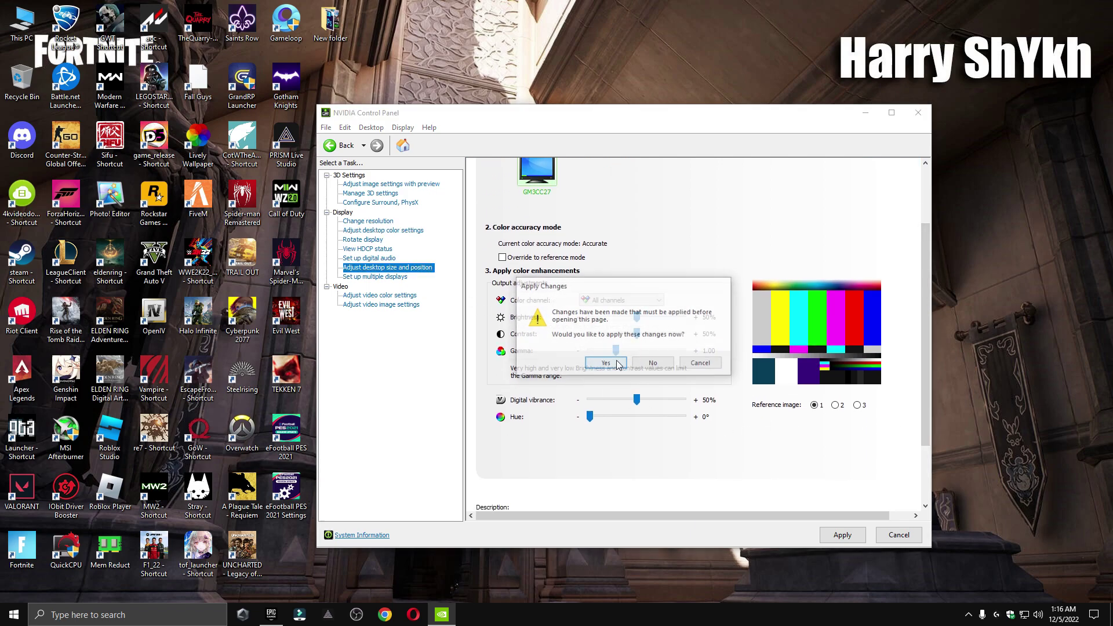
pyautogui.click(668, 350)
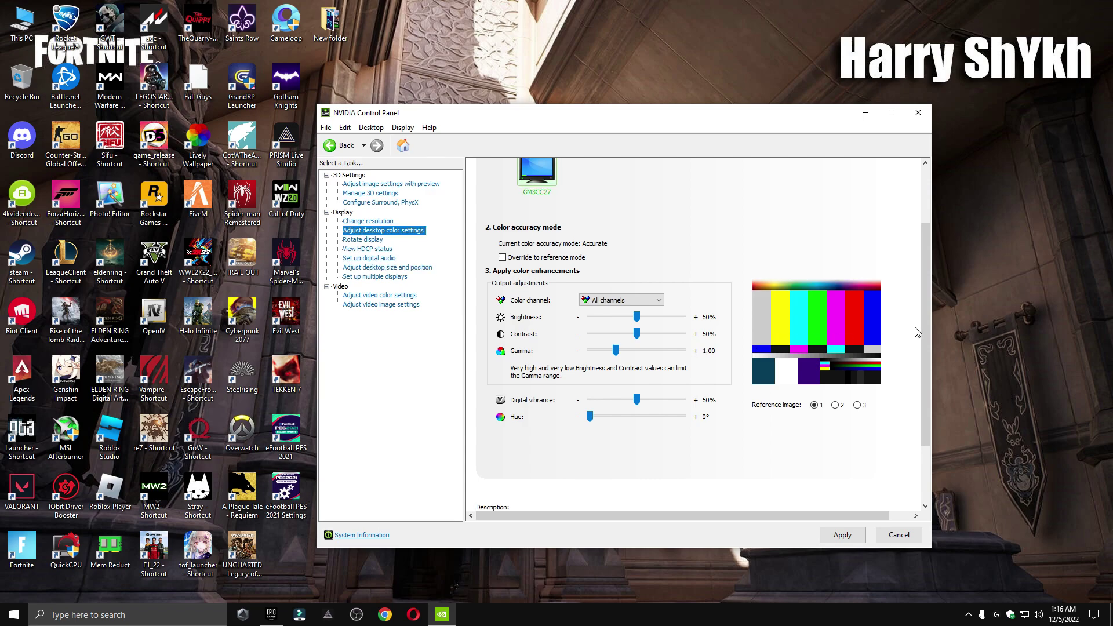
# - Check the desktop scaling, video color and image preview settings, and close NVIDIA Control Panel
pyautogui.moveTo(921, 384); pyautogui.dragTo(927, 423)
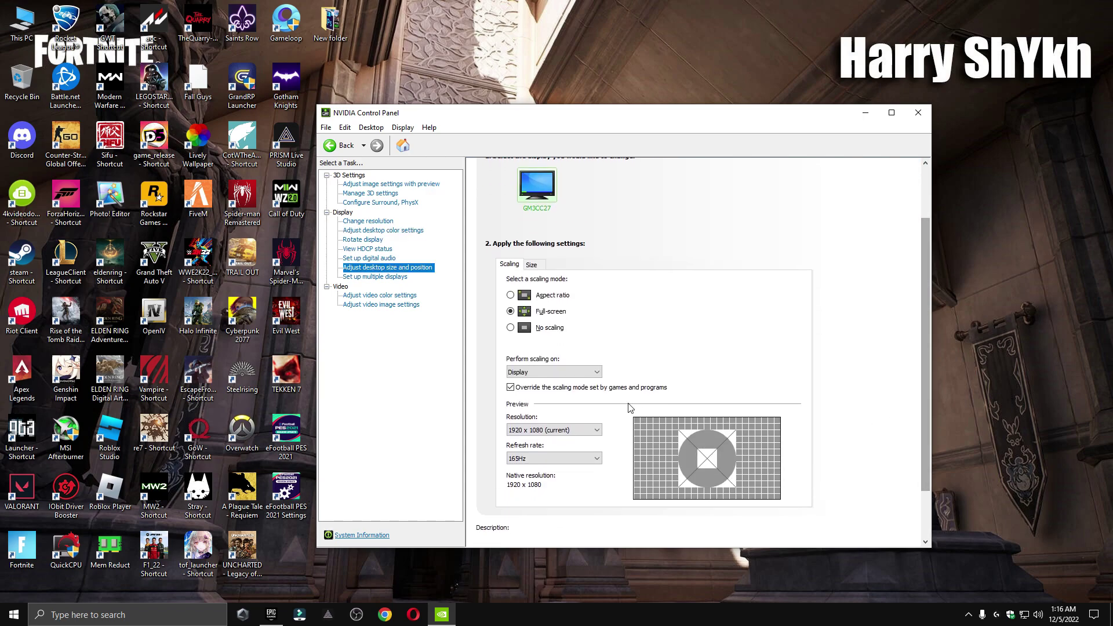
pyautogui.scroll(-1, 715, 384)
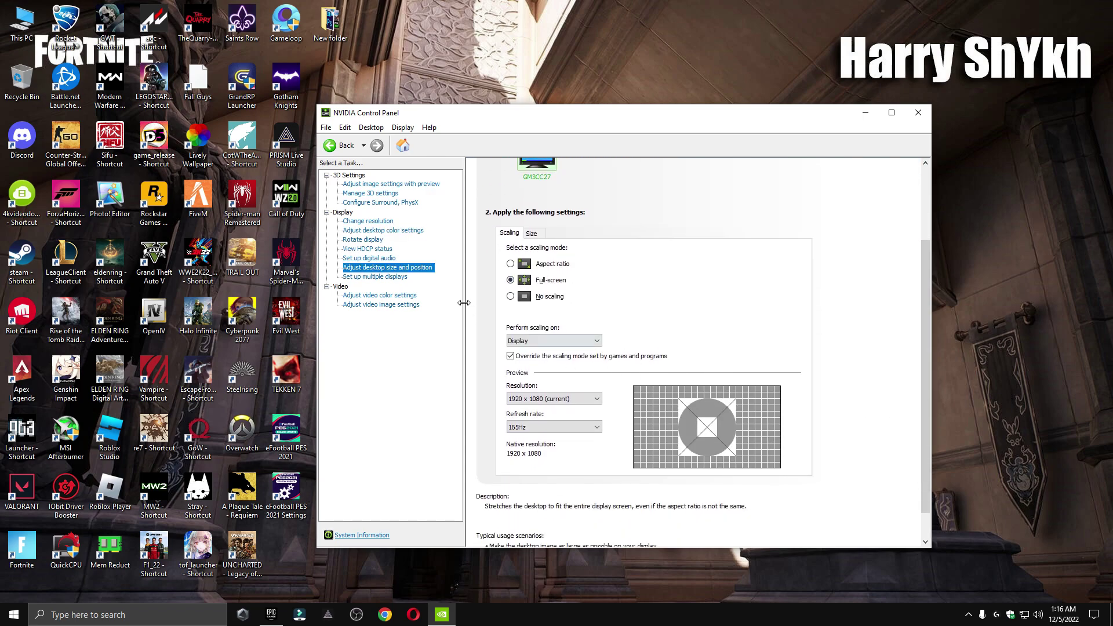
pyautogui.click(407, 297)
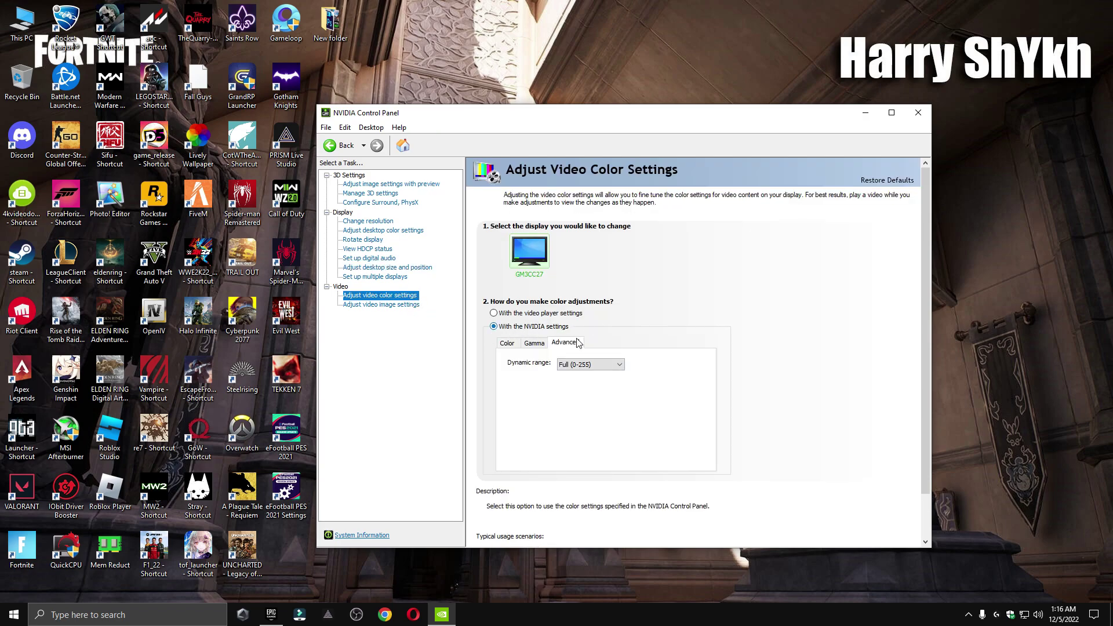
pyautogui.click(406, 184)
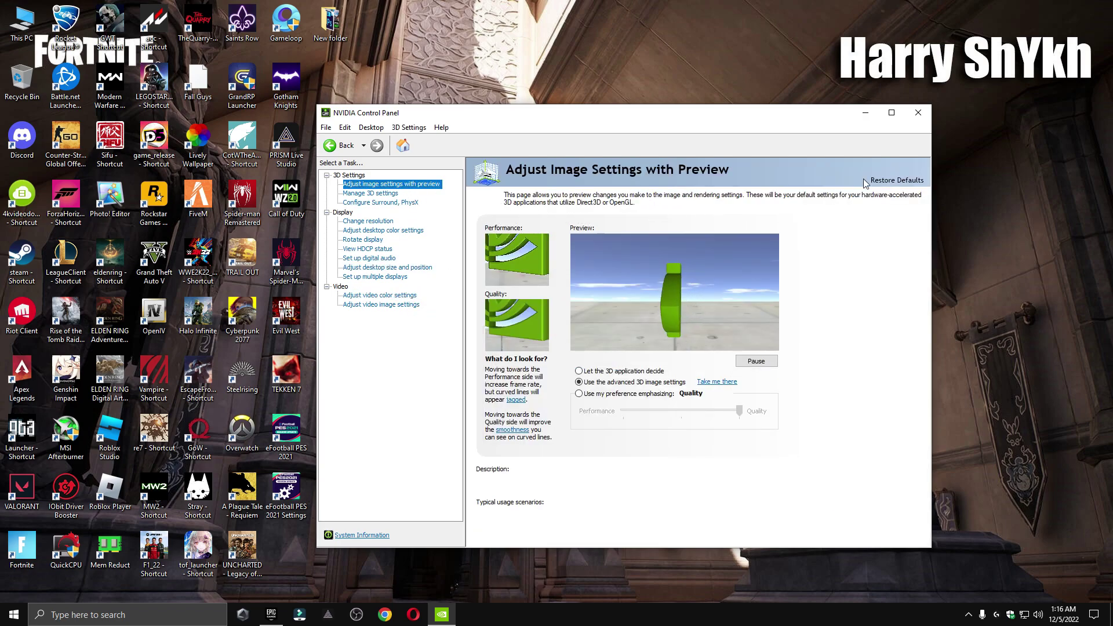
pyautogui.click(919, 112)
# - Locate the QuickCpuSetup installer in the boost pack's Power Plan\Quick-CPU\64bit folder
pyautogui.doubleClick(506, 143)
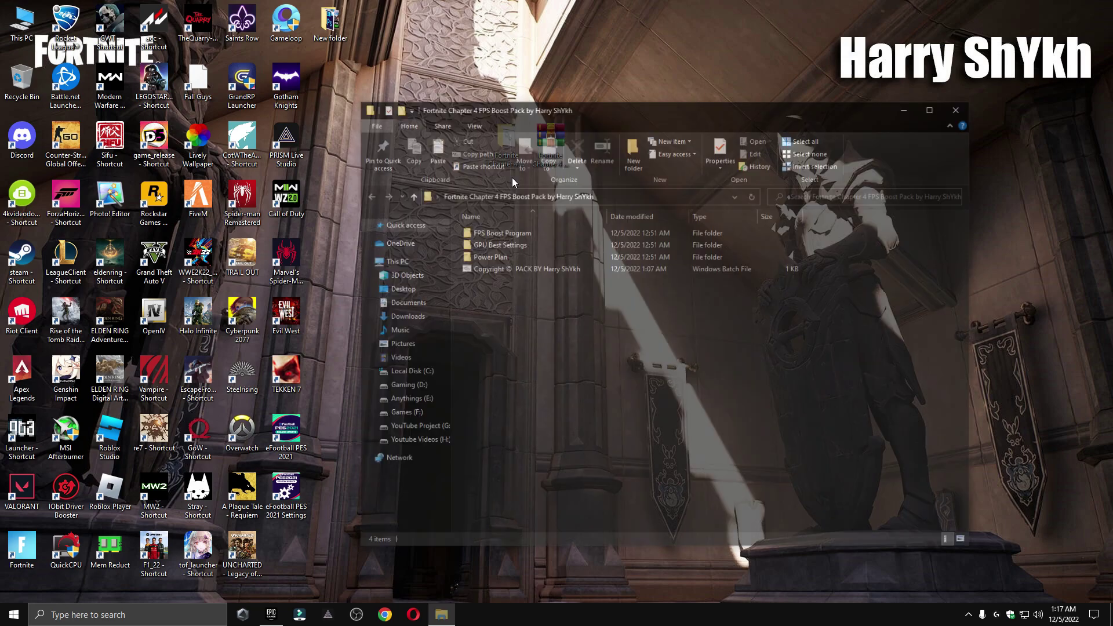
pyautogui.click(499, 253)
pyautogui.doubleClick(499, 255)
pyautogui.doubleClick(495, 232)
pyautogui.doubleClick(488, 241)
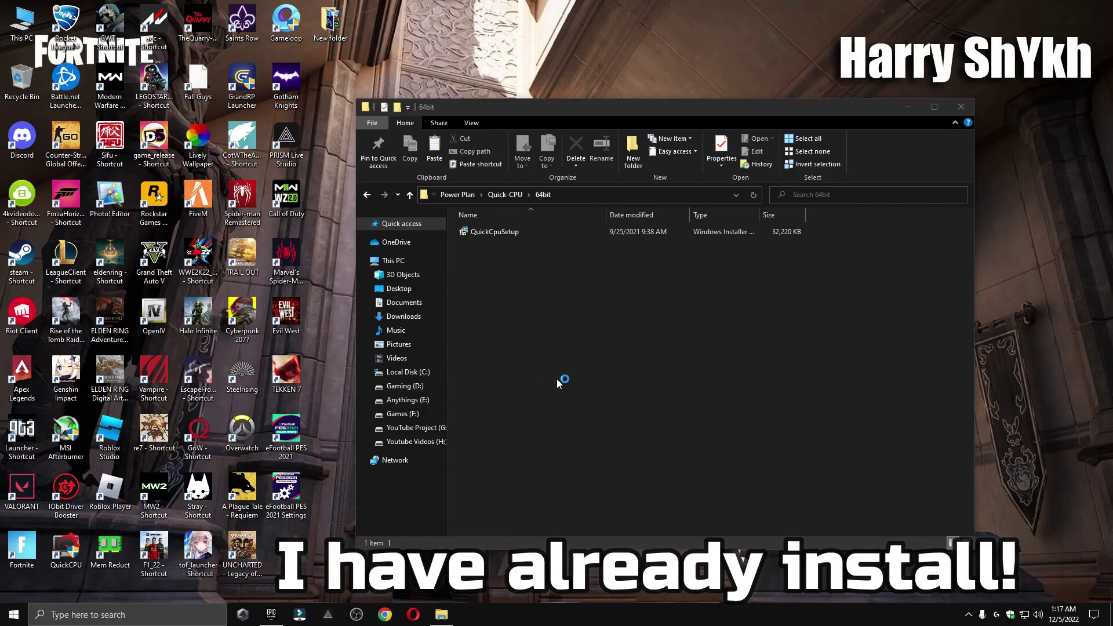
# - Close the installer folder, launch Quick CPU from the desktop, and move its window toward the middle of the desktop
pyautogui.click(959, 109)
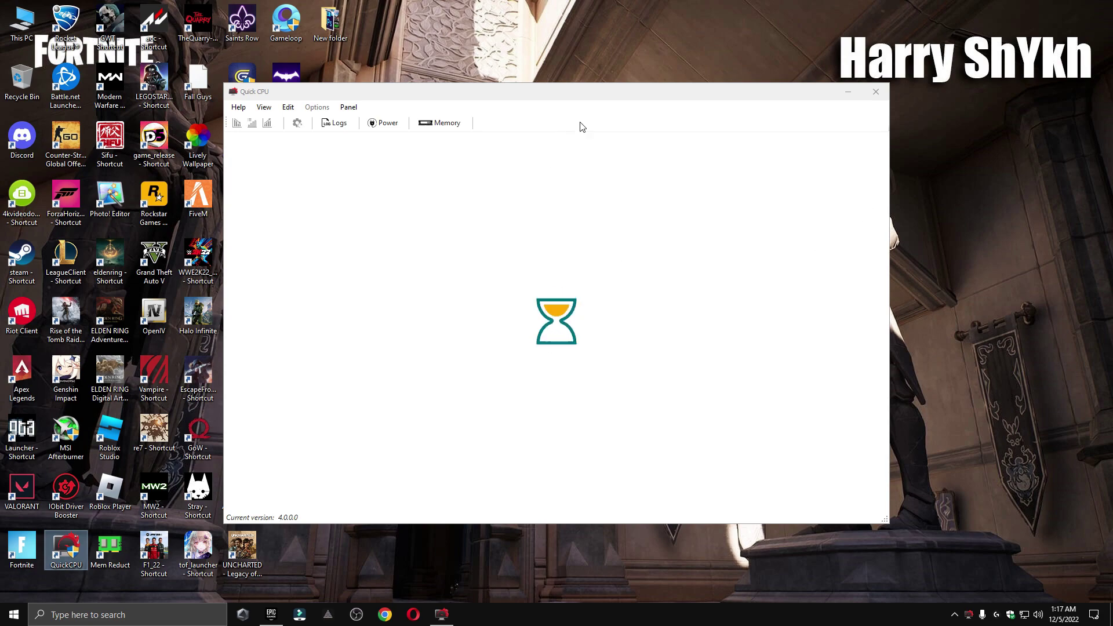
pyautogui.moveTo(635, 95); pyautogui.dragTo(673, 114)
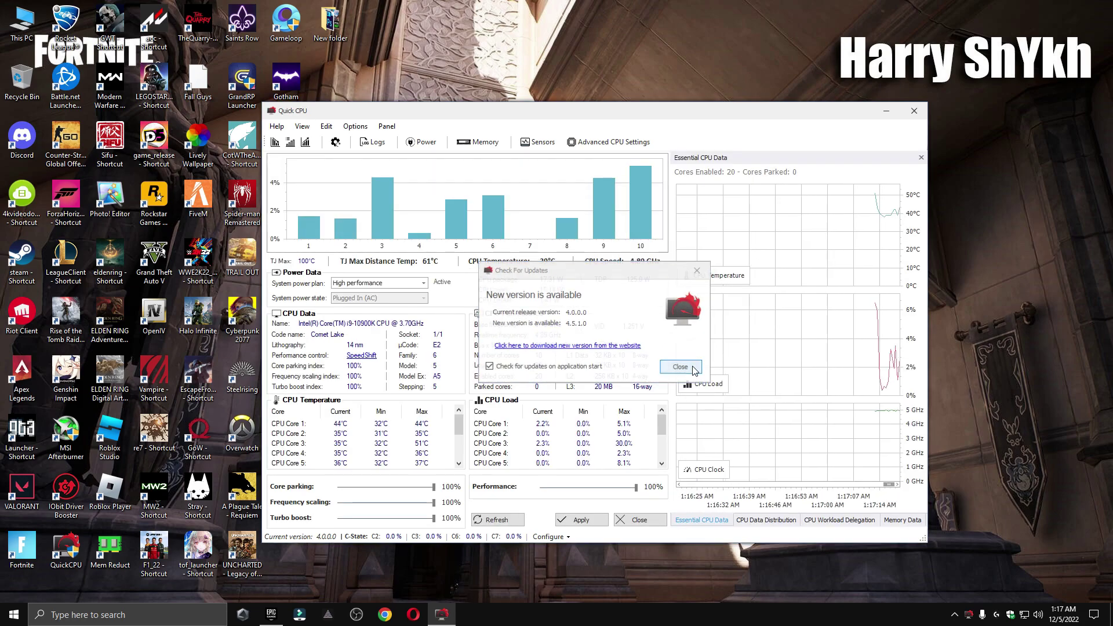
# - Dismiss the Quick CPU update notice and set the system power plan to High performance
pyautogui.click(678, 365)
pyautogui.click(415, 283)
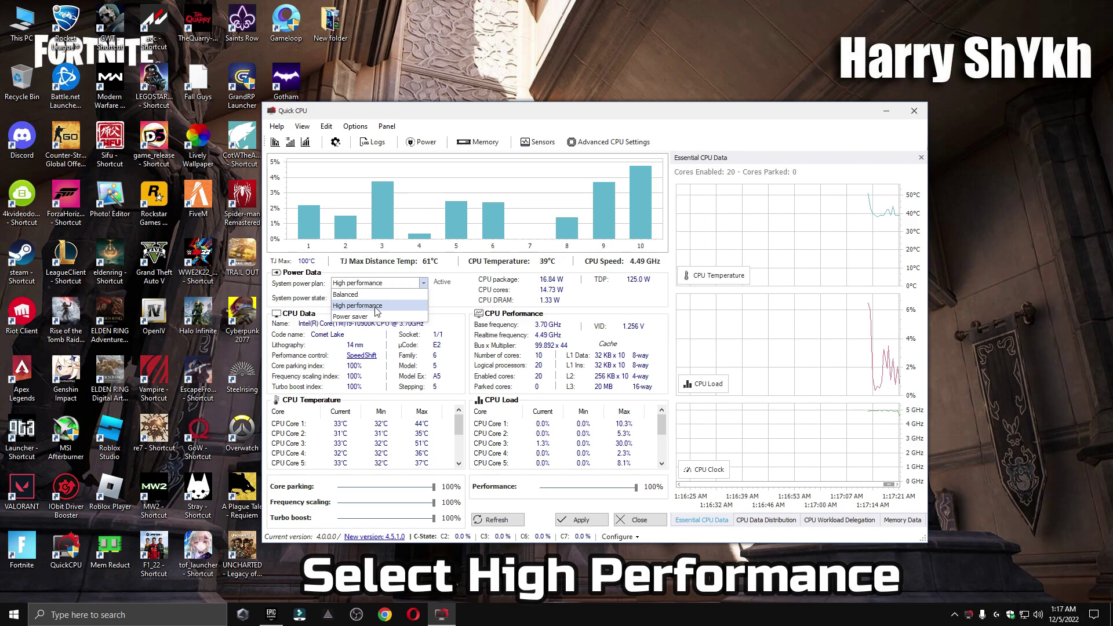
pyautogui.click(368, 306)
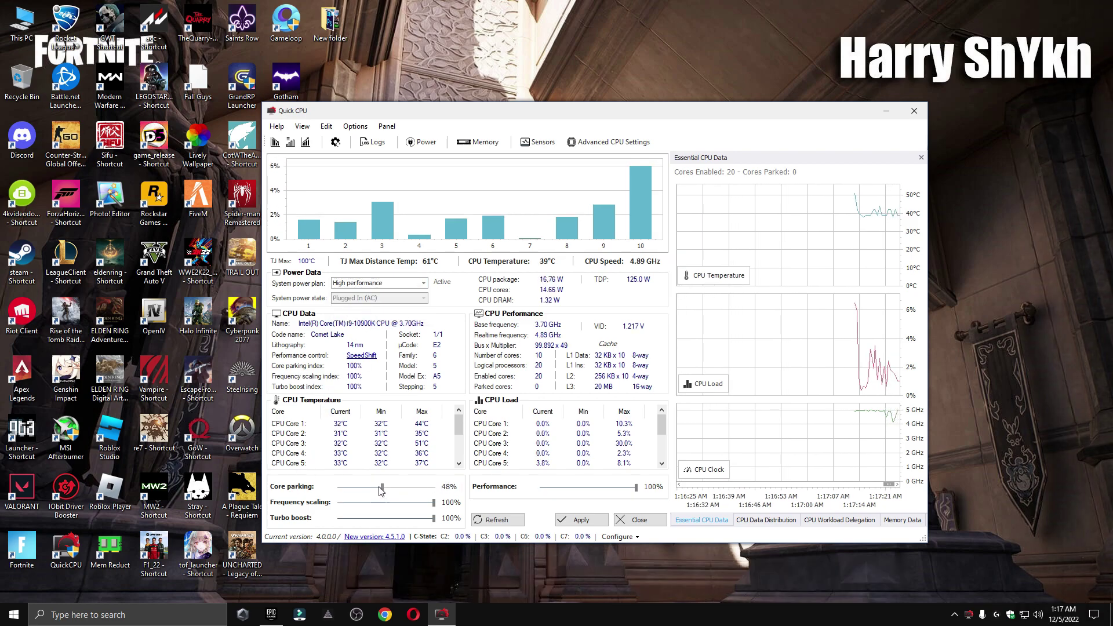
# - Keep core parking, frequency scaling and turbo boost at 100%, apply the CPU settings, and close Quick CPU
pyautogui.moveTo(398, 491); pyautogui.dragTo(436, 491)
pyautogui.click(432, 509)
pyautogui.click(432, 504)
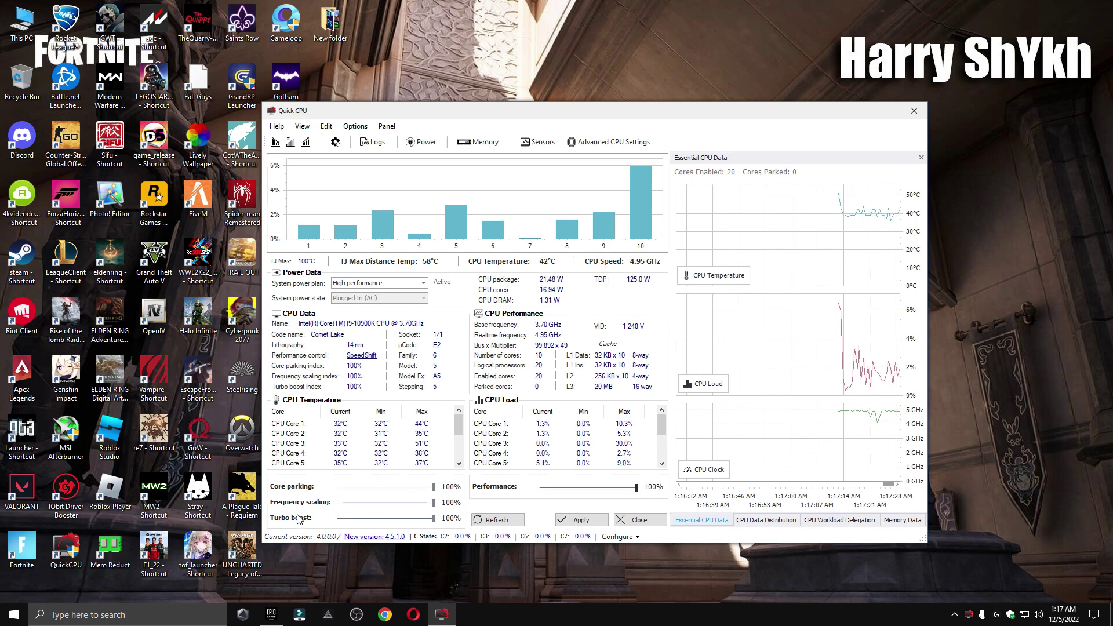
pyautogui.click(578, 519)
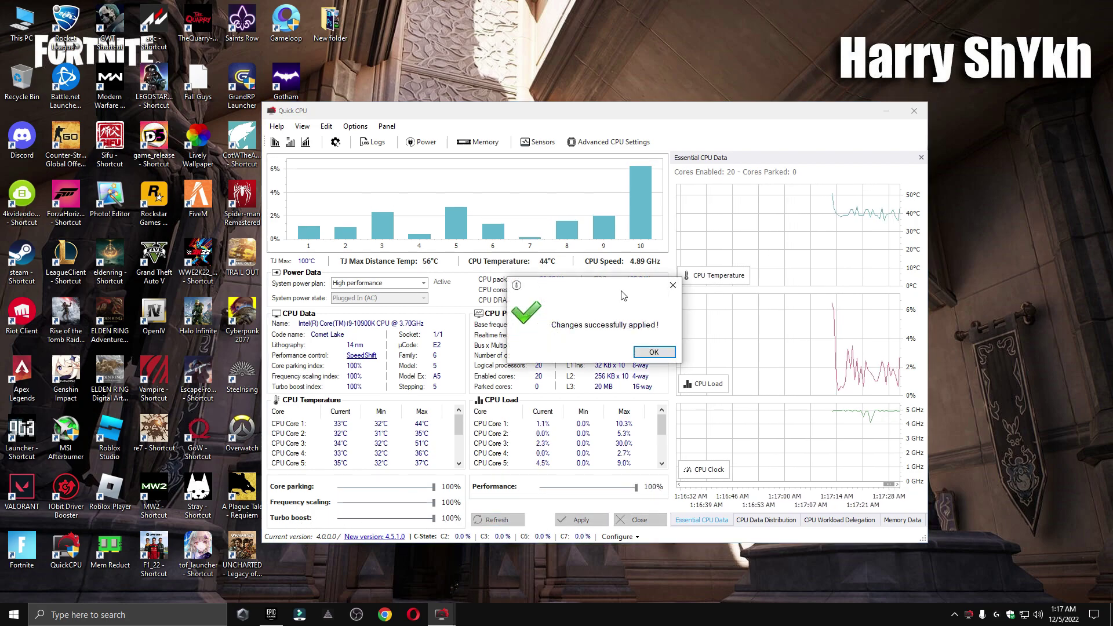
pyautogui.click(653, 351)
pyautogui.click(639, 520)
# - Search Windows for the power plan settings, check that High performance is selected, and close Power Options
pyautogui.click(127, 614)
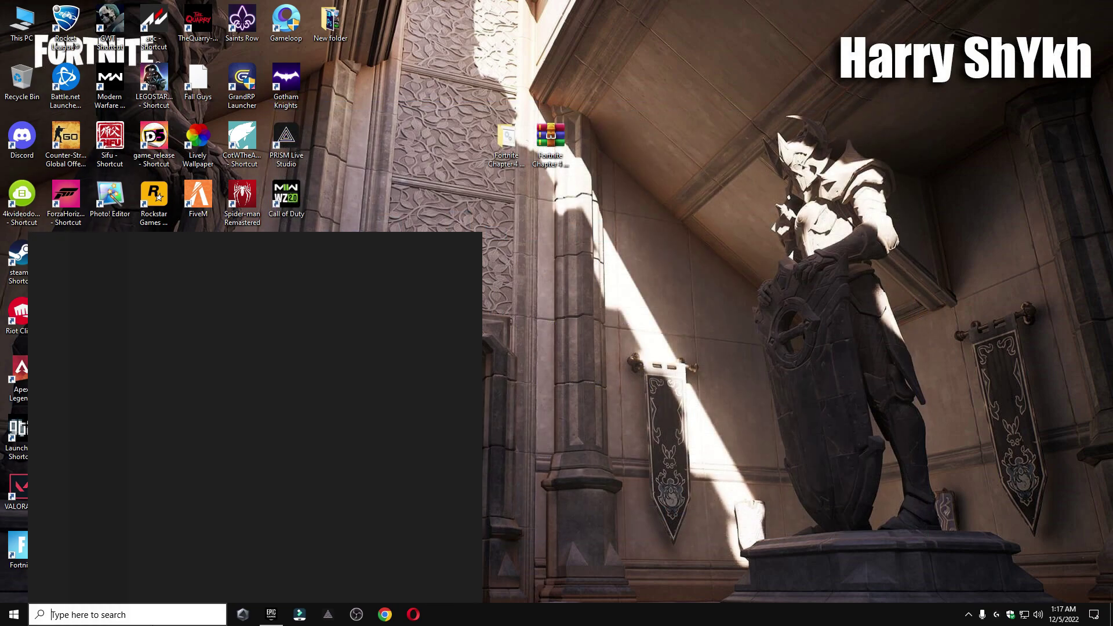
pyautogui.write('power')
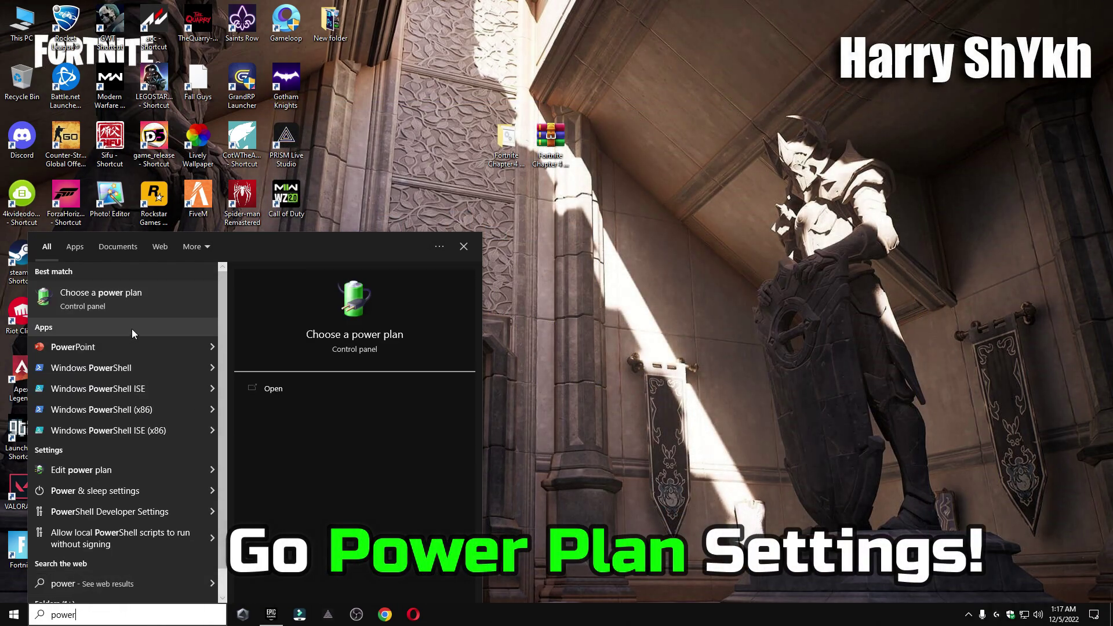
pyautogui.click(308, 335)
pyautogui.click(785, 271)
pyautogui.click(785, 272)
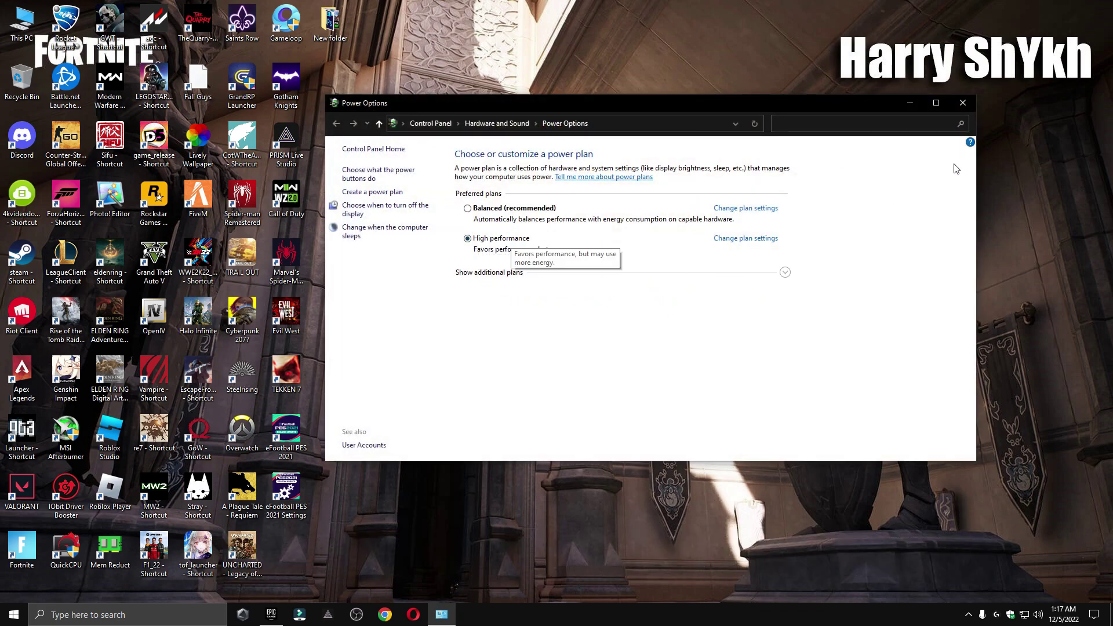
pyautogui.click(962, 103)
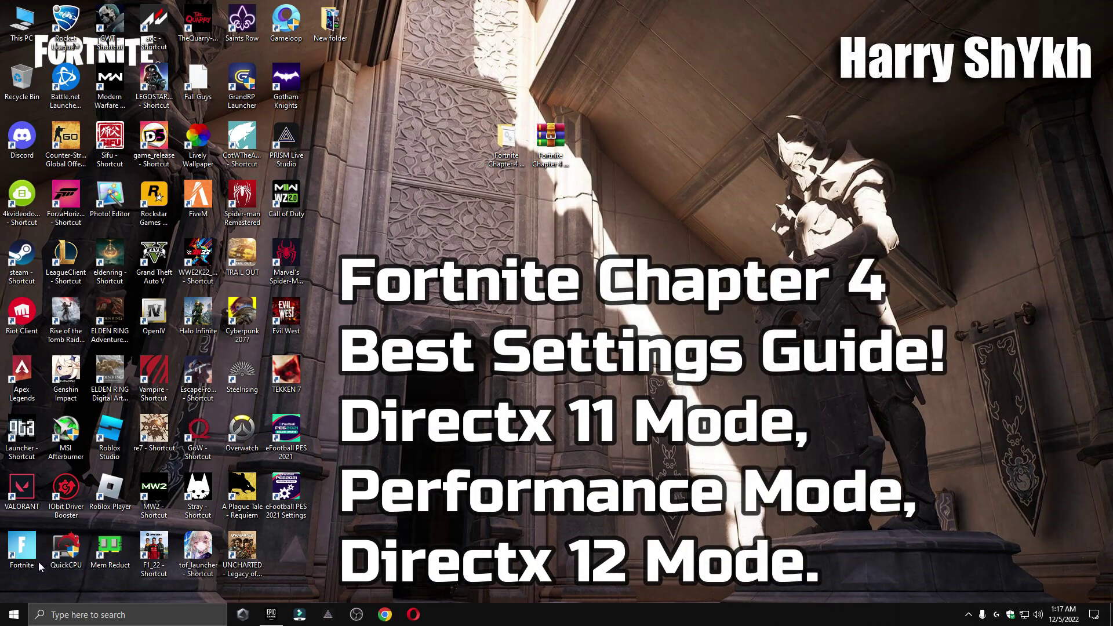
# - Bring up the Epic Games library to get Fortnite running, minimize the launcher, and open Fortnite's video settings
pyautogui.click(271, 615)
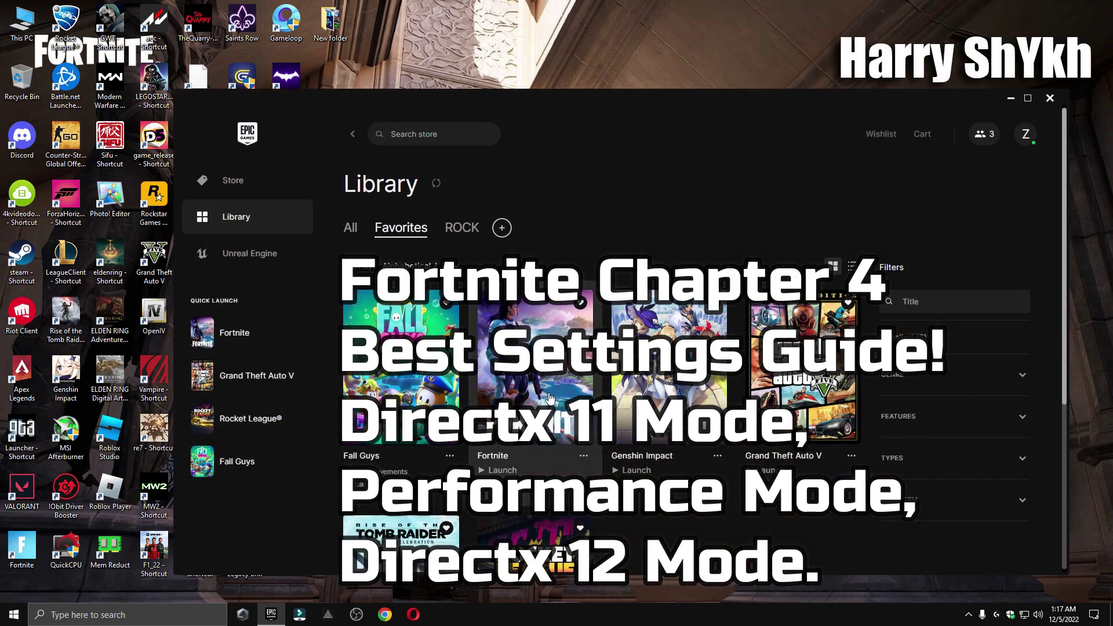
pyautogui.click(1009, 102)
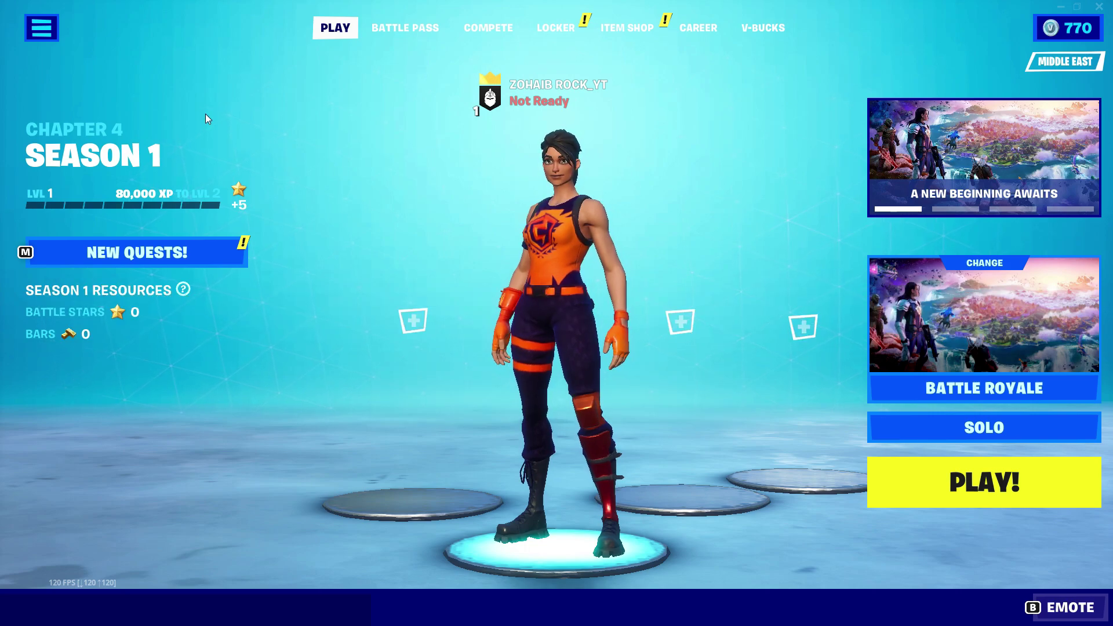
pyautogui.click(53, 30)
pyautogui.click(33, 526)
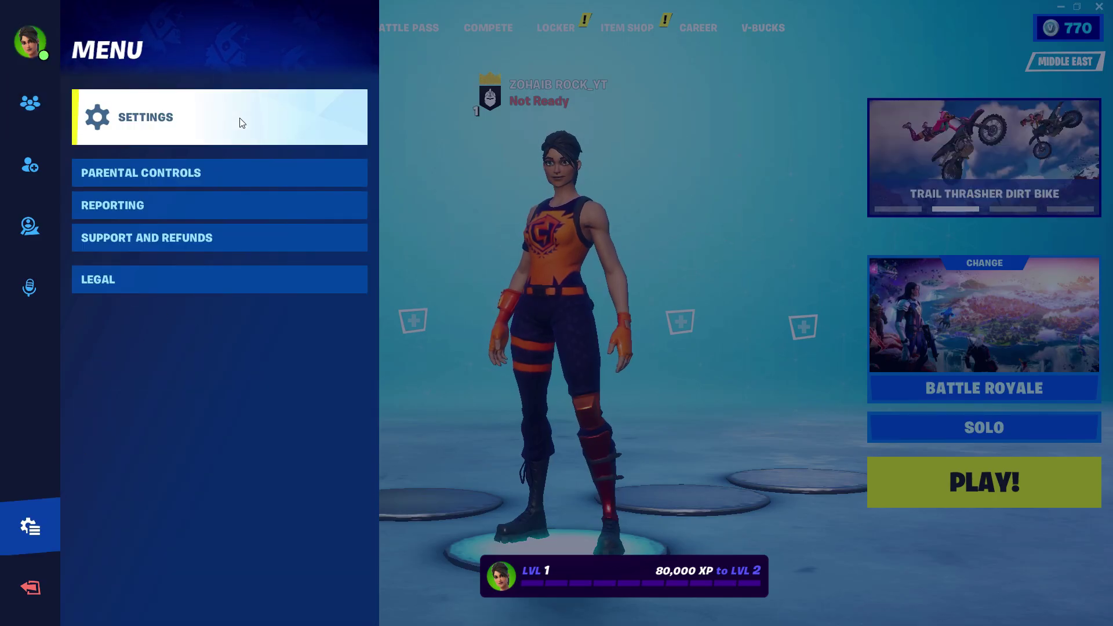
pyautogui.click(239, 117)
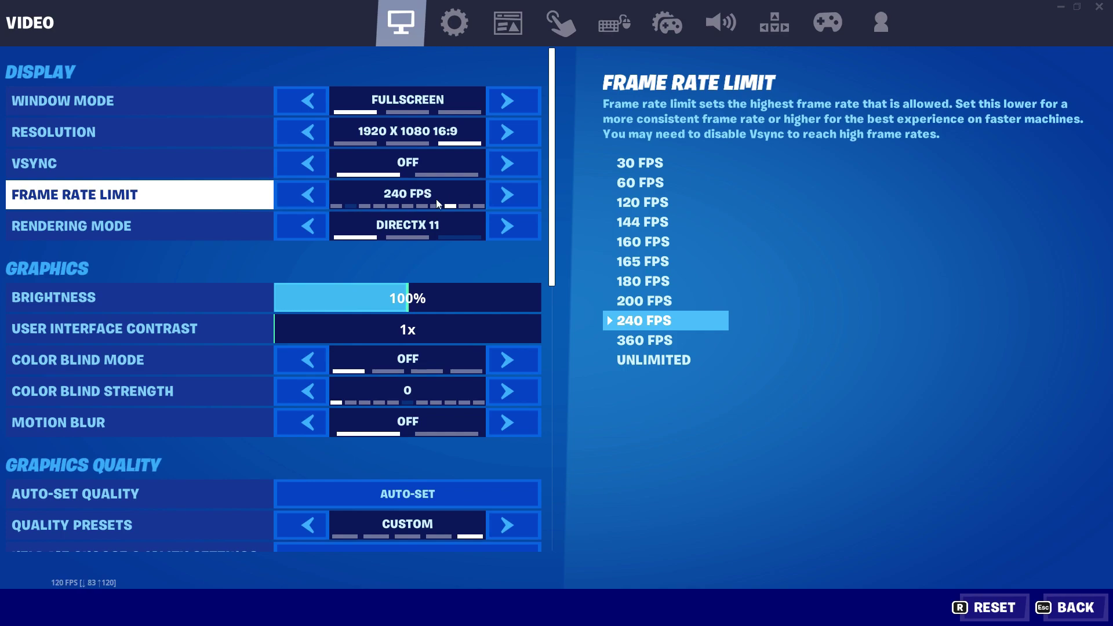
# - Try frame rate limits of 60, 120, 144, 165 and 200 FPS, and return the limit to 240 FPS
pyautogui.click(303, 200)
pyautogui.click(303, 199)
pyautogui.click(302, 200)
pyautogui.click(303, 199)
pyautogui.click(303, 200)
pyautogui.click(303, 199)
pyautogui.click(326, 202)
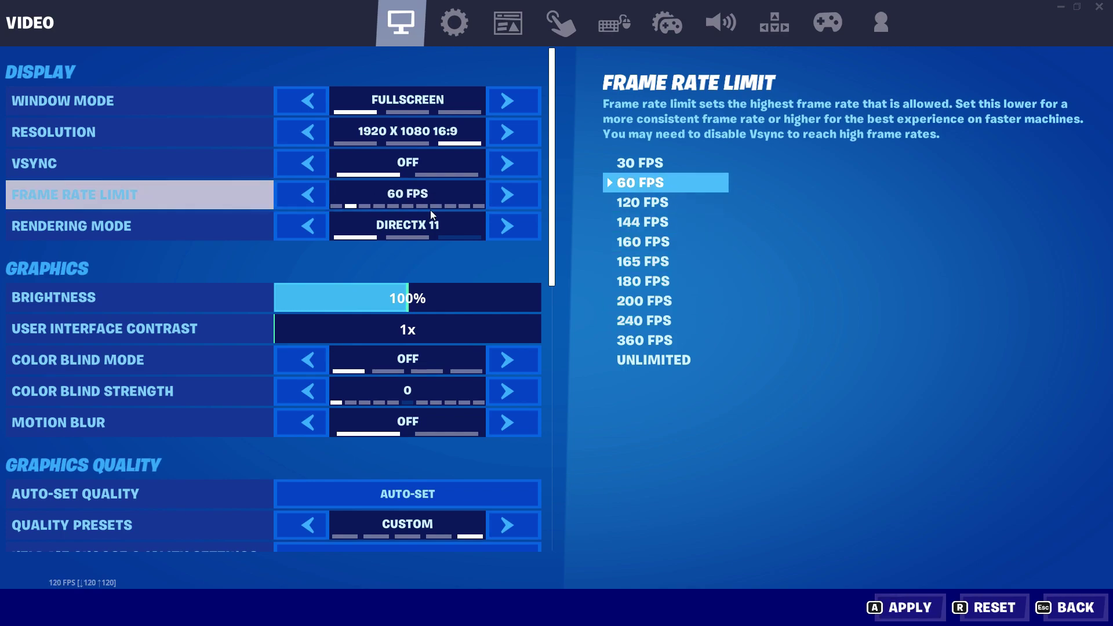
pyautogui.click(540, 199)
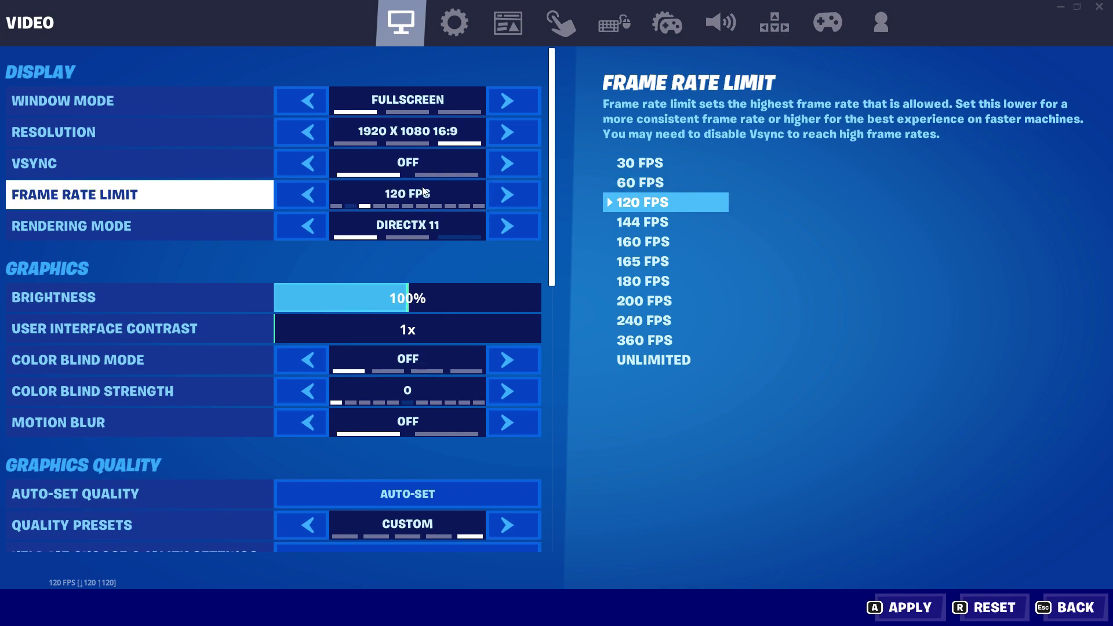
pyautogui.click(514, 200)
pyautogui.click(522, 200)
pyautogui.click(295, 196)
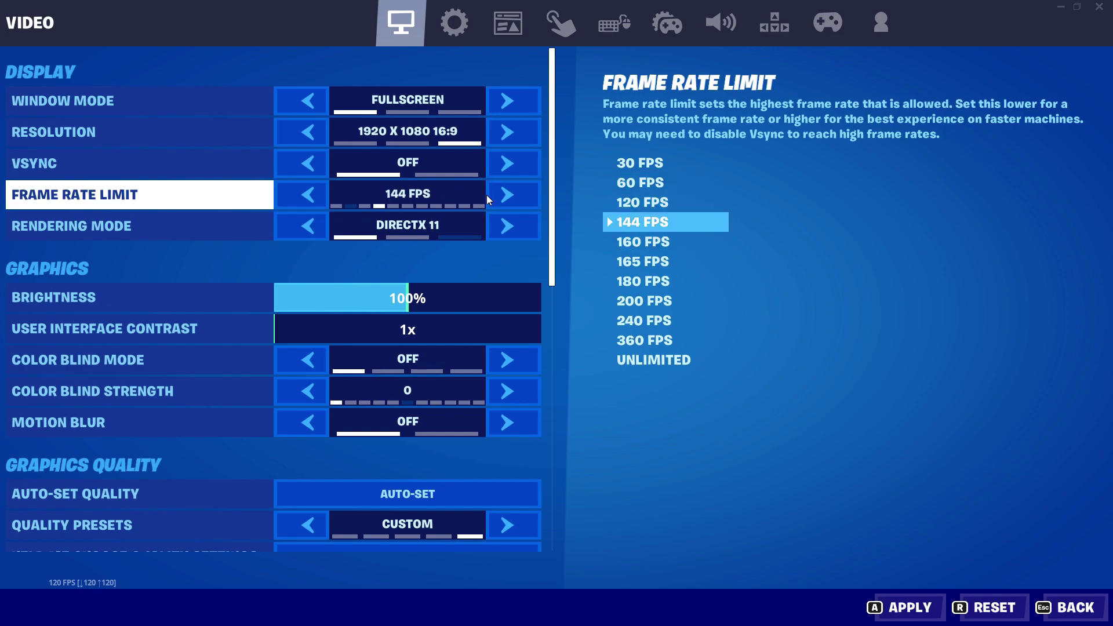
pyautogui.click(504, 196)
pyautogui.click(504, 196)
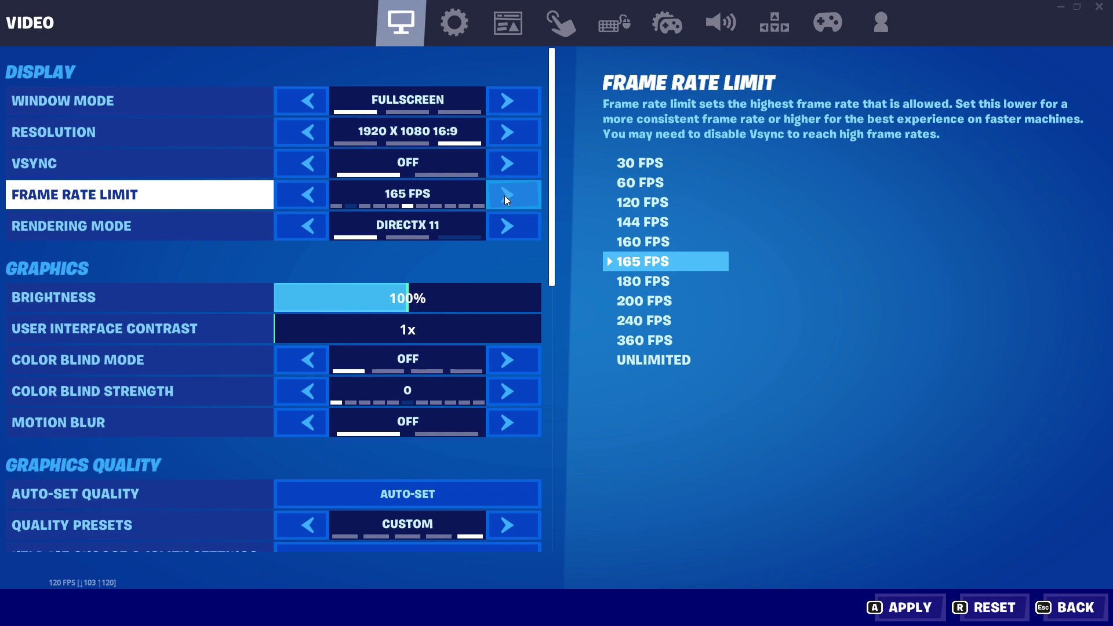
pyautogui.click(506, 197)
pyautogui.click(506, 197)
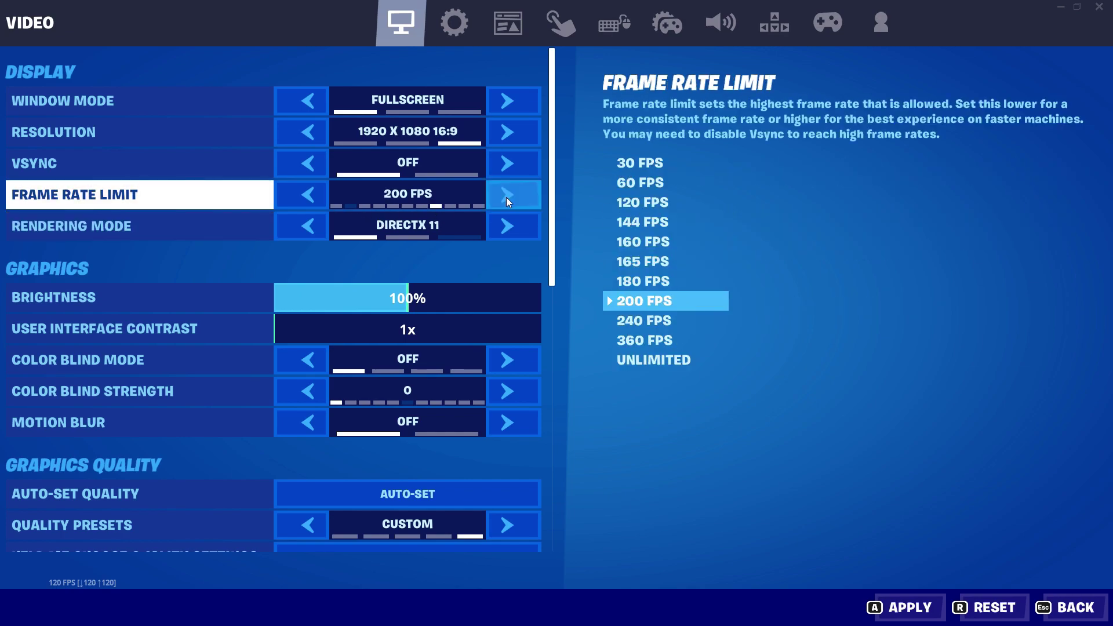
pyautogui.click(508, 197)
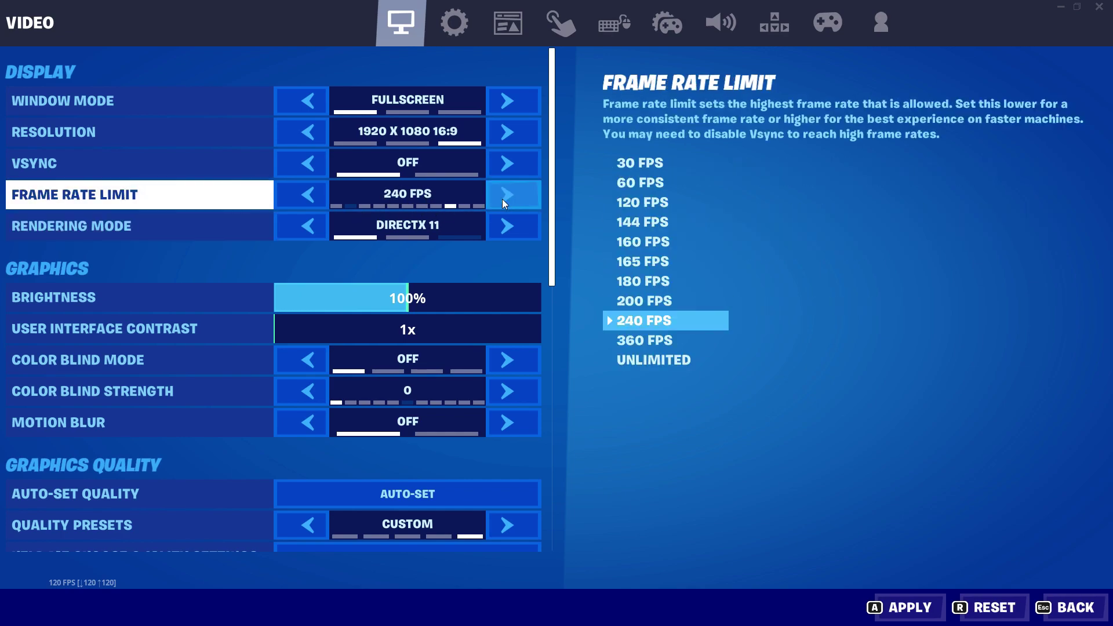
pyautogui.click(492, 199)
pyautogui.click(291, 200)
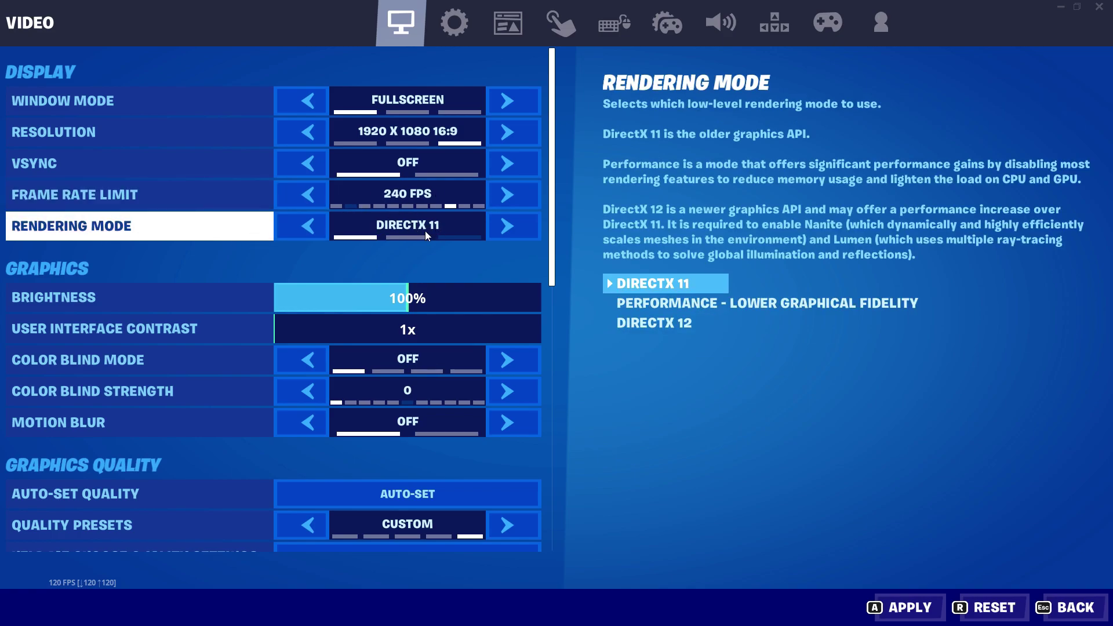
# - Review the graphics quality and advanced graphics options for DirectX 11, apply the video settings, and return to the lobby
pyautogui.scroll(-3, 350, 362)
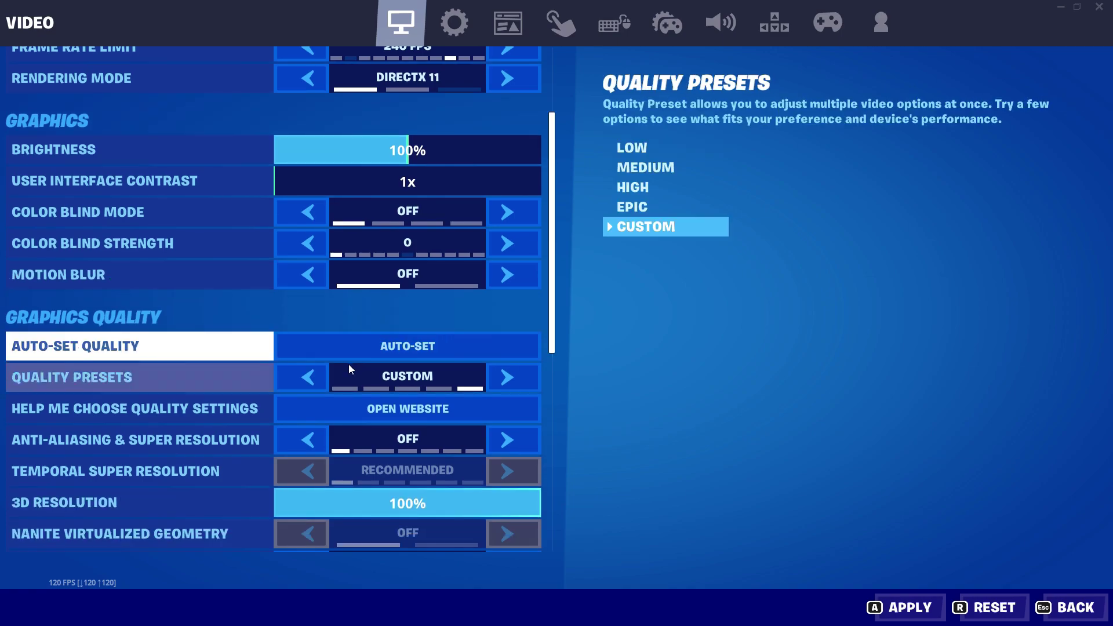
pyautogui.scroll(-2, 417, 548)
pyautogui.scroll(-3, 416, 546)
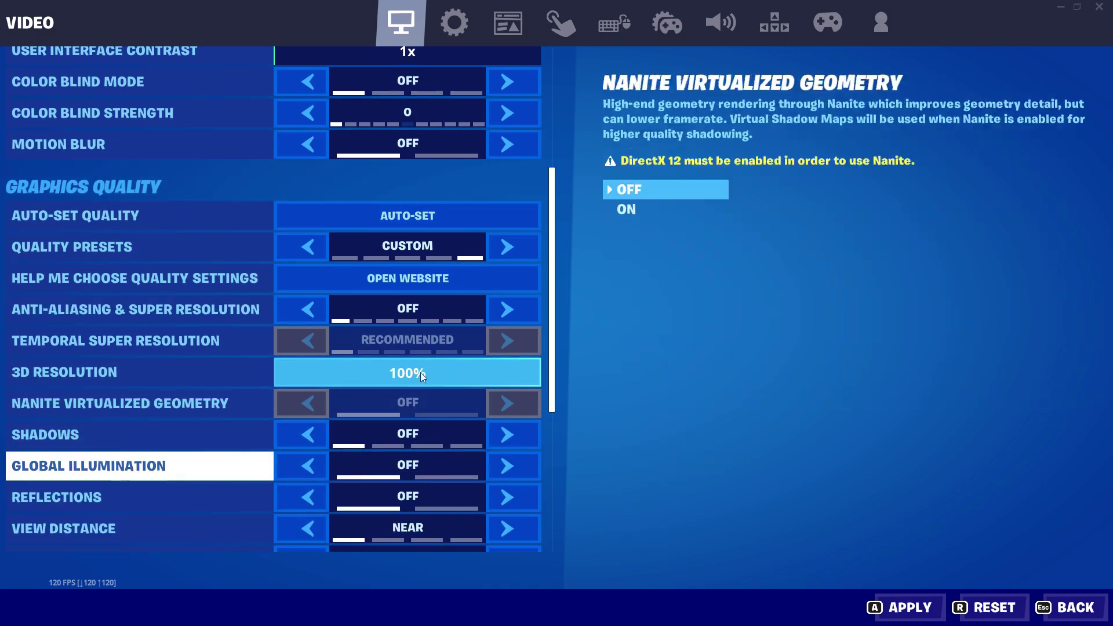
pyautogui.scroll(-3, 306, 546)
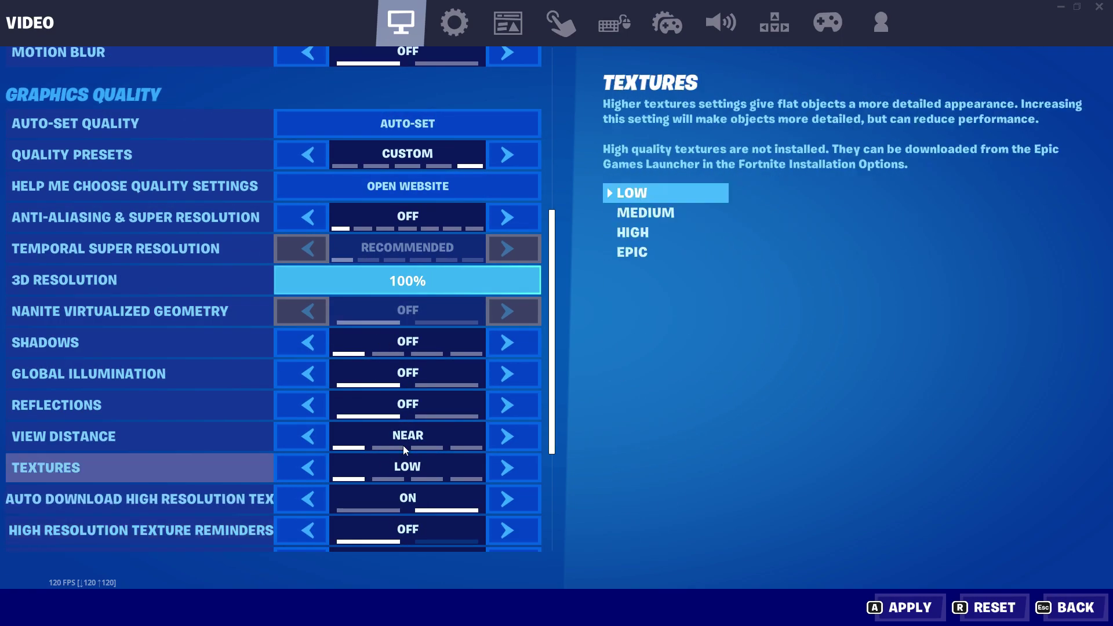
pyautogui.scroll(-3, 394, 440)
pyautogui.scroll(-3, 404, 490)
pyautogui.scroll(-1, 436, 433)
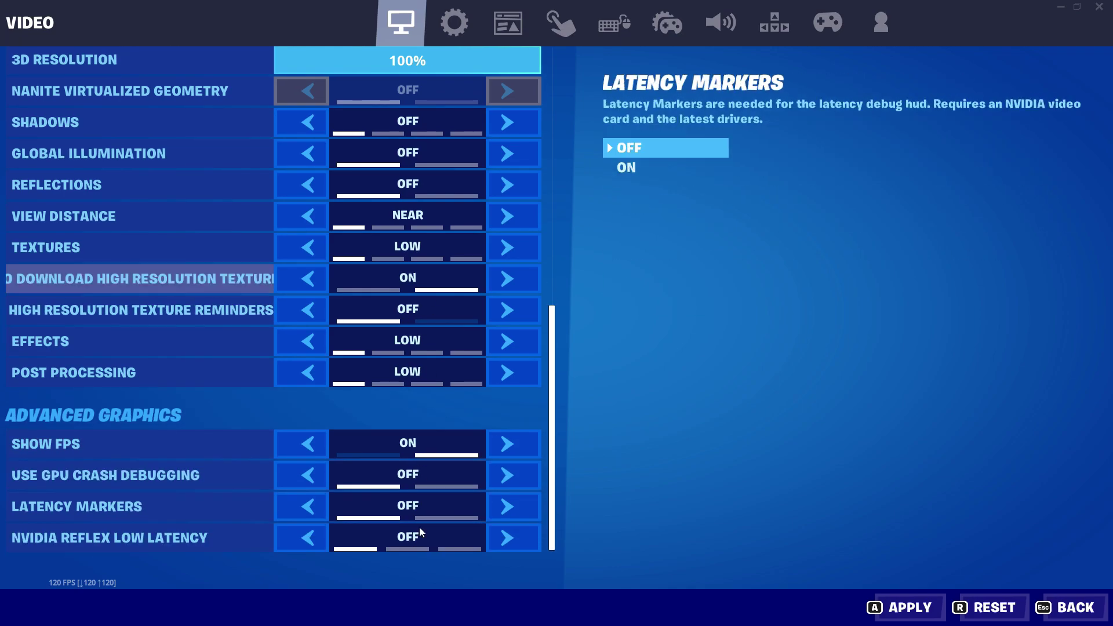
pyautogui.click(906, 616)
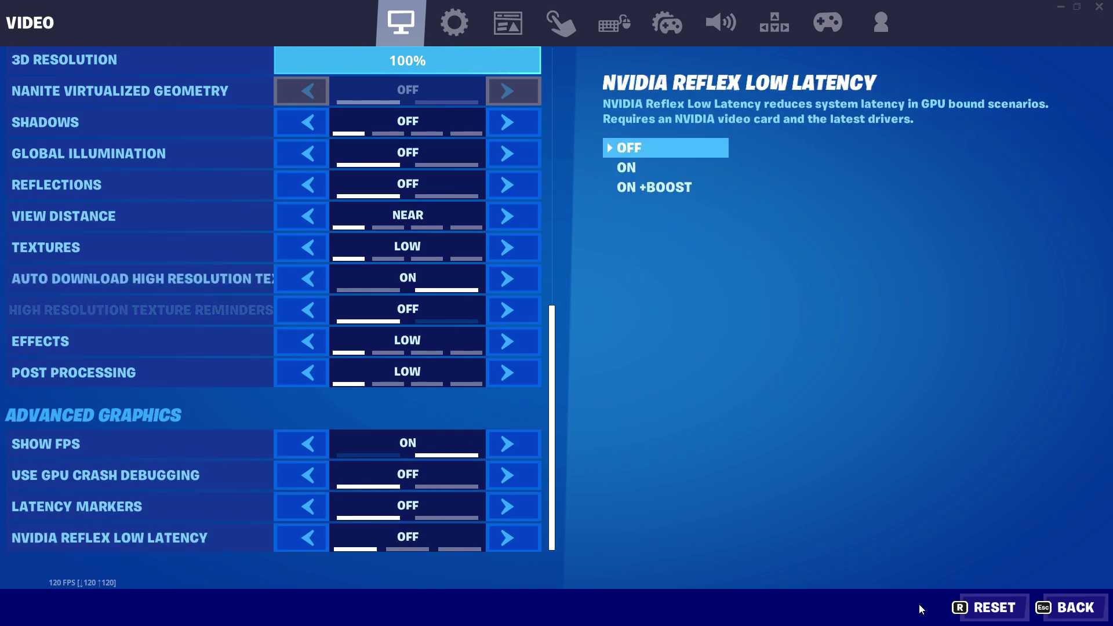
pyautogui.click(1072, 608)
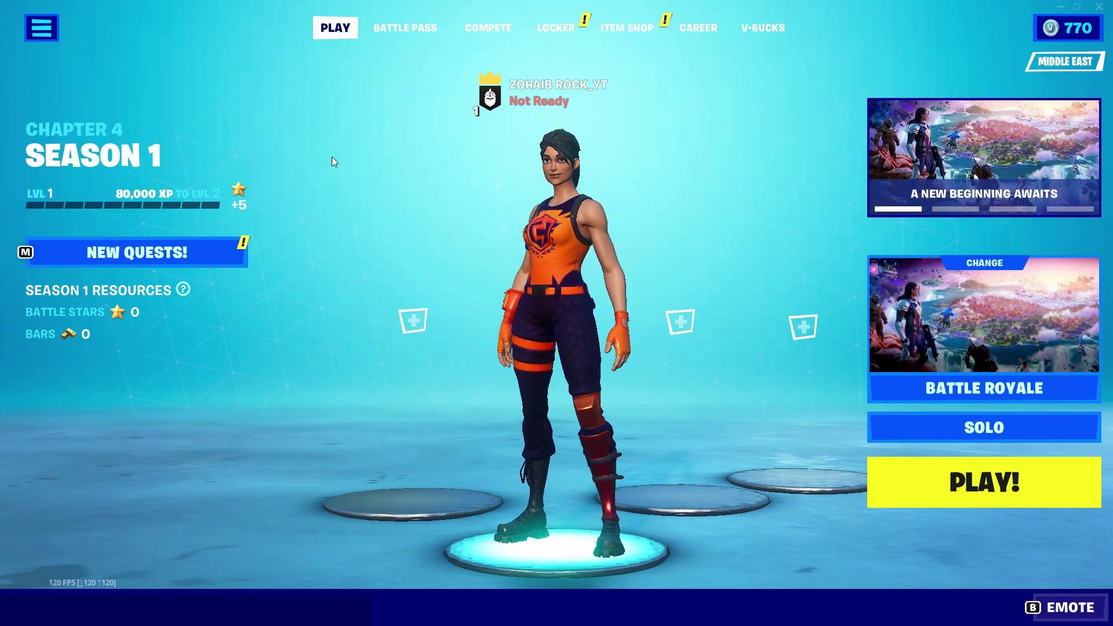
# - Reopen Fortnite's video settings from the lobby to go through the Performance rendering mode options
pyautogui.click(41, 28)
pyautogui.click(31, 526)
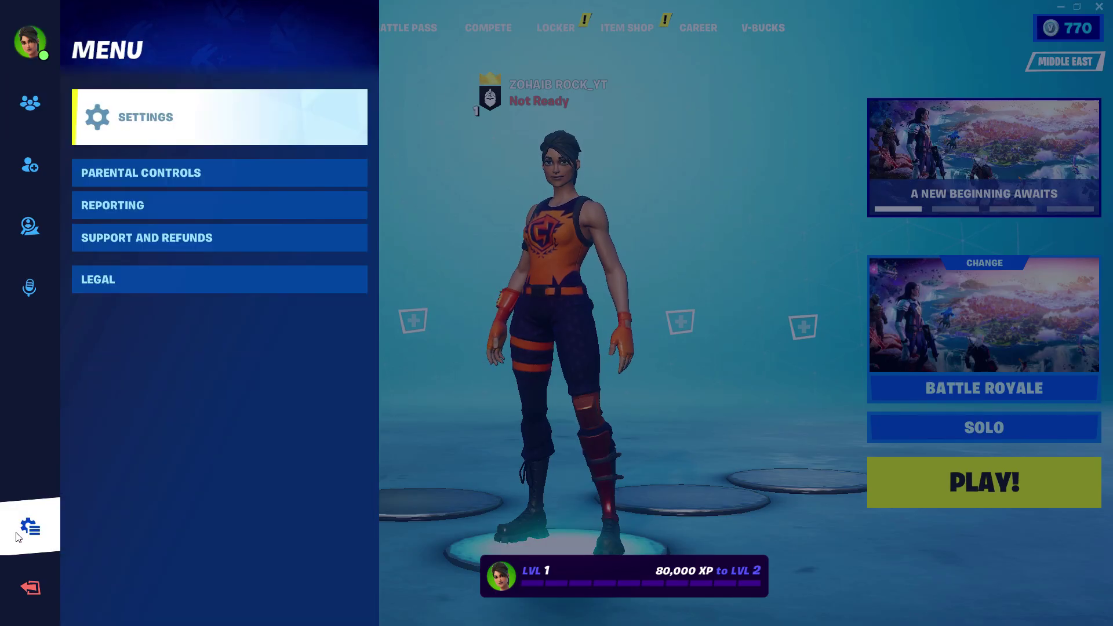
pyautogui.click(211, 119)
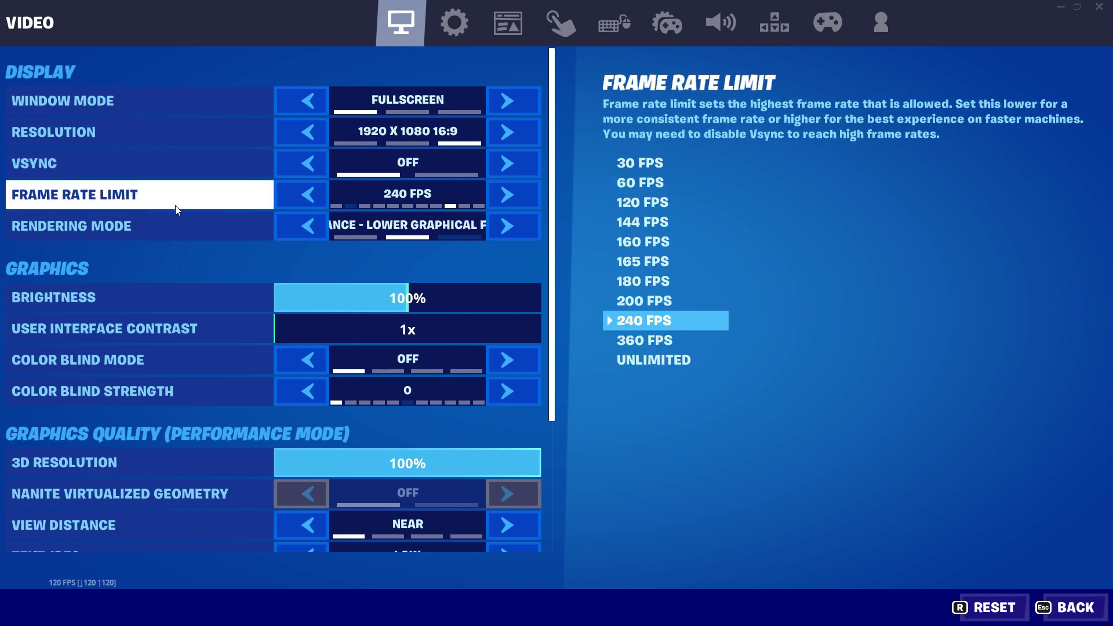
# - Cycle the frame rate limit down past 160 FPS in Performance rendering mode and bring it back to 240 FPS
pyautogui.click(305, 200)
pyautogui.click(305, 200)
pyautogui.click(305, 200)
pyautogui.click(305, 200)
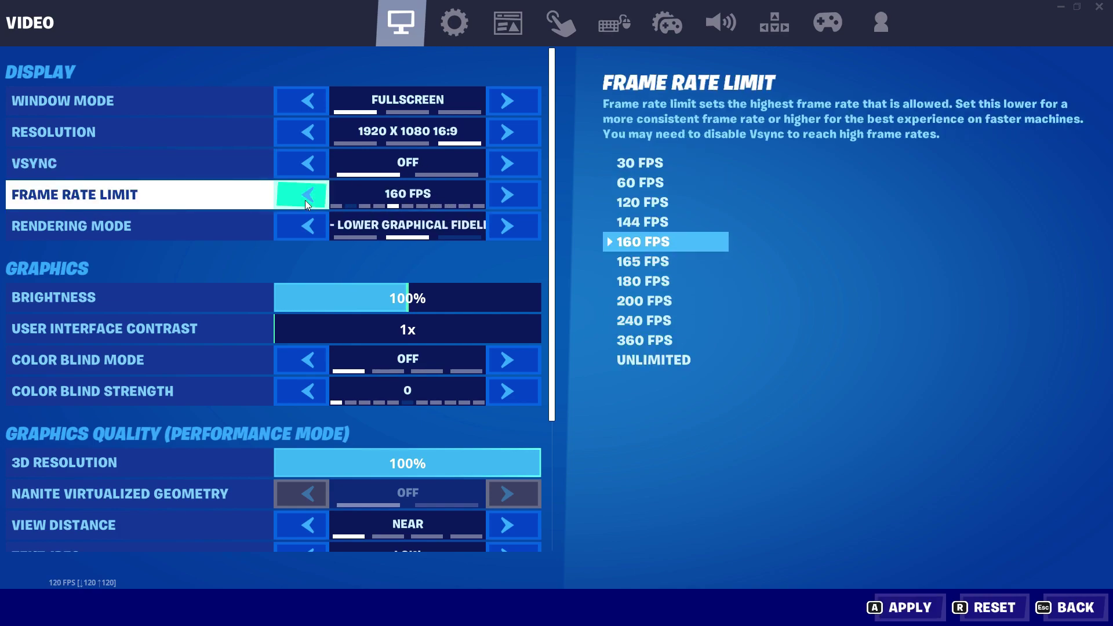
pyautogui.click(305, 200)
pyautogui.click(304, 200)
pyautogui.click(305, 200)
pyautogui.click(502, 199)
pyautogui.click(502, 199)
pyautogui.click(509, 200)
pyautogui.click(516, 200)
pyautogui.click(503, 196)
pyautogui.click(503, 196)
pyautogui.click(504, 196)
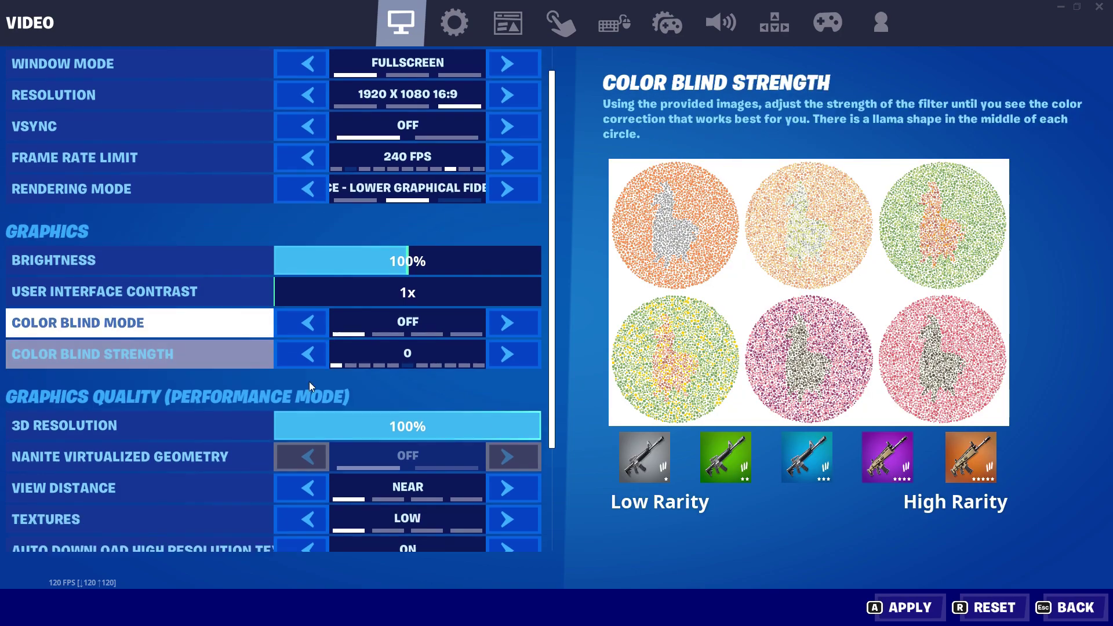
# - Turn off automatic download of high resolution textures and set Meshes to High for Performance mode
pyautogui.scroll(-3, 260, 394)
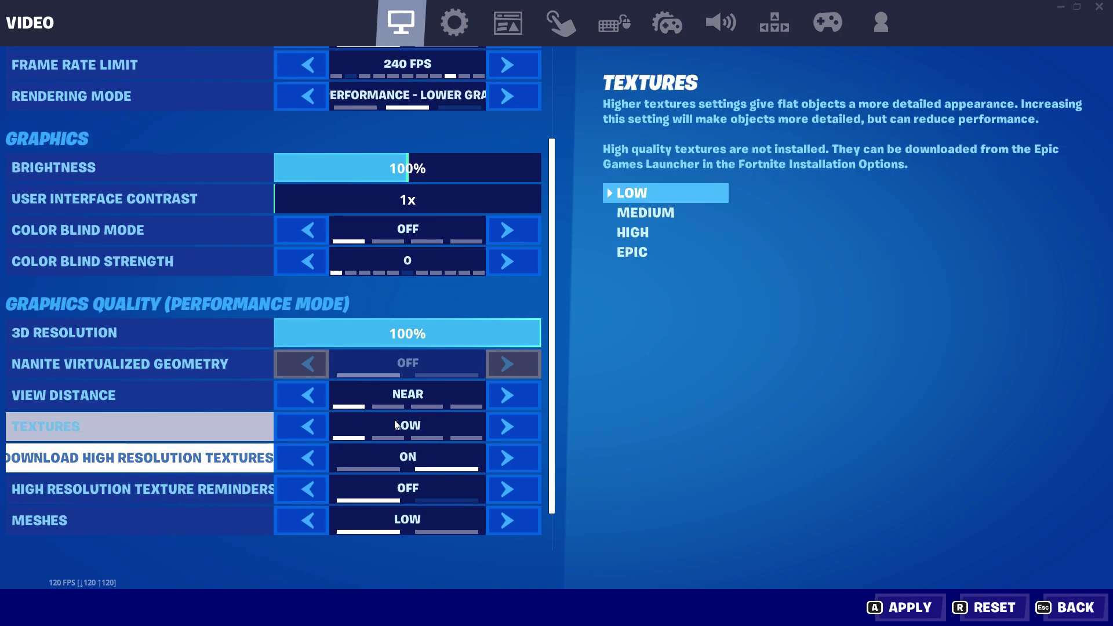
pyautogui.scroll(-1, 420, 425)
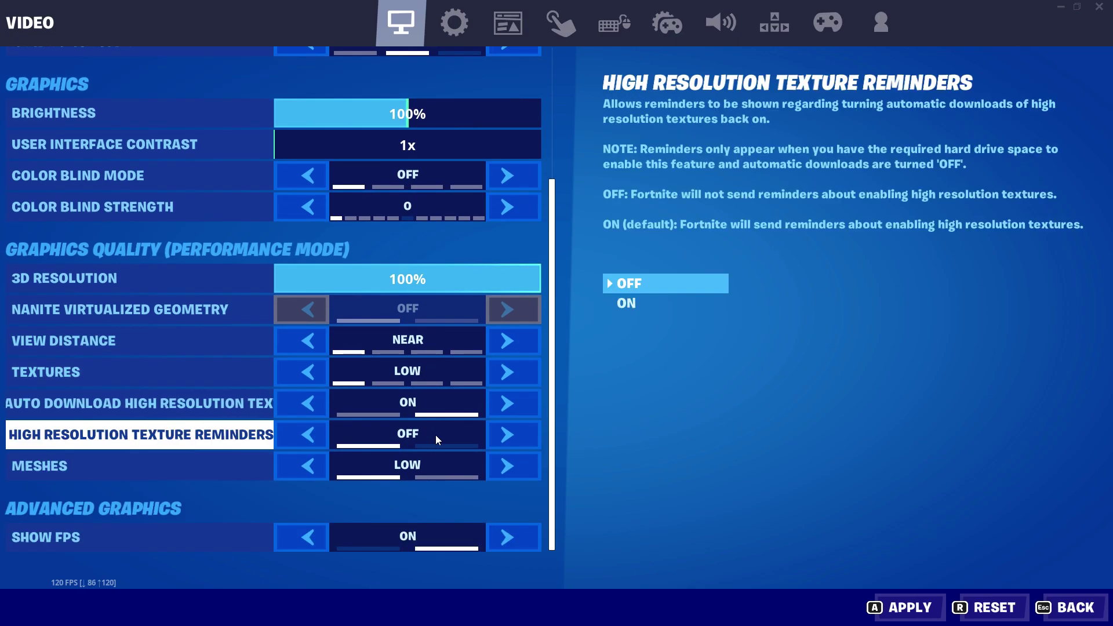
pyautogui.click(363, 413)
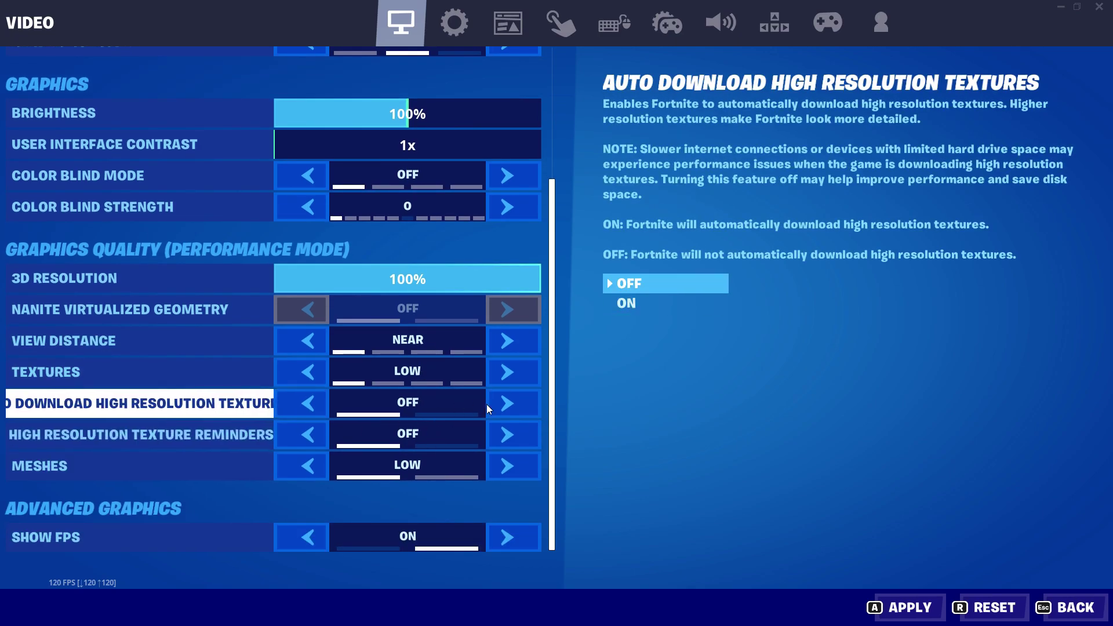
pyautogui.click(506, 471)
pyautogui.click(524, 471)
pyautogui.click(509, 470)
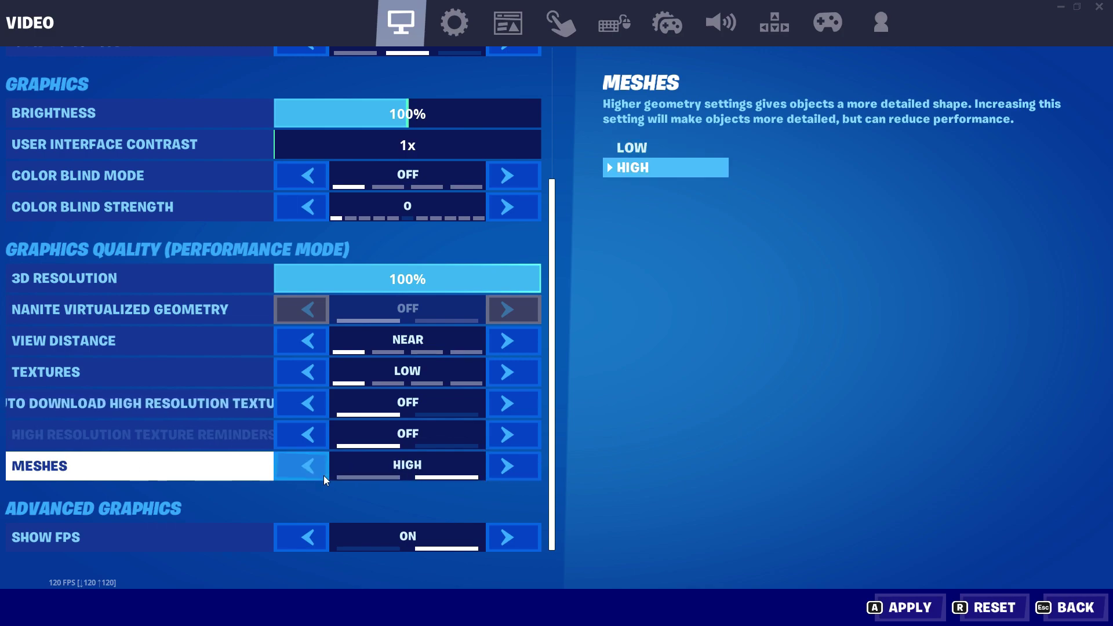